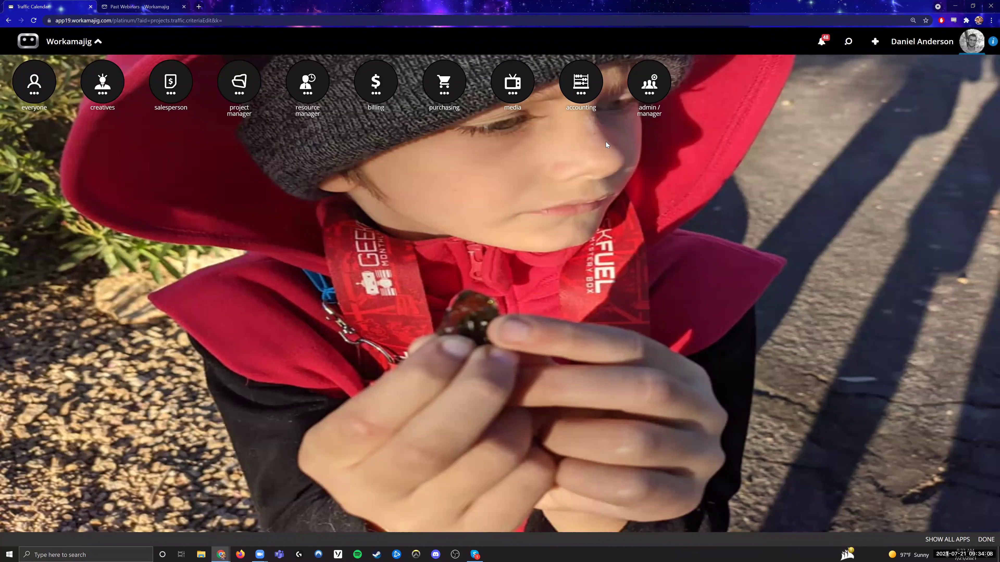
Create the Webinar Project for client ACME Lmt from the 1-Workamajig template, with a start date of 8/1/2021
click(613, 158)
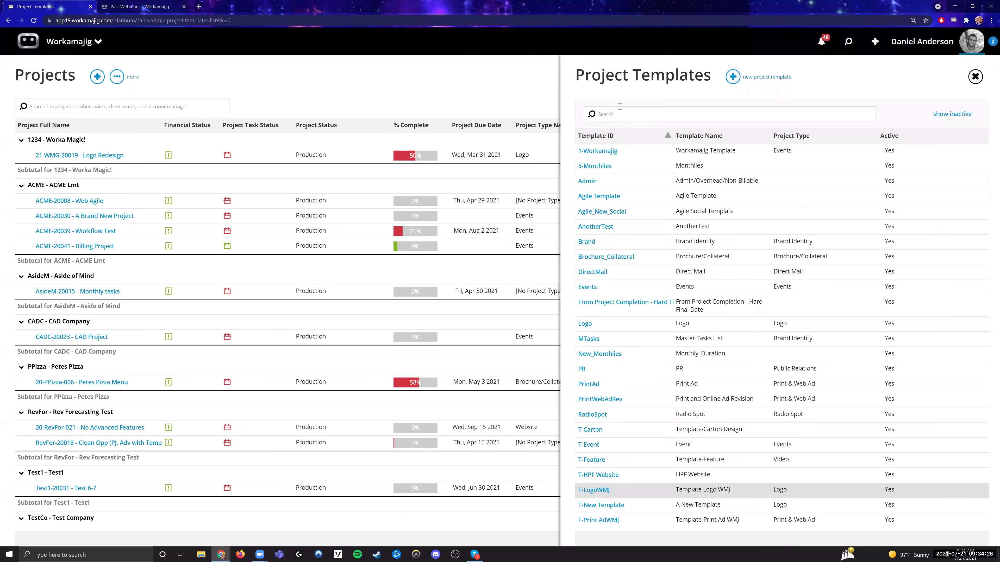
click(599, 152)
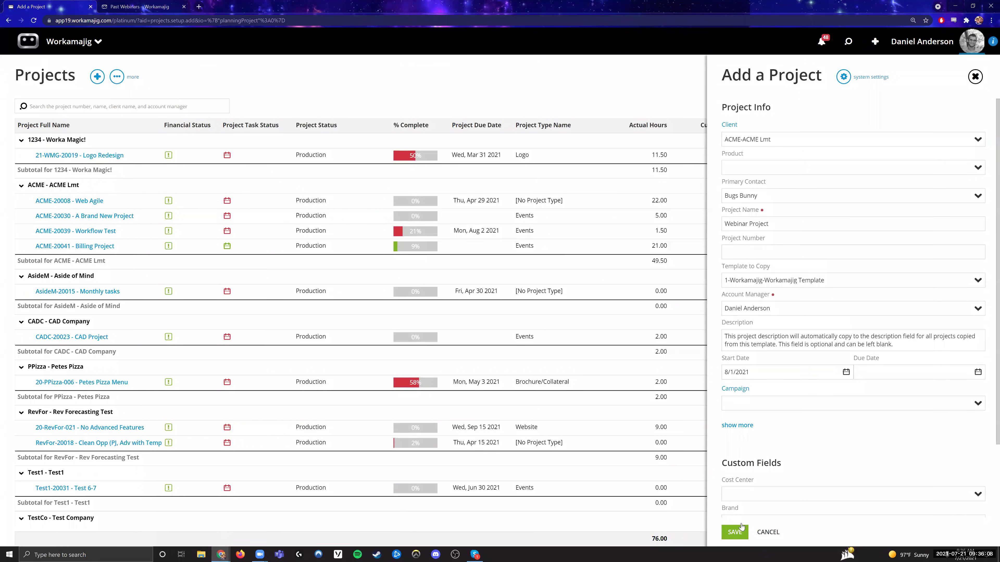
click(734, 531)
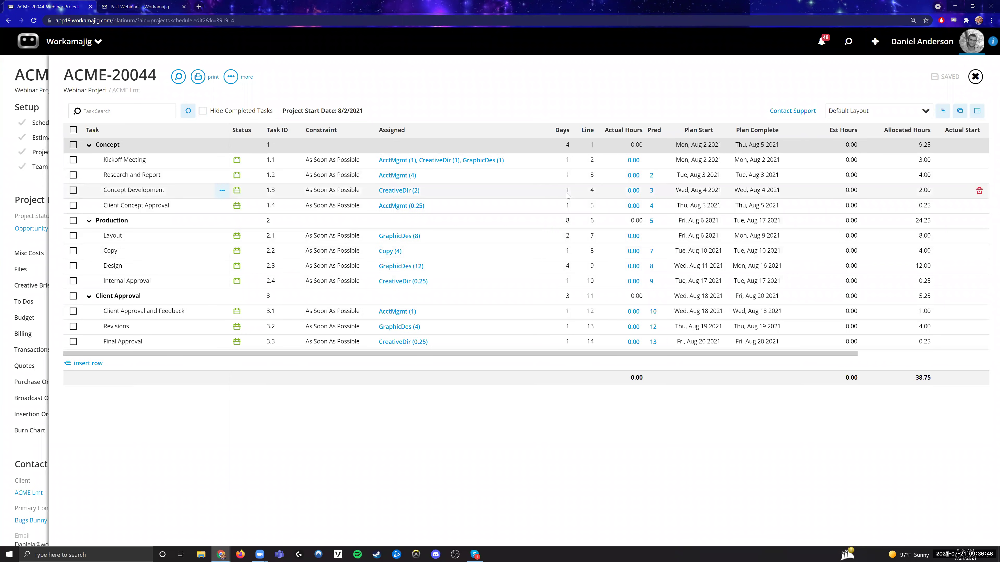
Set the Research and Report and Concept Development tasks to 2 days each in the Webinar Project schedule
click(773, 191)
text(2)
key(Return)
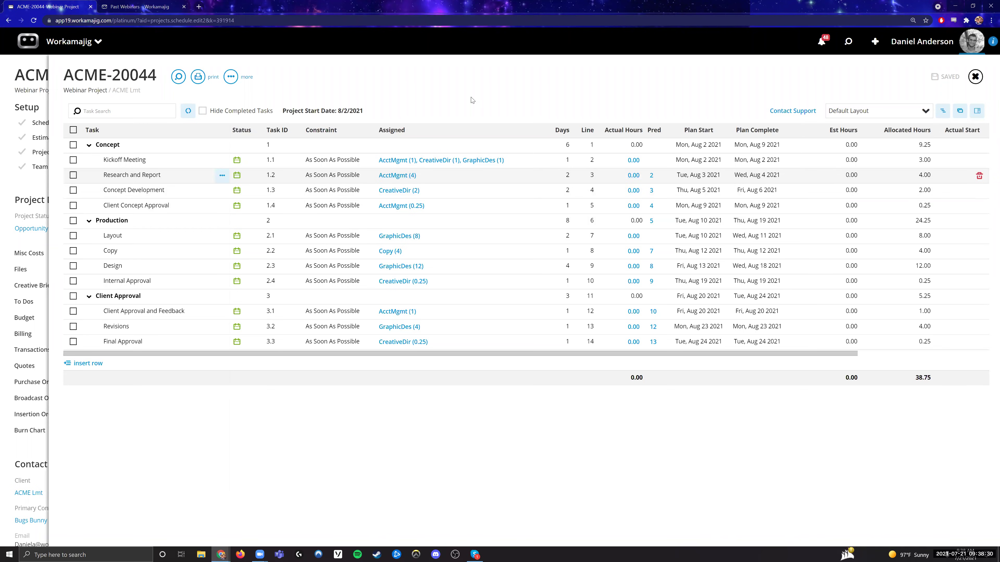
click(395, 181)
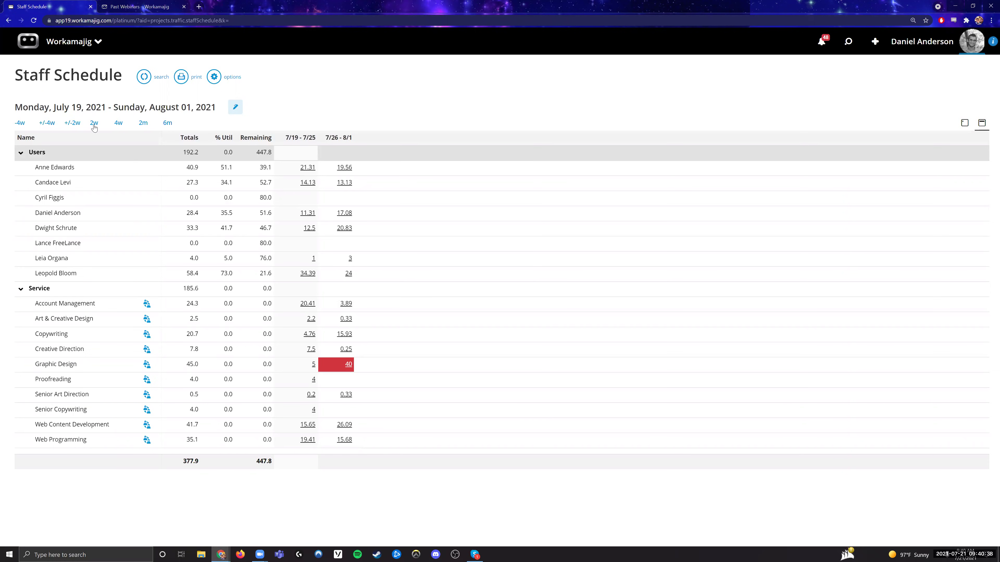
Compare the daily and weekly breakdowns of the two-week staff schedule, ending on the weekly one
click(311, 137)
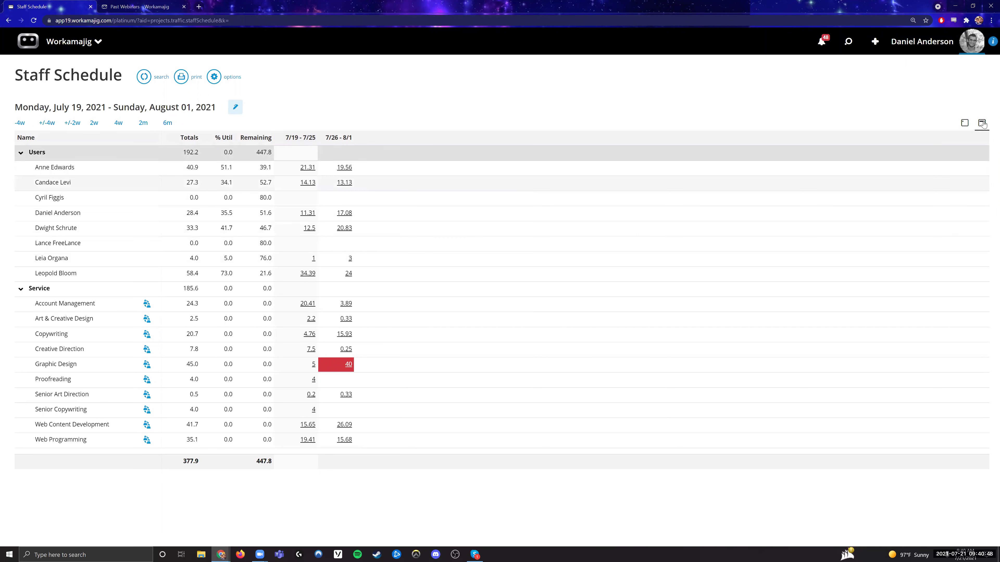
click(964, 123)
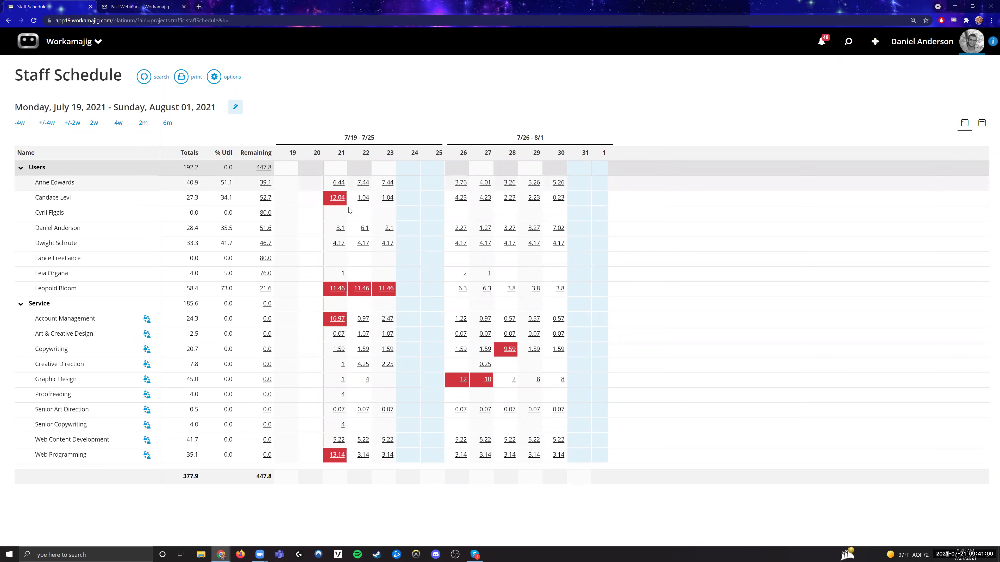
click(981, 124)
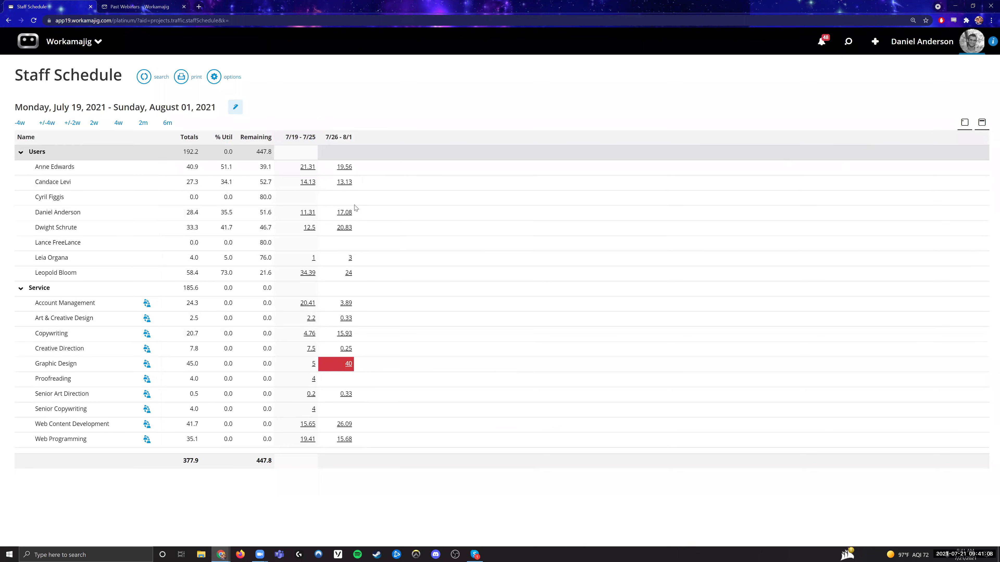
click(965, 123)
click(982, 124)
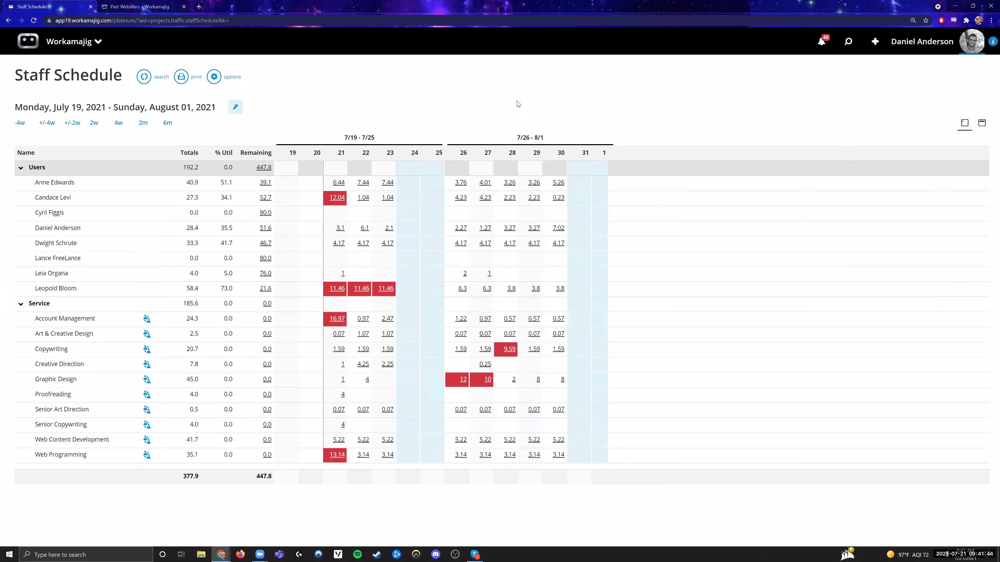
click(981, 124)
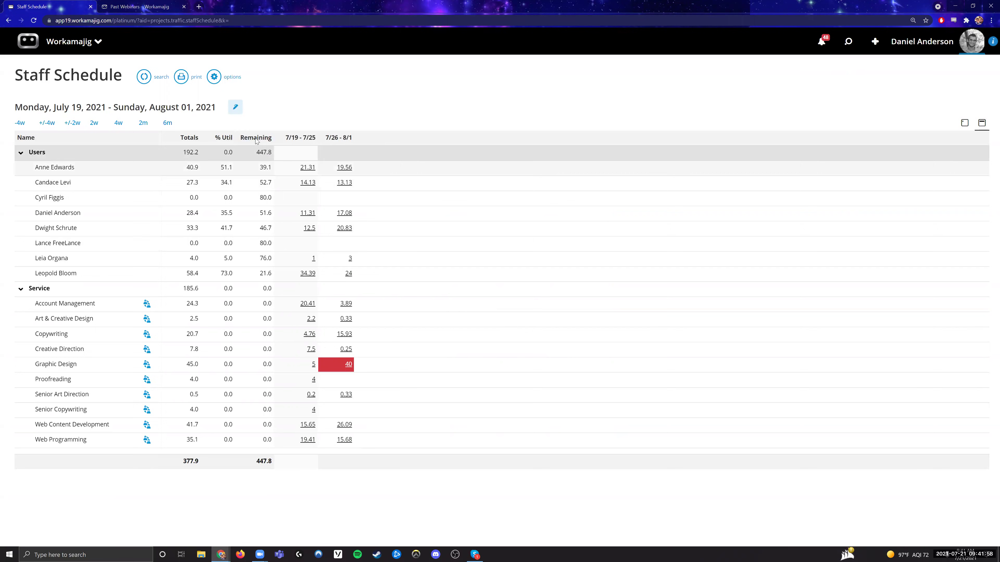
Review the maximum weekly and daily hours in the staff schedule's display options
click(220, 77)
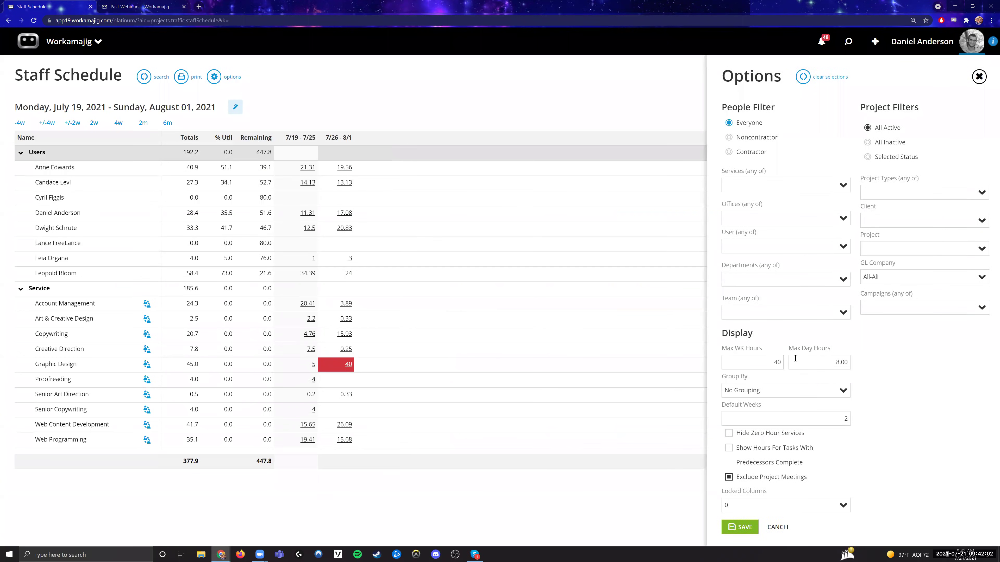
key(Tab)
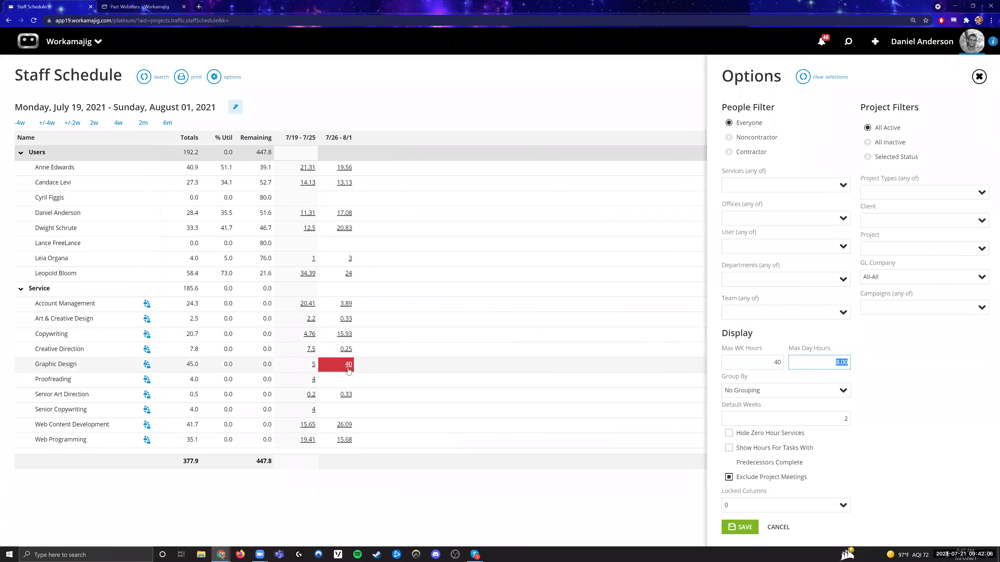
click(781, 362)
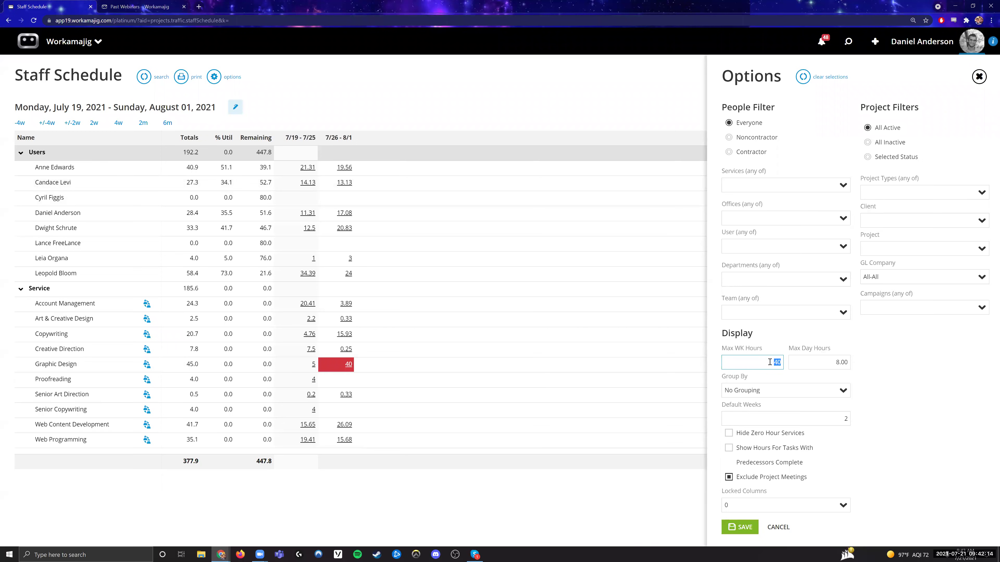
click(767, 361)
Try filtering the schedule's projects by the Opportunity and Production statuses, and close the options without saving
click(979, 176)
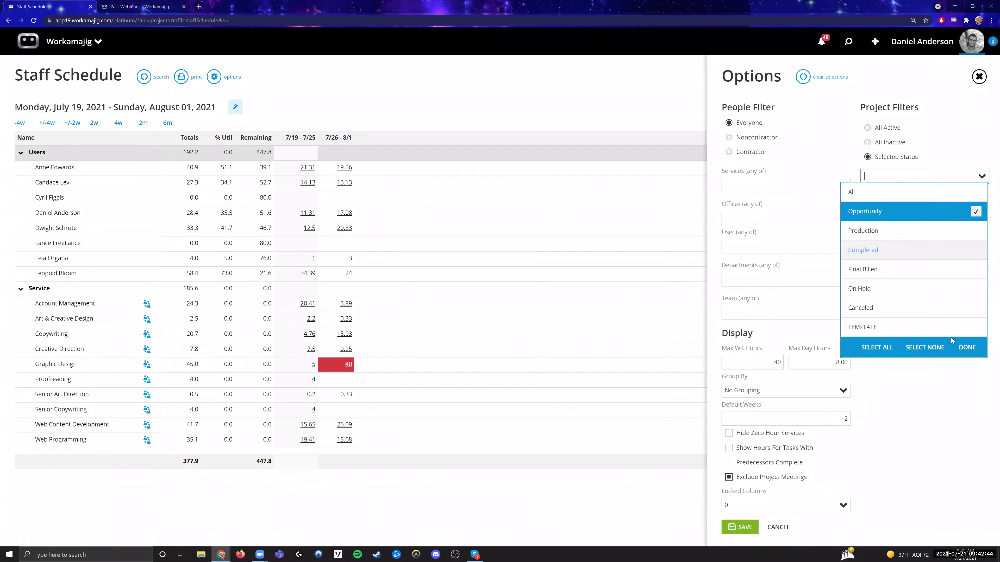
click(909, 230)
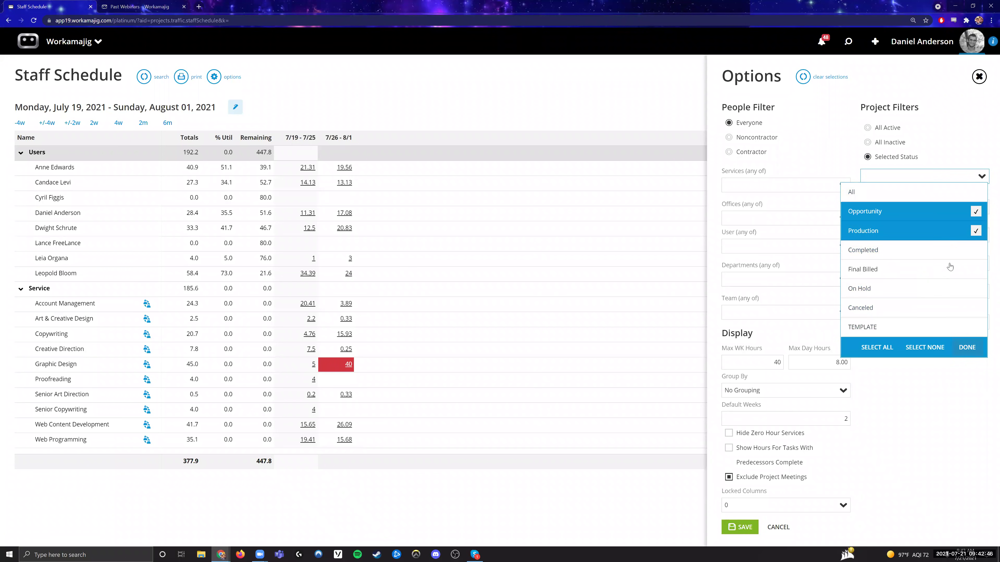
click(975, 212)
click(909, 231)
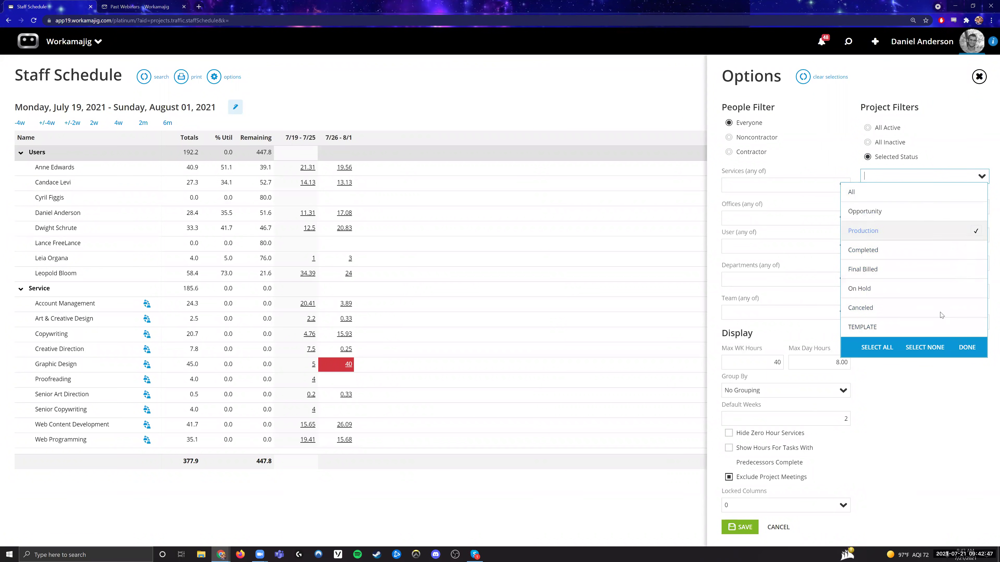
click(889, 128)
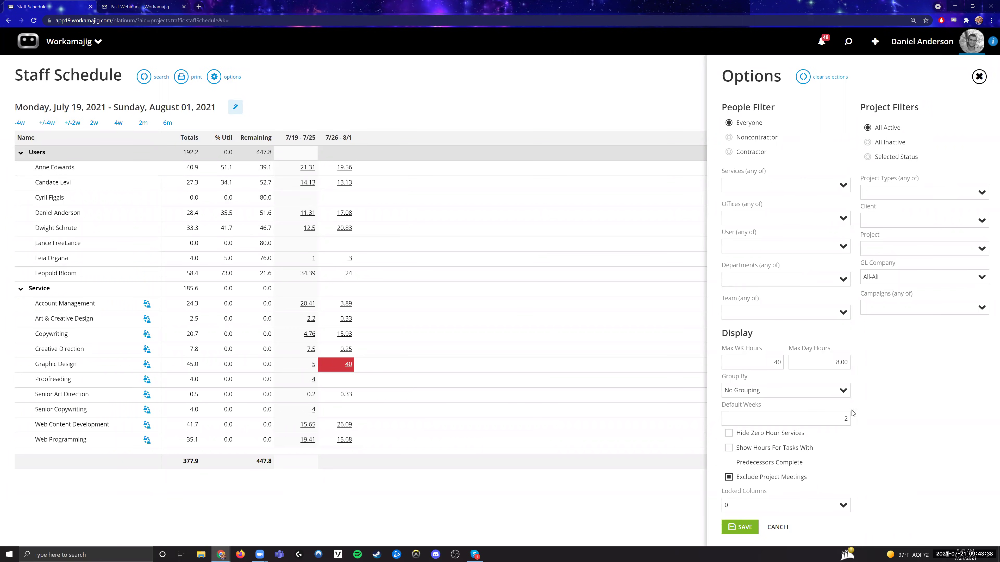
key(Tab)
click(888, 409)
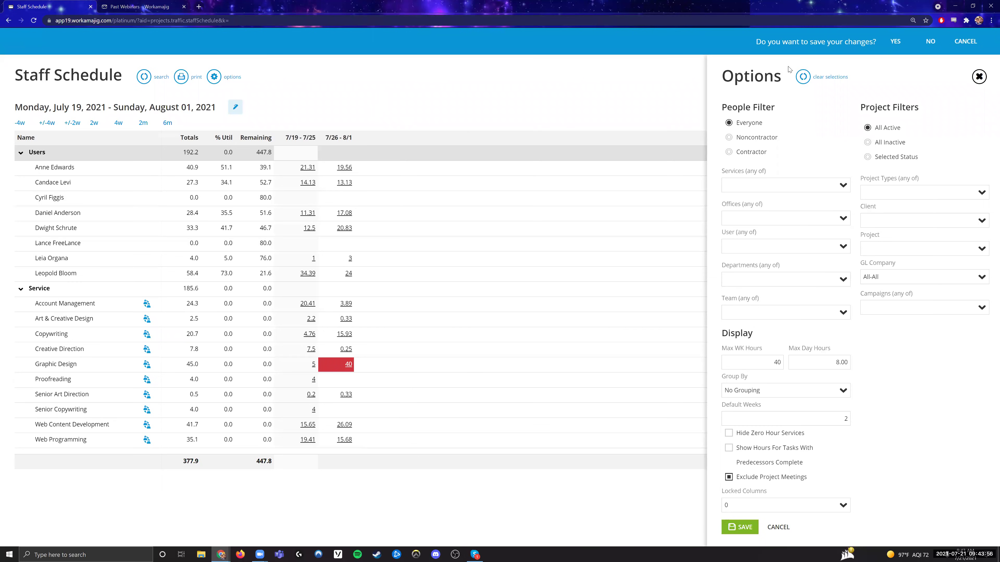
click(409, 95)
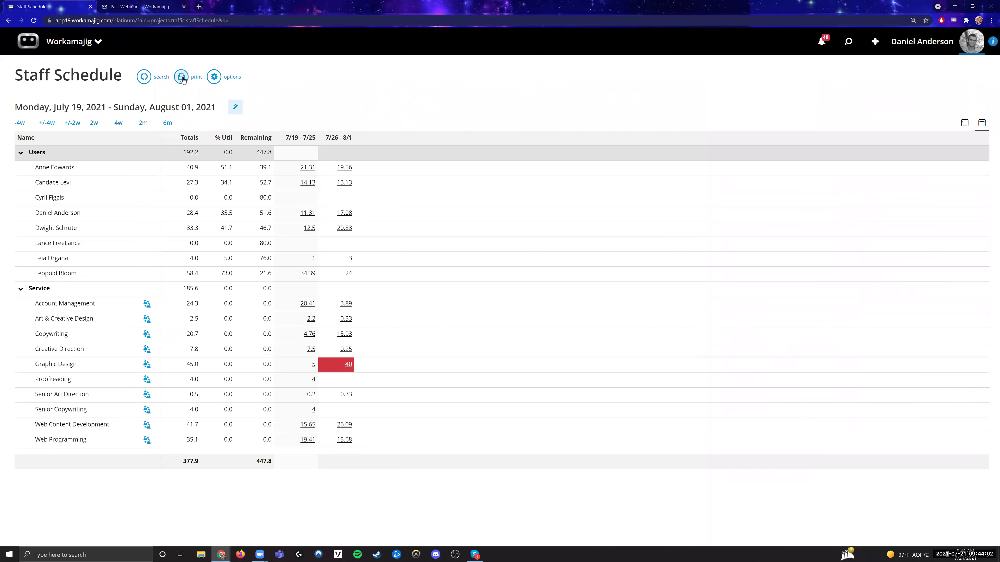
Review the schedule's print and export formats, and extend the displayed period to four weeks, through August 15, 2021
click(182, 78)
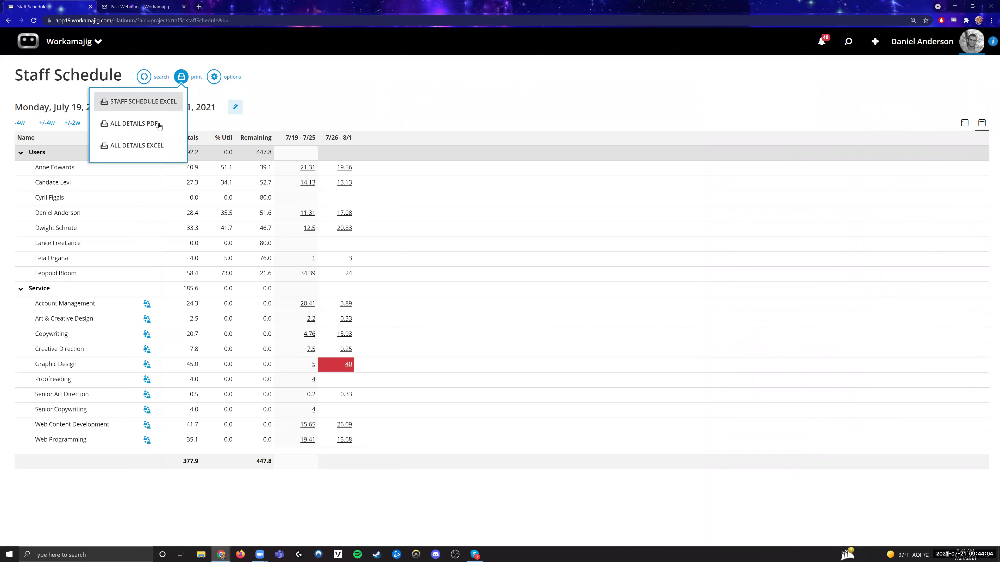
click(254, 109)
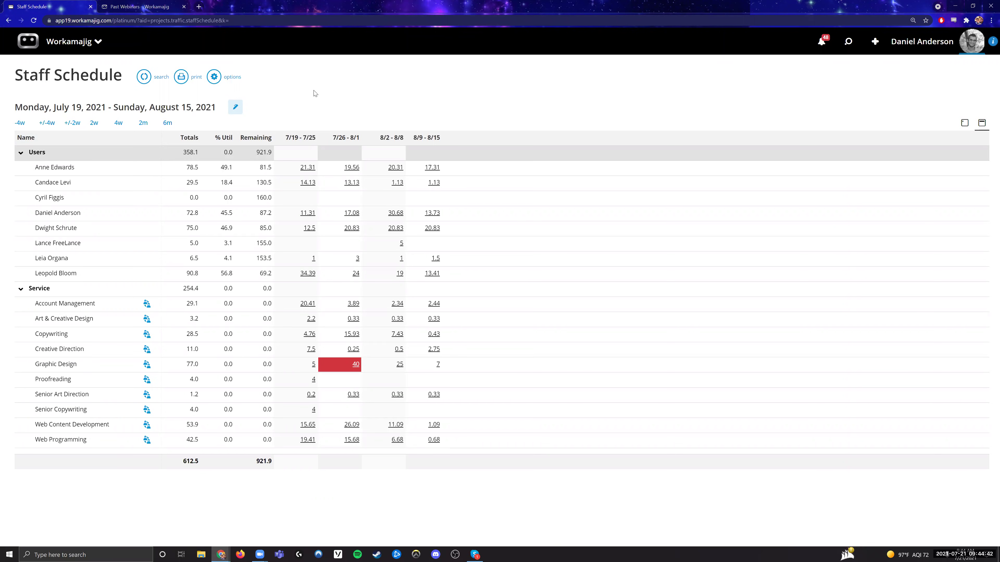
Check the start and end date fields of the schedule's custom date range, and close it without changes
click(239, 108)
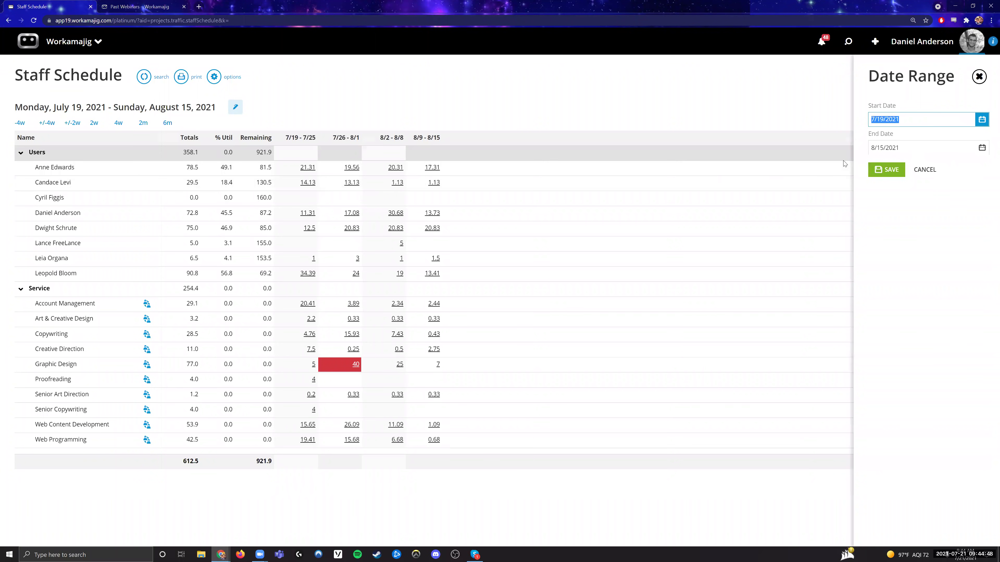
key(Tab)
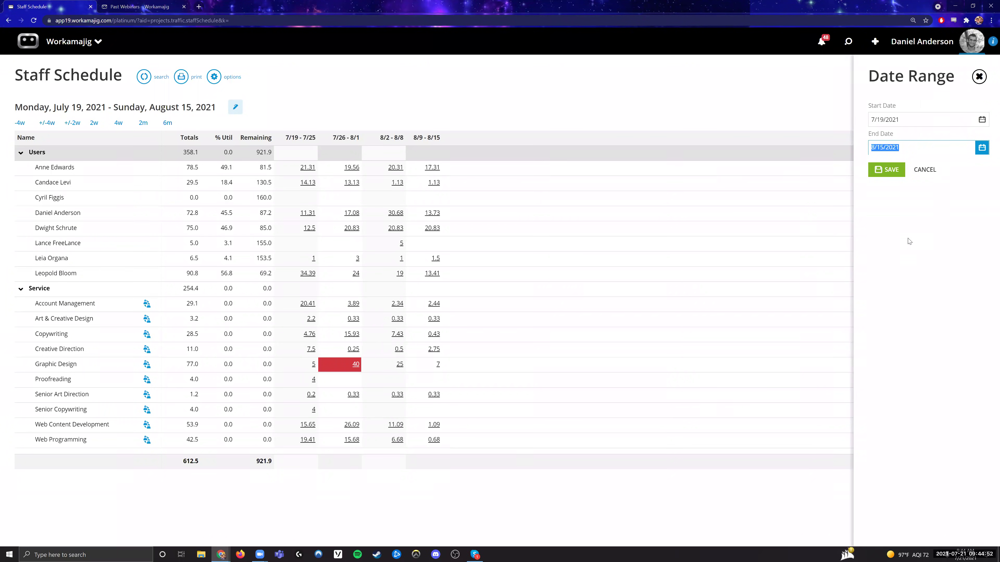
click(907, 240)
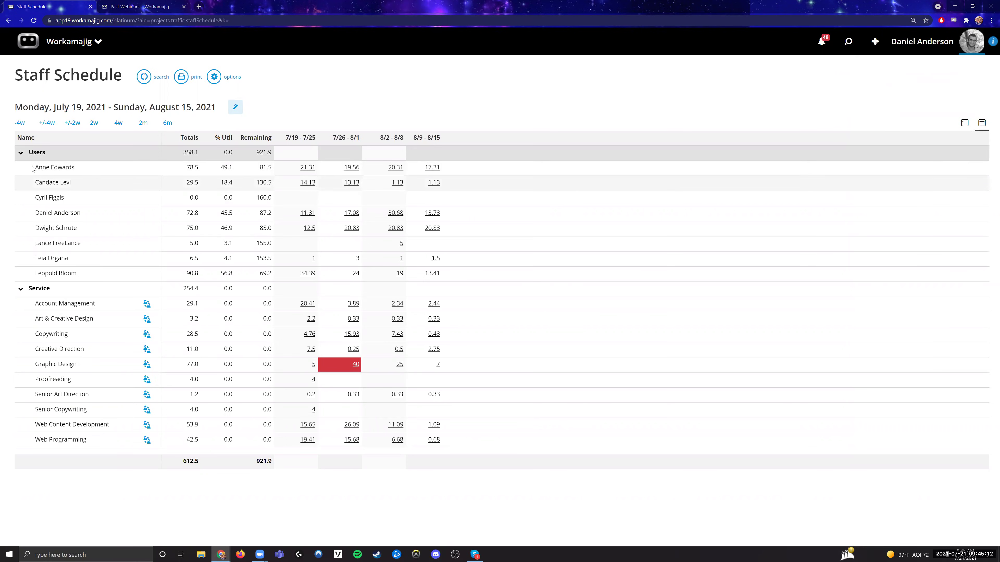
Open the first listed staff member's allocation details and collapse the Projects group to check the Jul 19 hours
double_click(307, 170)
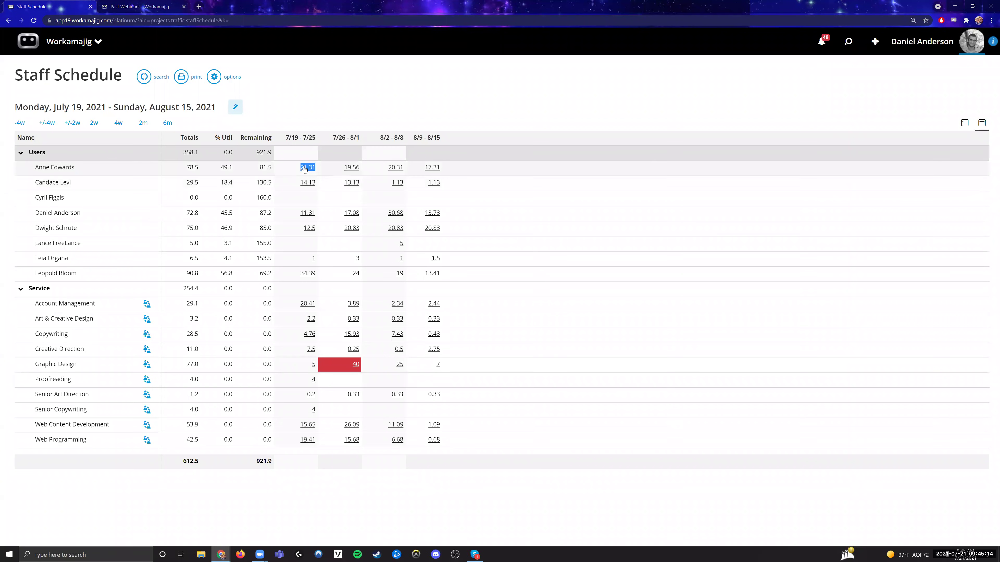
click(308, 173)
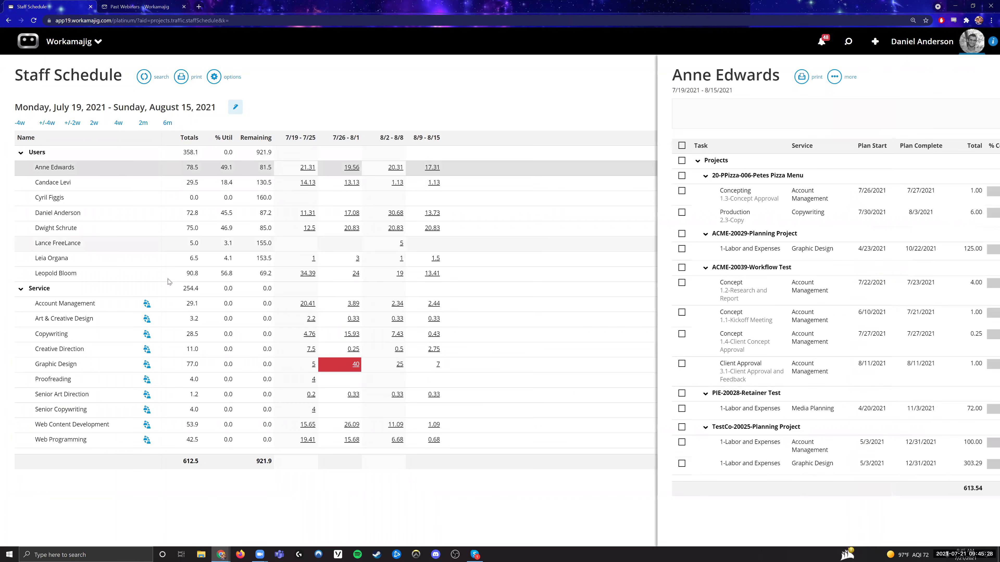
click(100, 161)
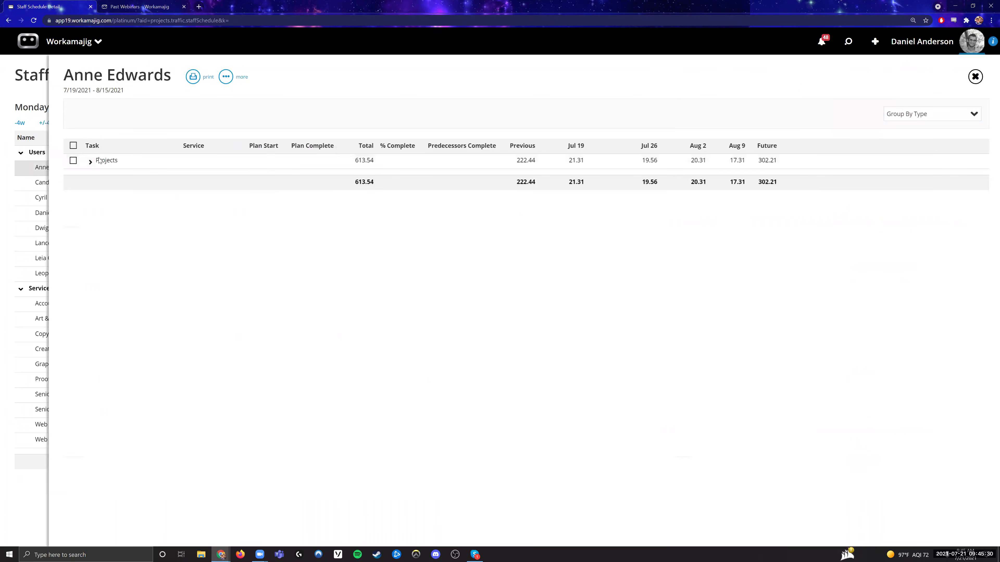
double_click(574, 161)
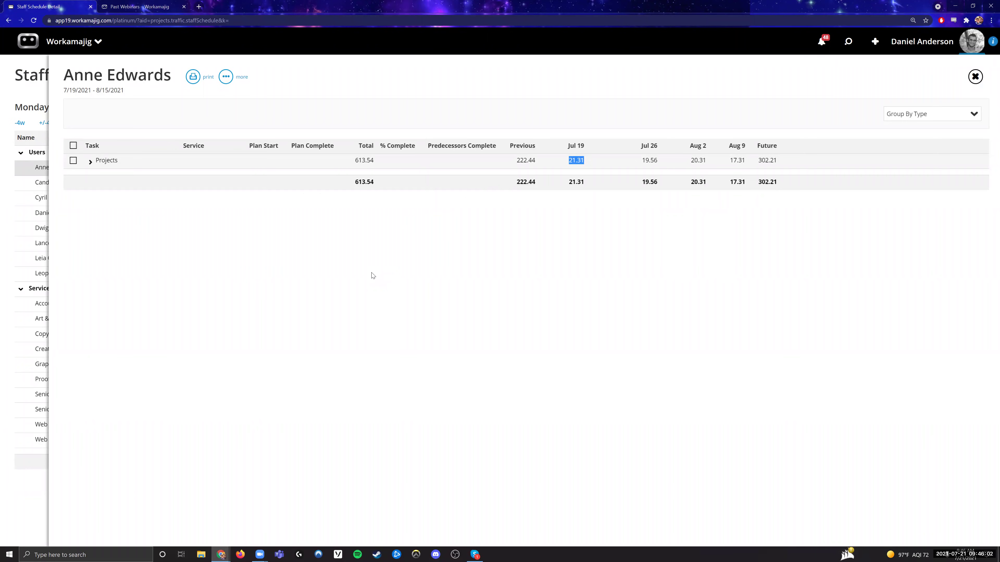
click(373, 276)
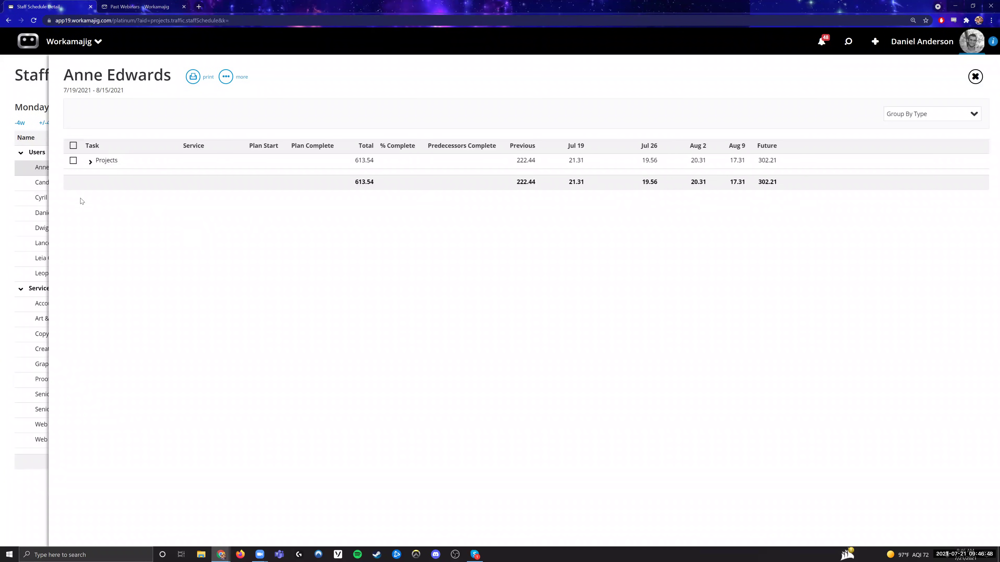
Expand the Projects group and examine the service, total, percent complete and Jul 26 hours of Petes Pizza Menu's Concepting task
click(90, 162)
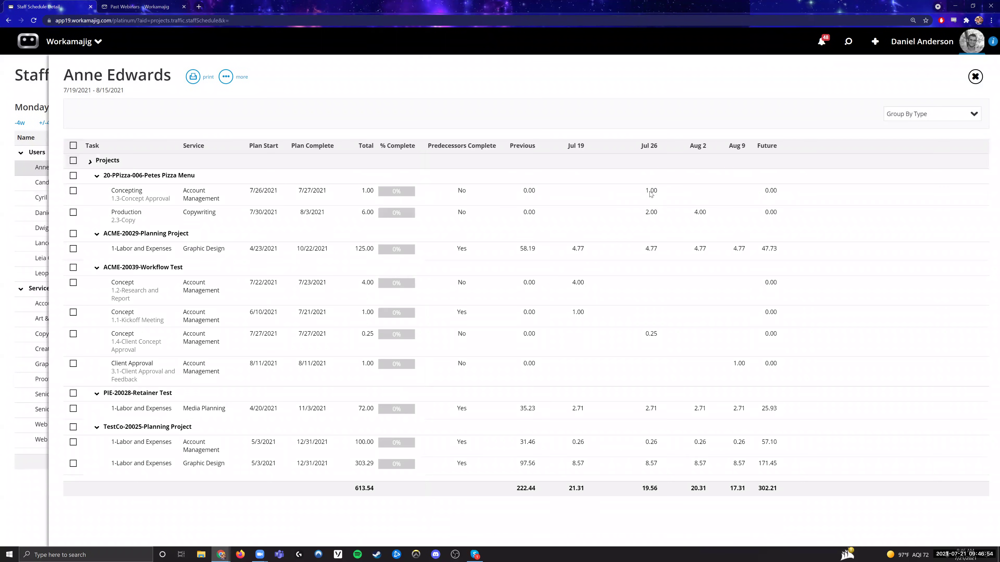
double_click(652, 194)
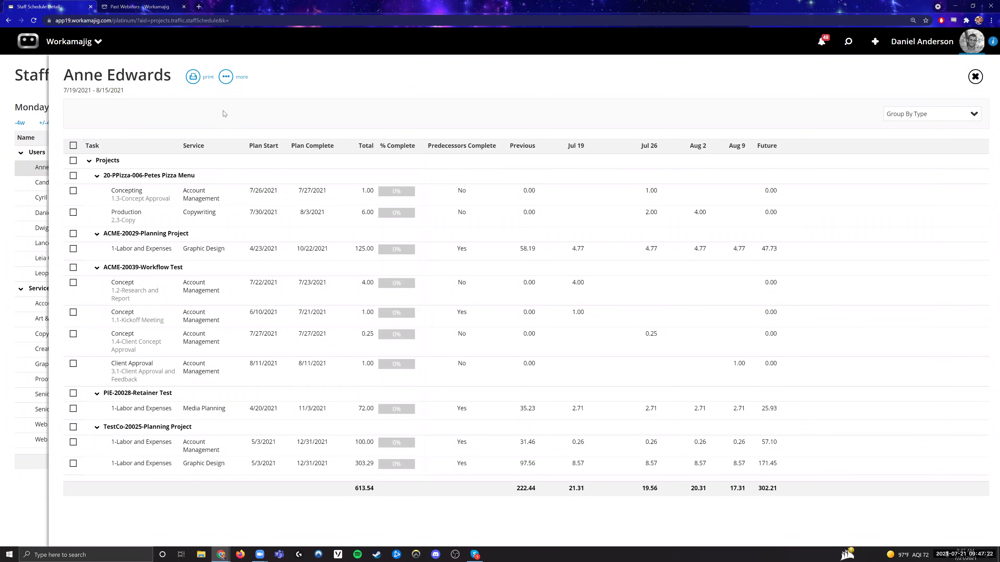
drag(195, 176, 319, 193)
click(190, 197)
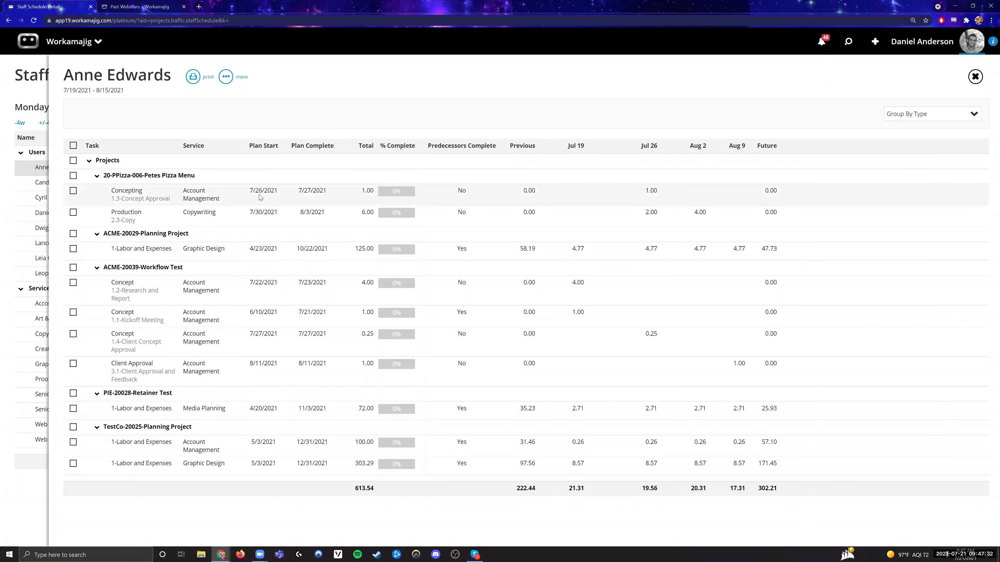
drag(359, 197, 399, 187)
click(409, 198)
click(632, 192)
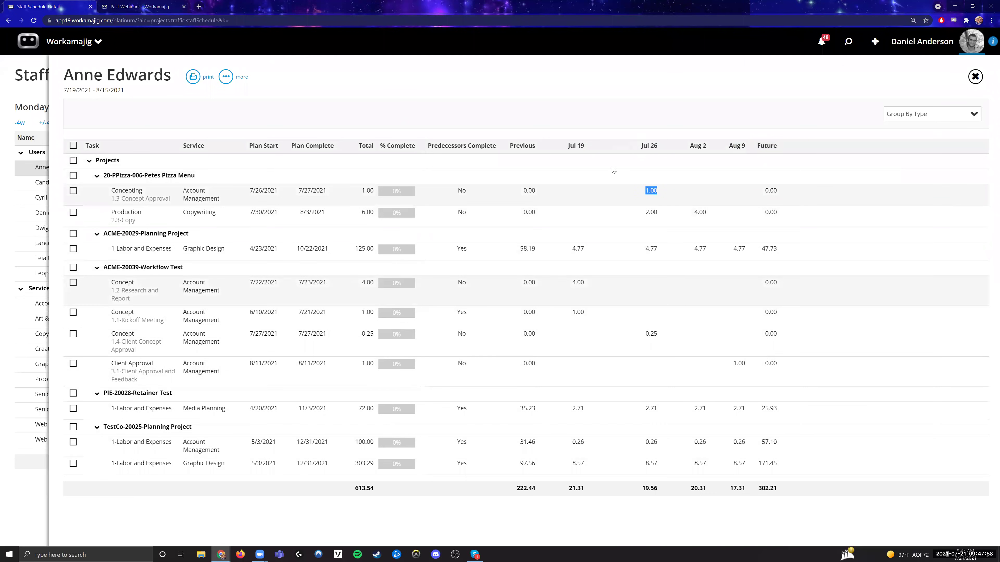
click(160, 261)
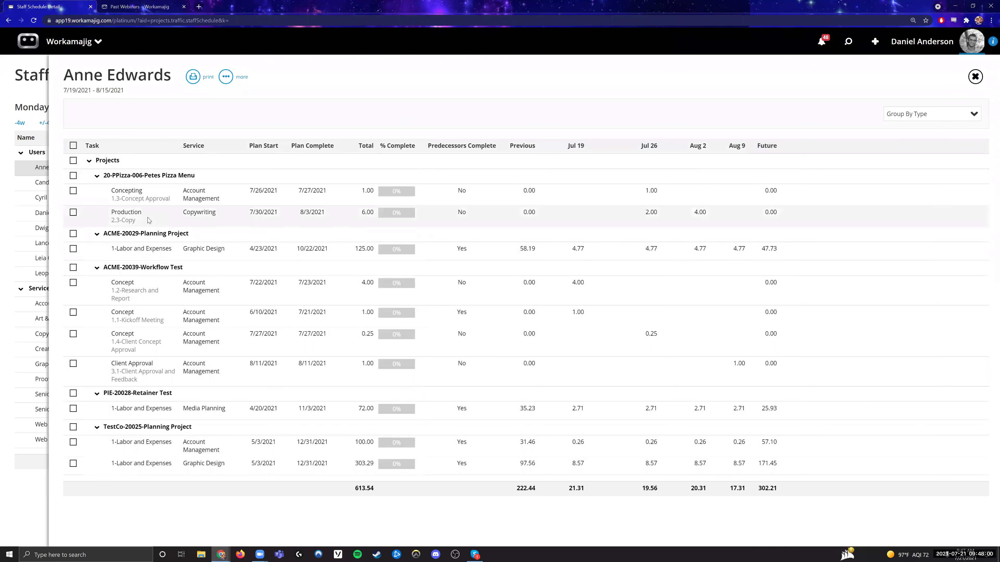
Open Petes Pizza Menu's Production 2.3-Copy allocation for editing and examine the task's full details
click(147, 219)
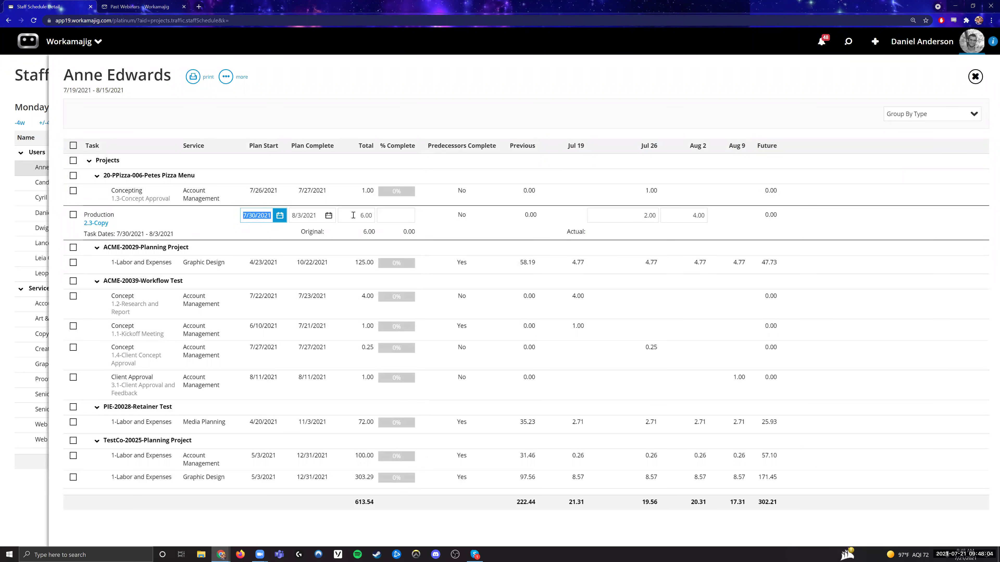
key(Tab)
key(Tab)
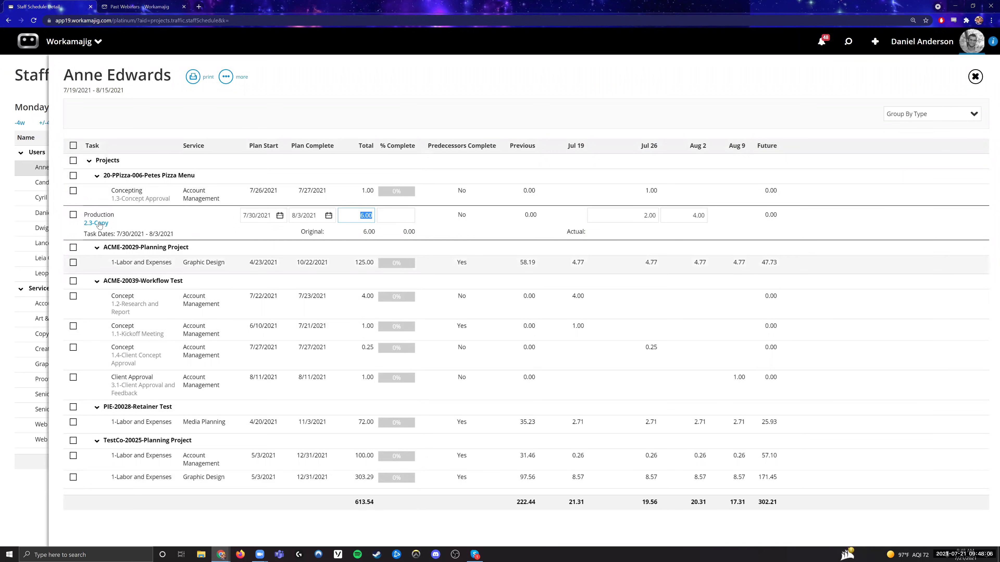
click(784, 103)
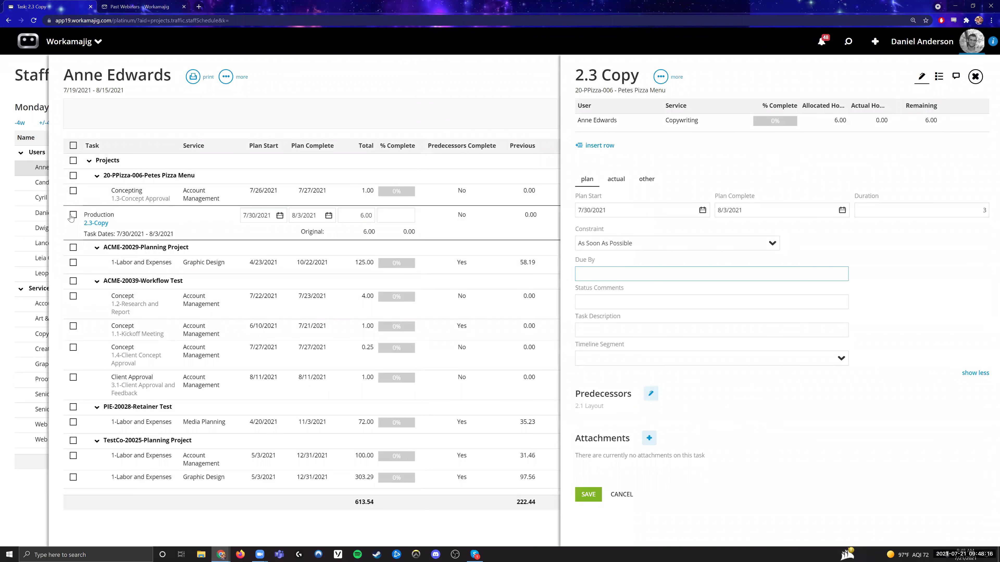
Leave only the 2.3-Copy task selected, look through the people it can be reassigned to, and close Reassign without saving
click(99, 118)
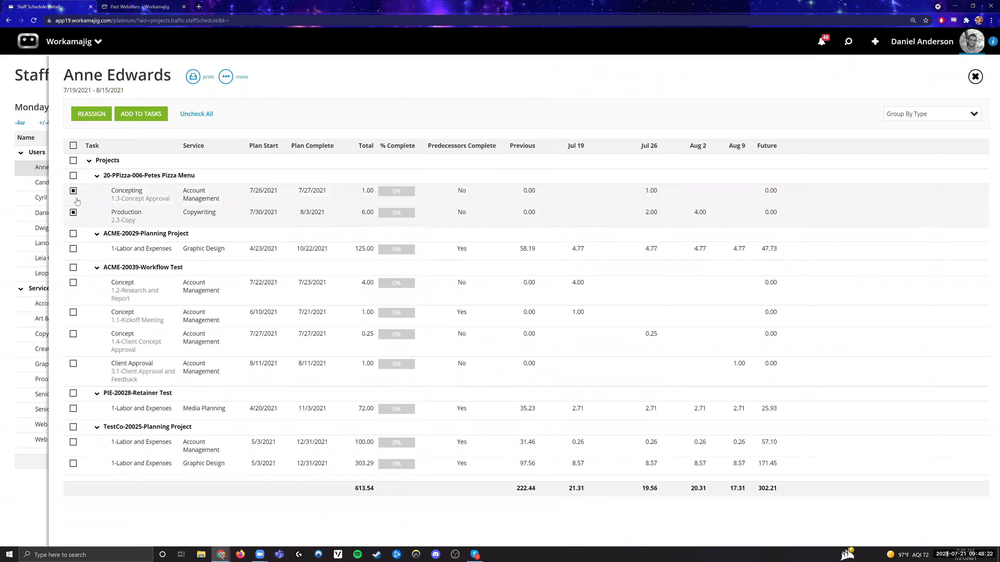
click(74, 191)
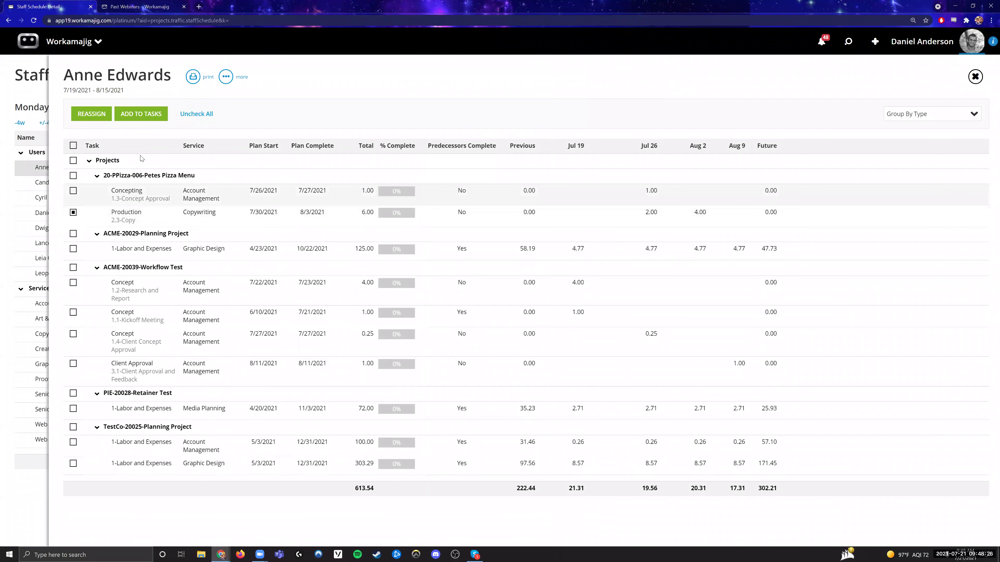
click(102, 115)
click(975, 135)
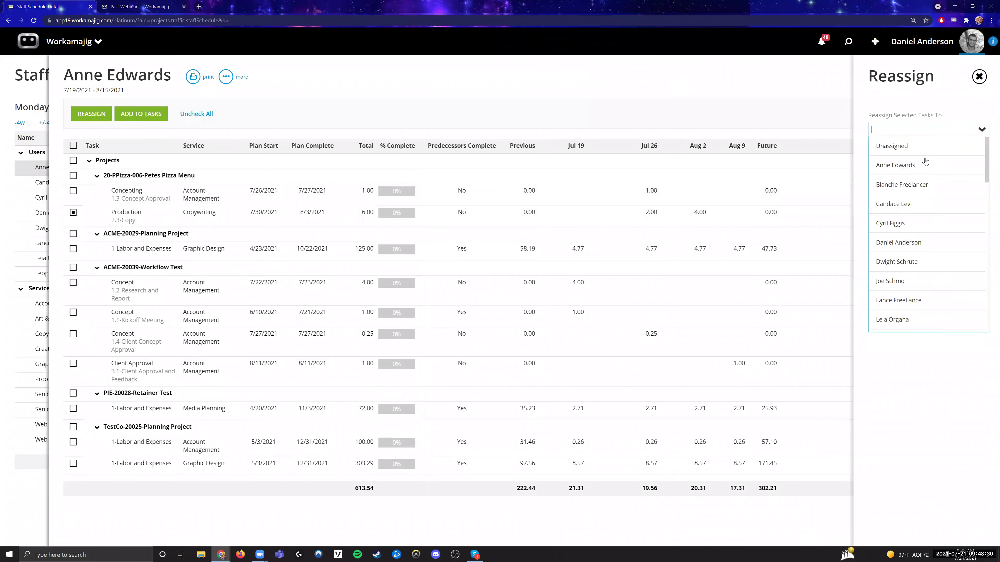
click(891, 149)
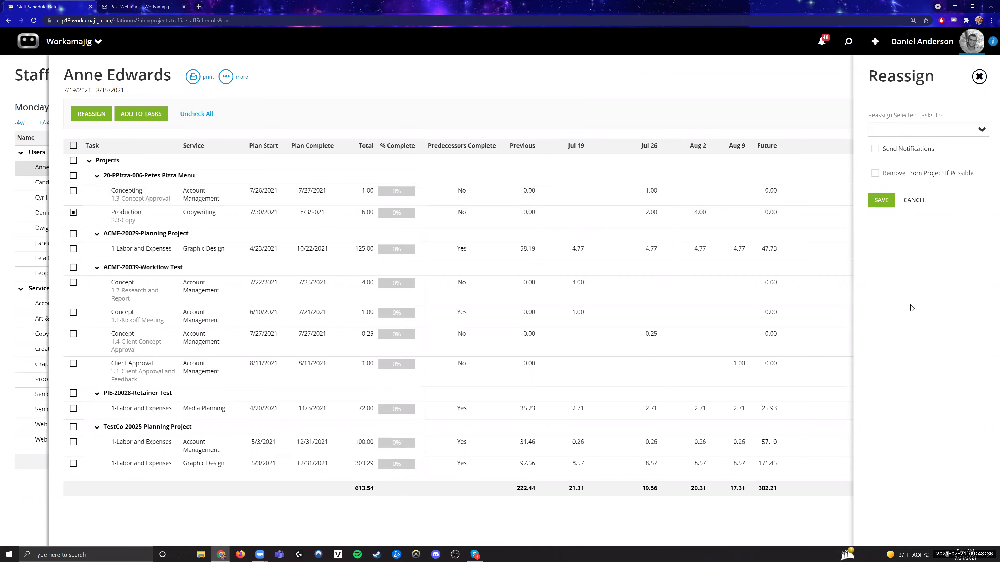
click(979, 77)
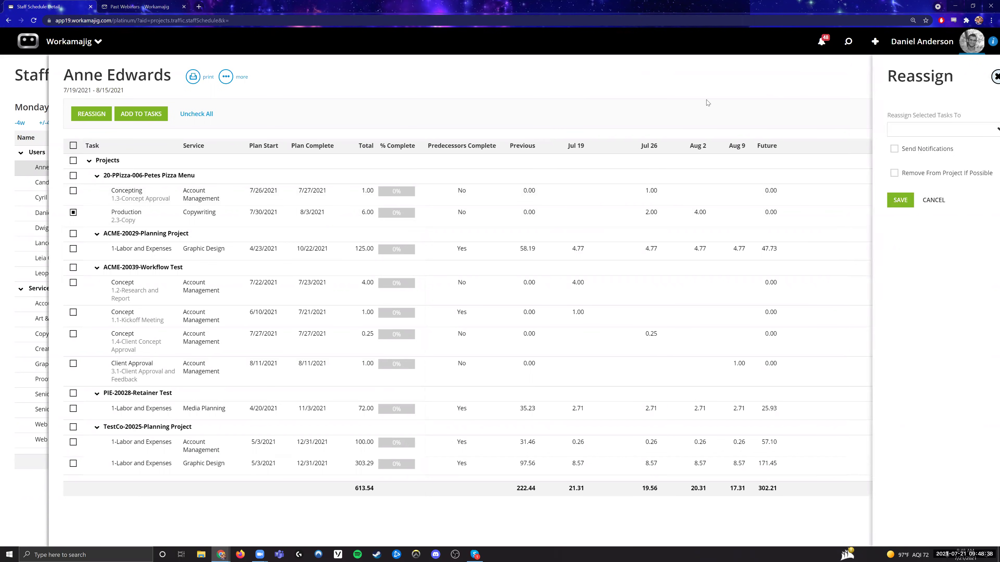
Review the user, notification and hours fields for adding someone to the 2.3-Copy task, and close Add To Tasks without saving
click(143, 113)
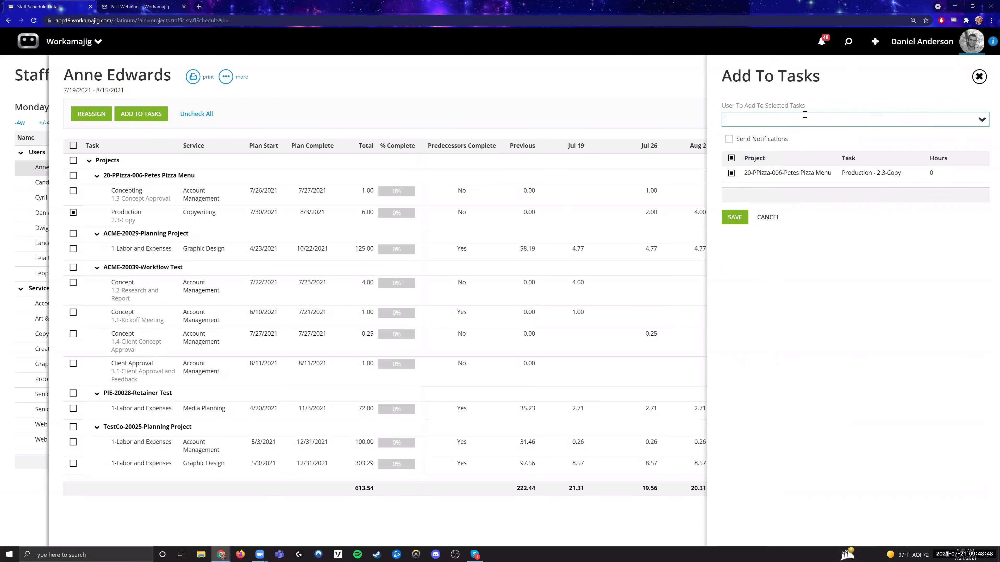
click(932, 174)
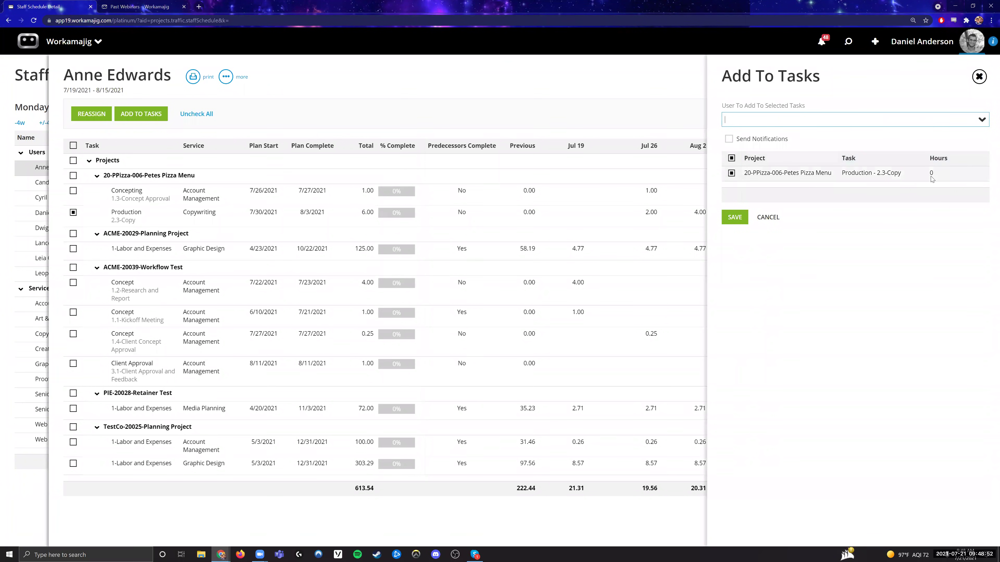
click(918, 217)
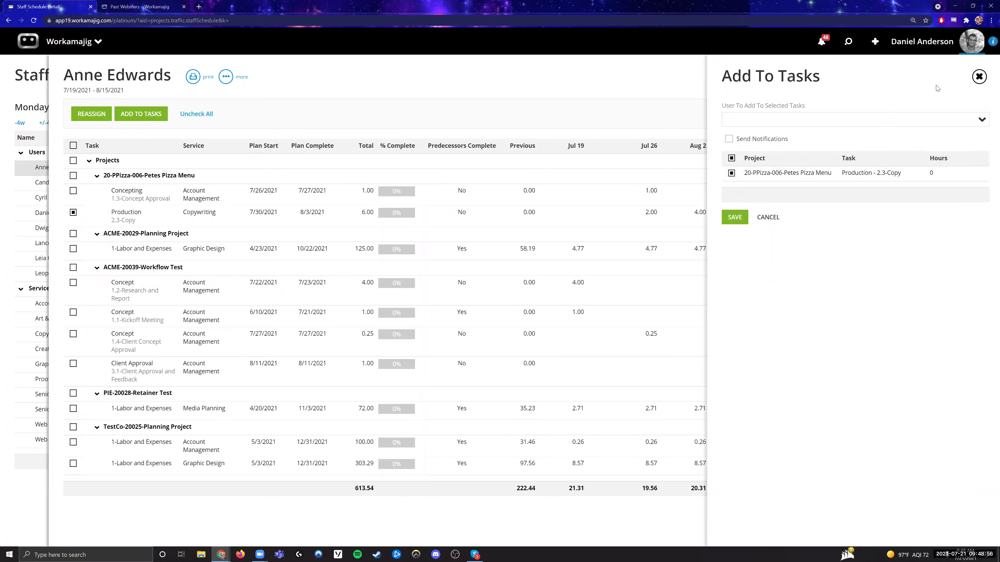
click(979, 76)
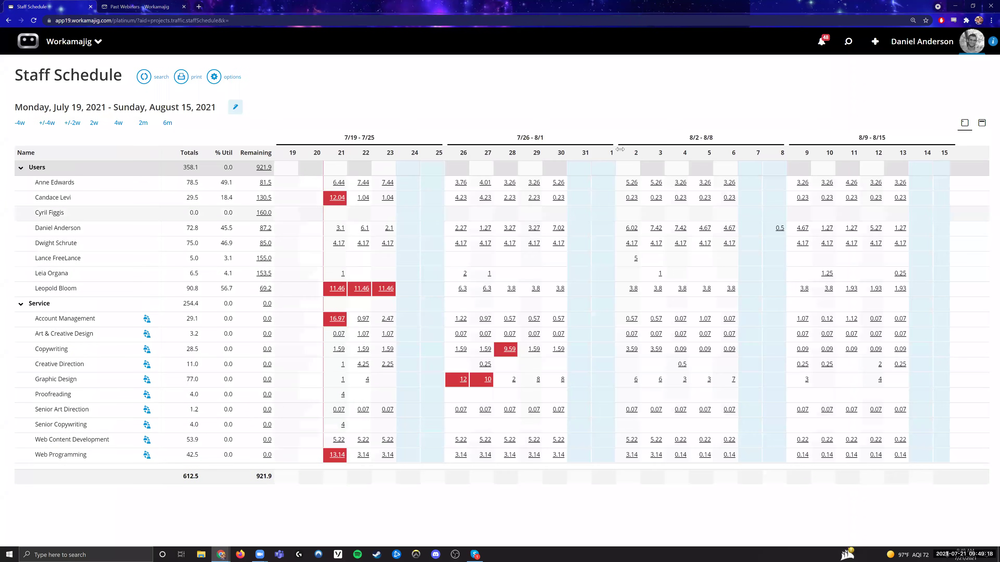
Examine the first listed staff member's Jul 21 task allocations, and review the staff schedule's Options without saving
double_click(480, 193)
click(526, 194)
double_click(540, 191)
click(618, 192)
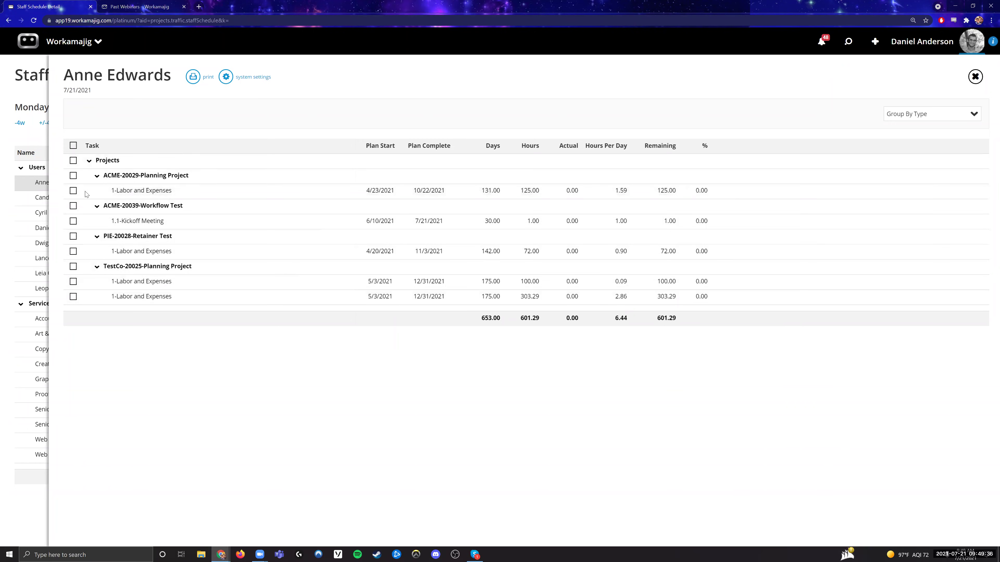
click(73, 221)
click(73, 236)
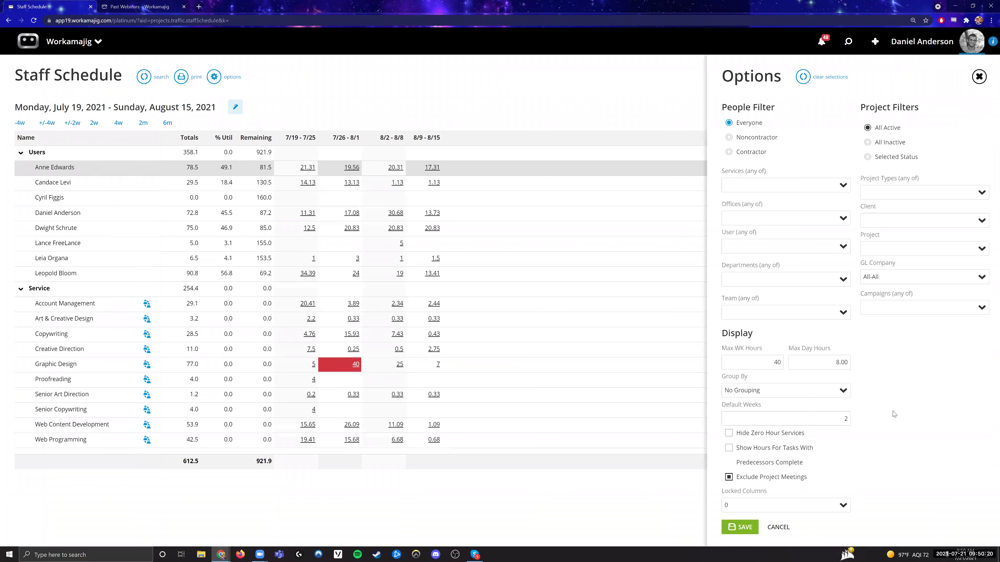
click(979, 76)
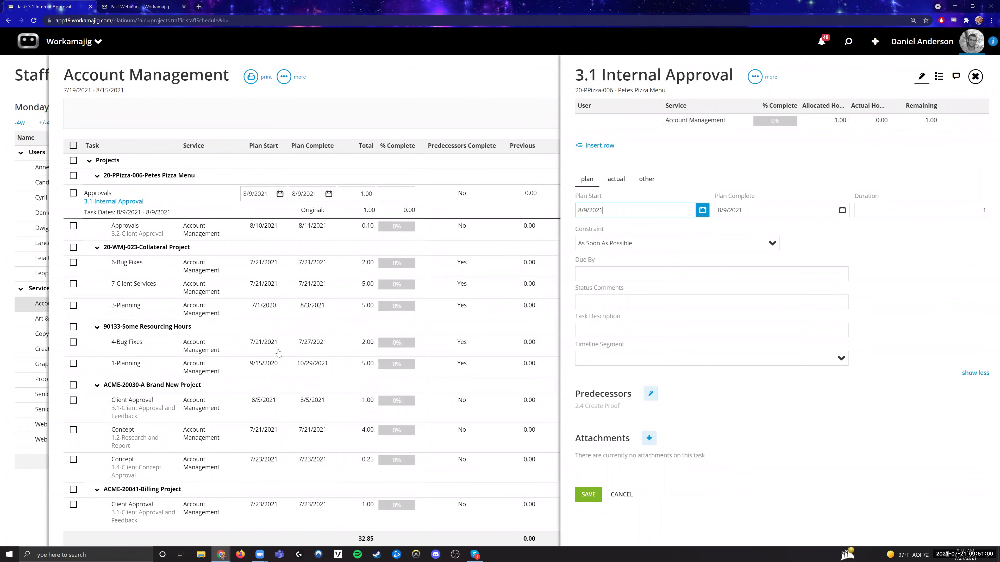
Close the 3.1 Internal Approval details, and look through Account Management's unassigned tasks in Assign Work
key(Escape)
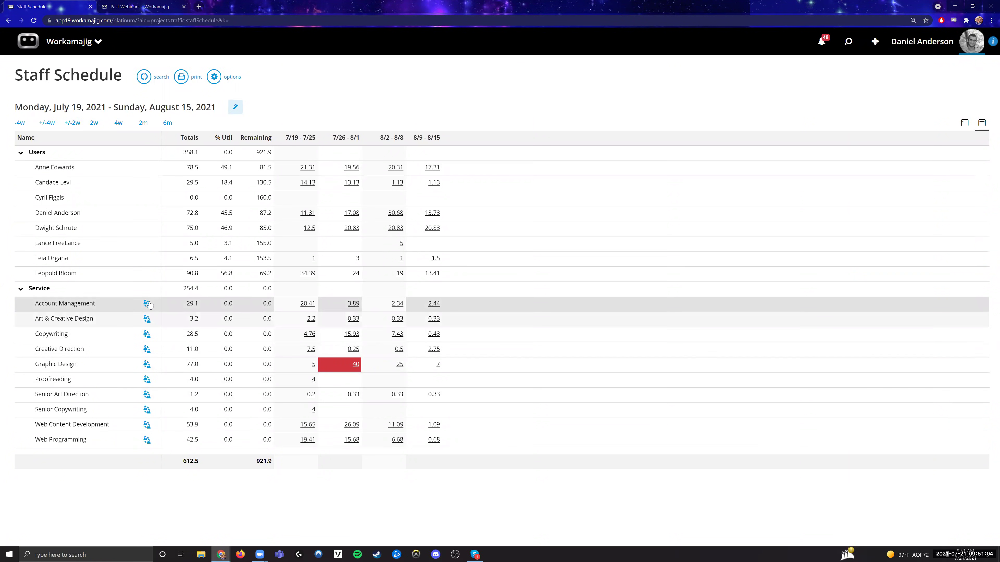
click(147, 303)
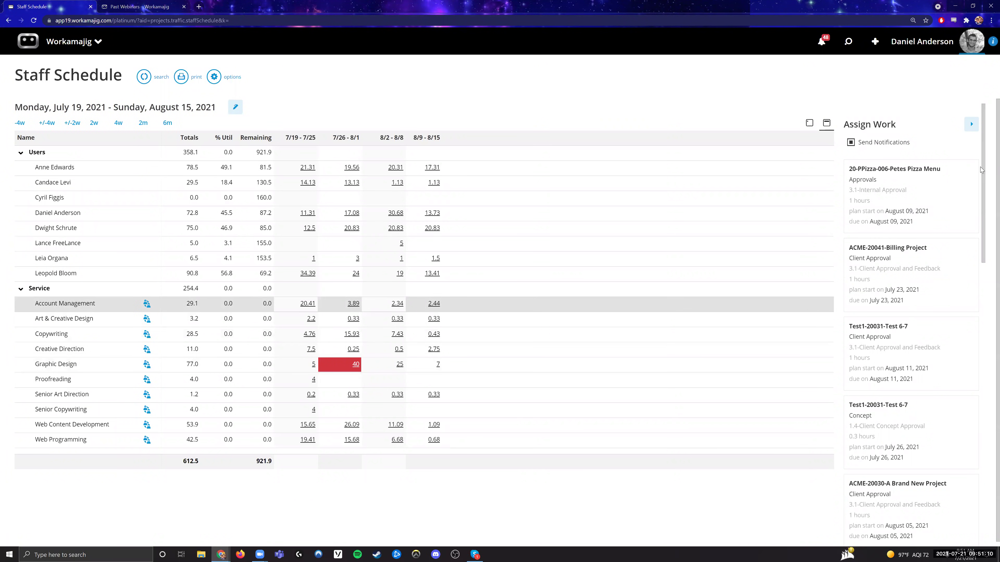
scroll(980, 169, down, 1)
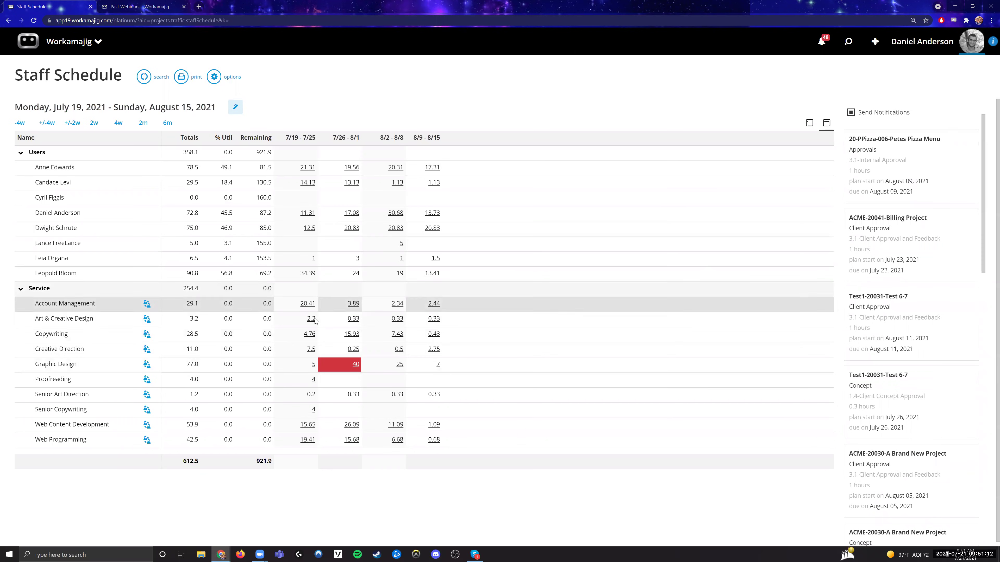
scroll(987, 222, down, 4)
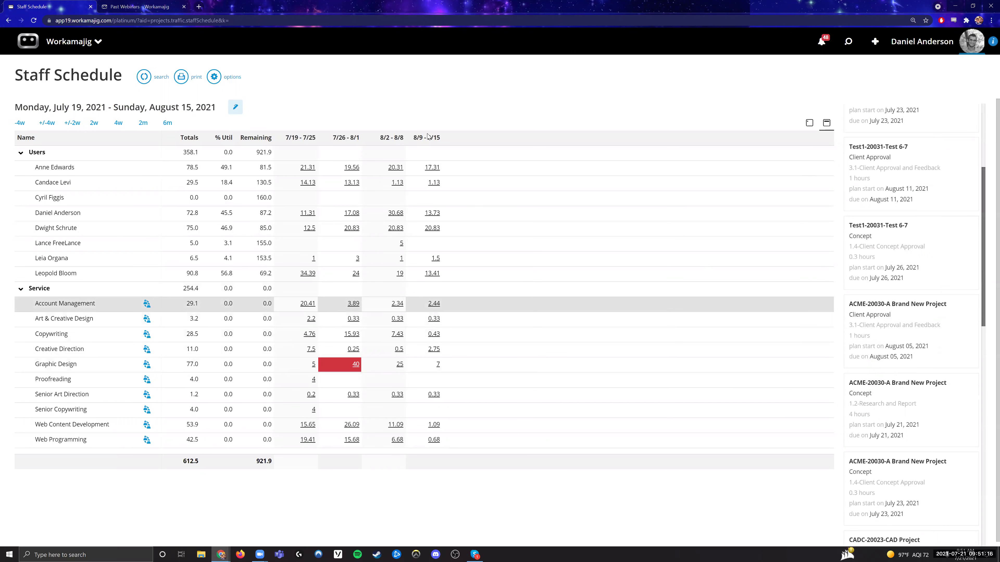
click(433, 143)
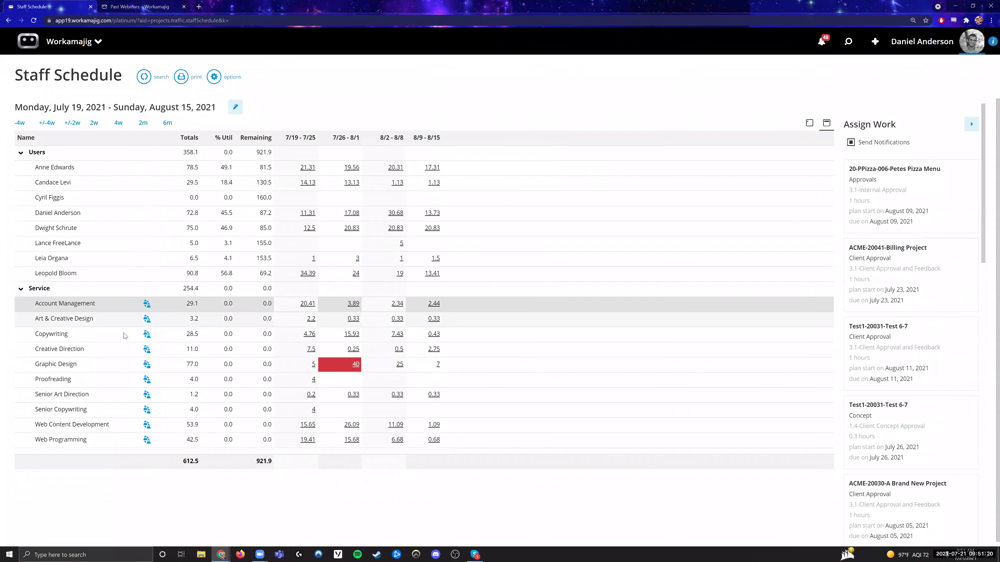
drag(100, 304, 36, 304)
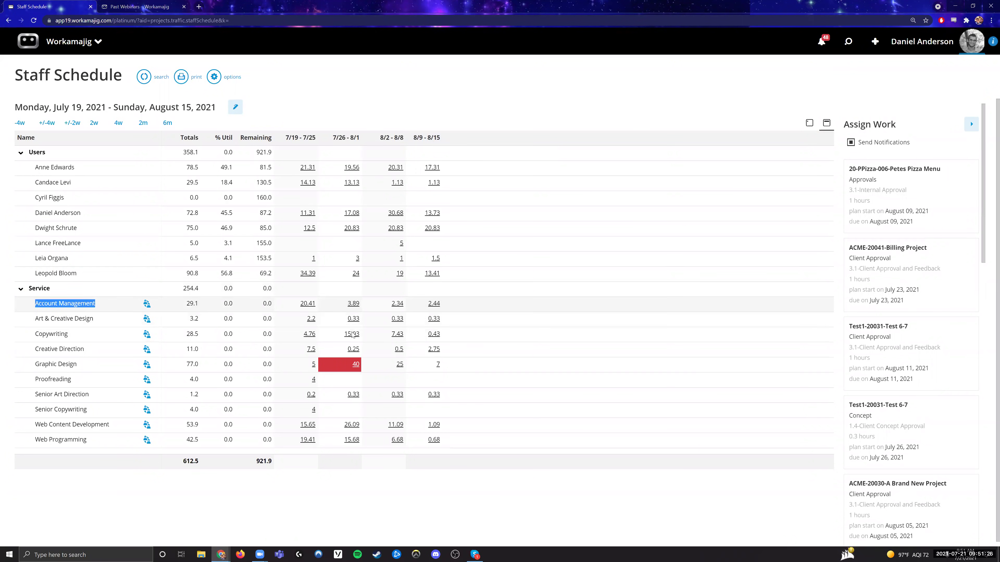
click(98, 305)
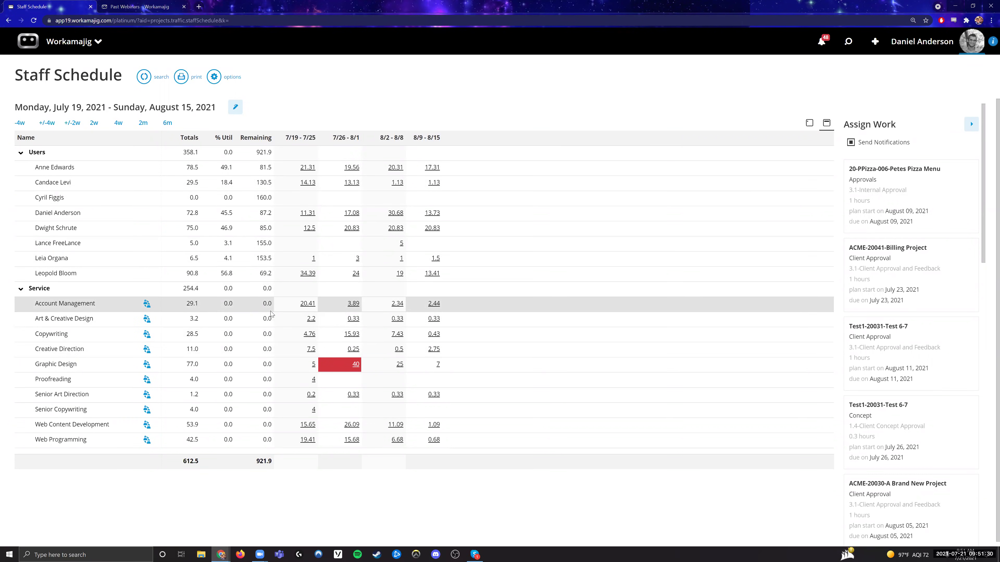
Assign Petes Pizza Menu's 3.1-Internal Approval and Test 6-7's 3.1-Client Approval and Feedback to the first listed staff member
click(147, 304)
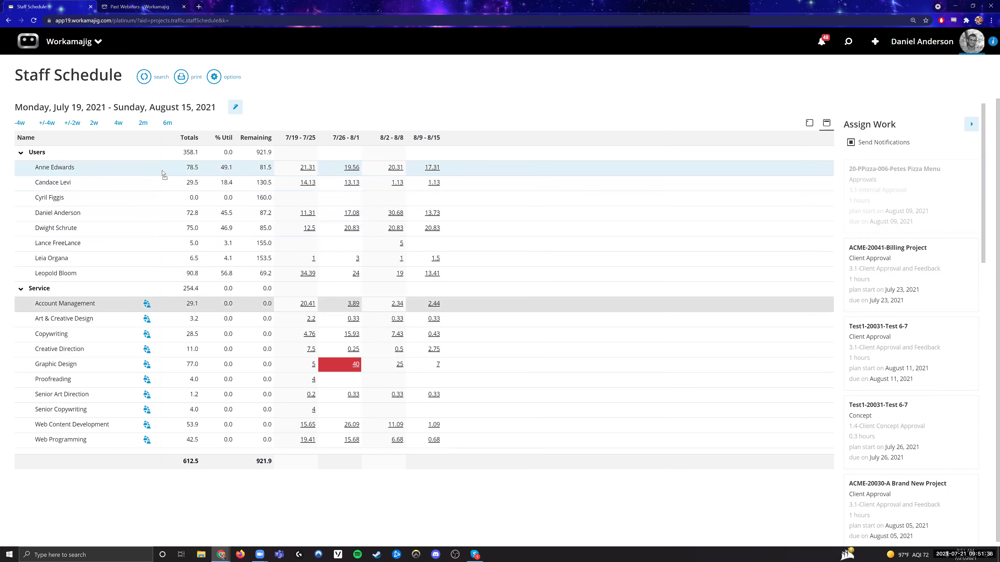
drag(330, 182, 252, 184)
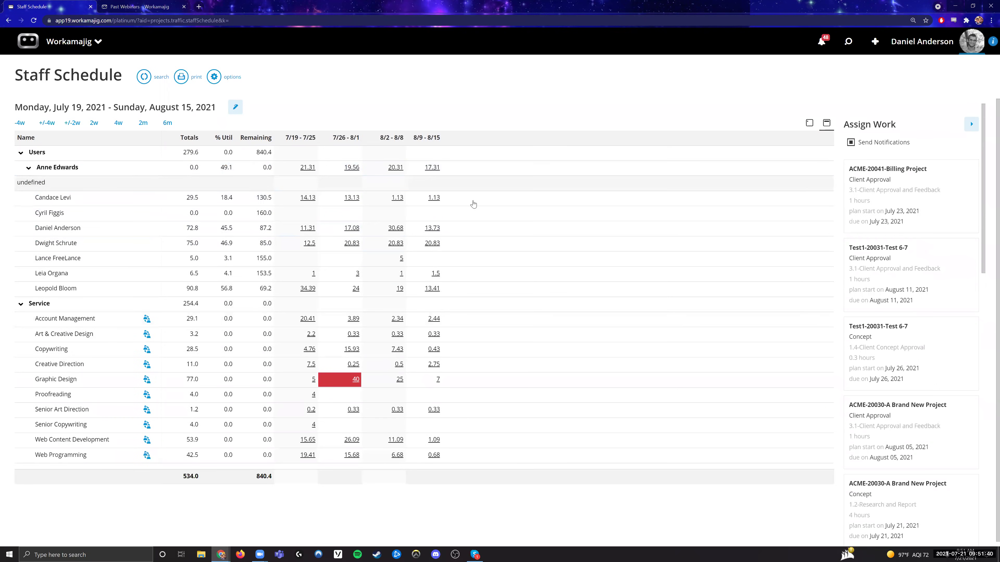
drag(877, 258, 169, 213)
drag(138, 78, 764, 165)
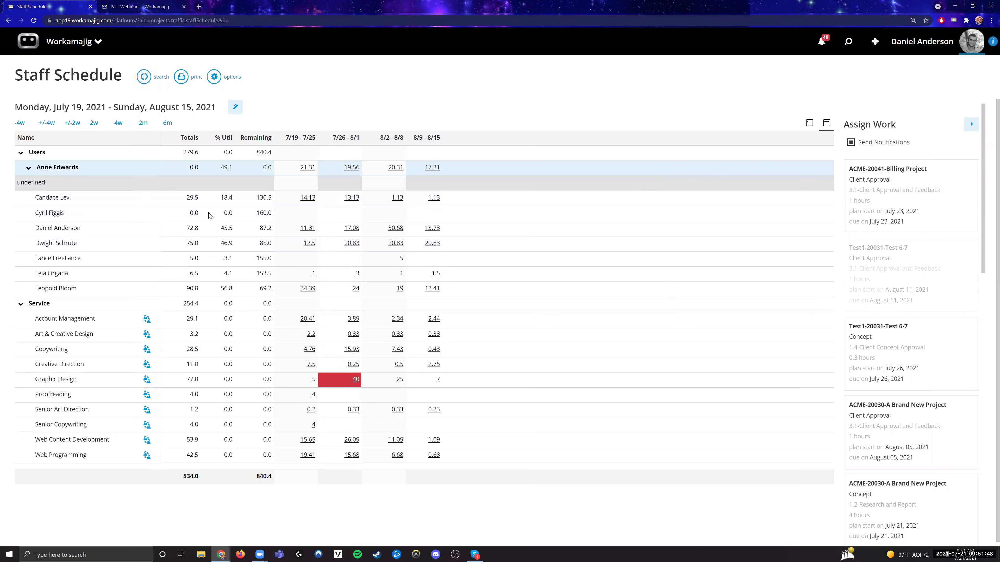
drag(295, 227, 168, 181)
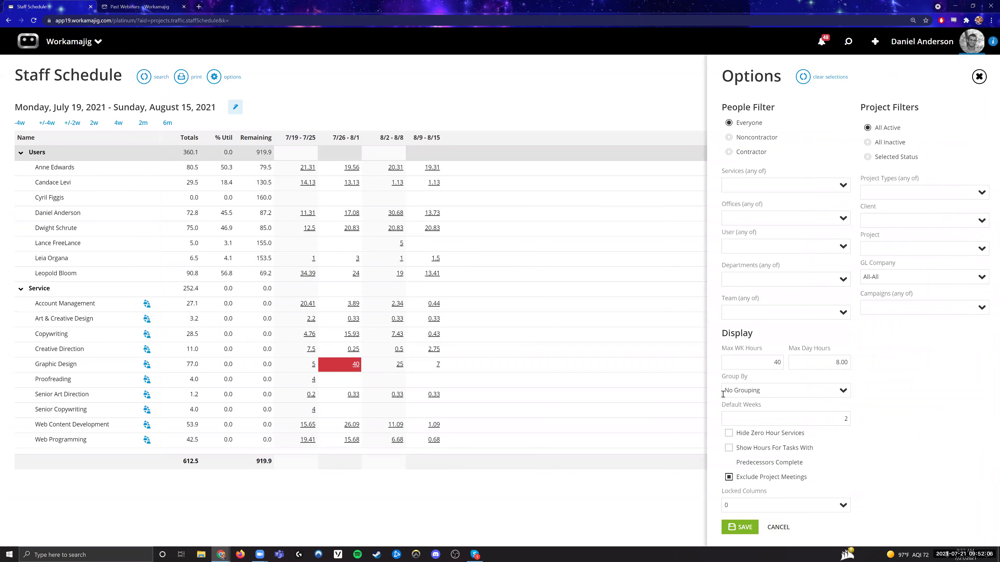
Group the staff schedule by department and reload Account Management's unassigned tasks
click(723, 394)
key(Down)
key(Return)
key(Return)
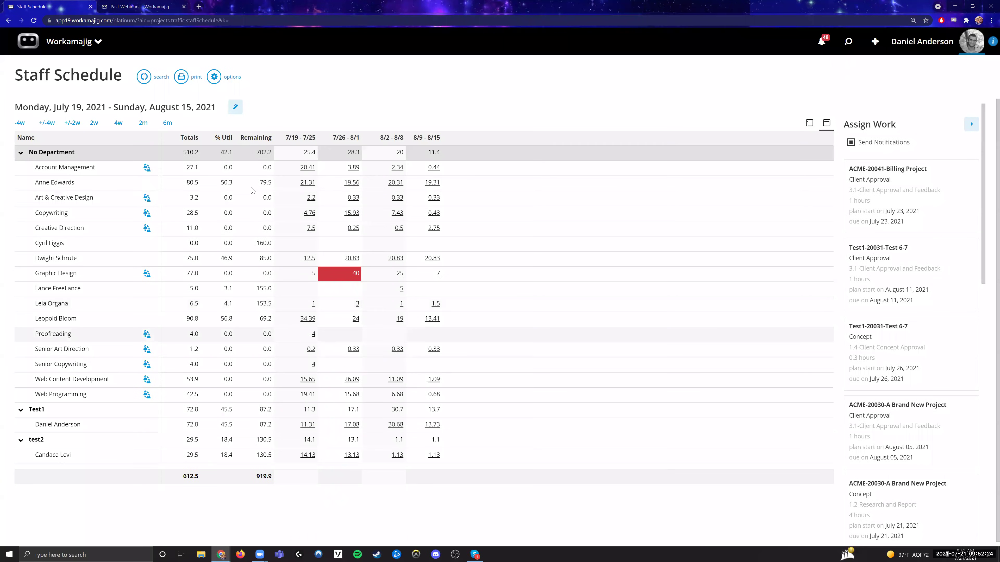
drag(132, 173, 165, 155)
click(201, 172)
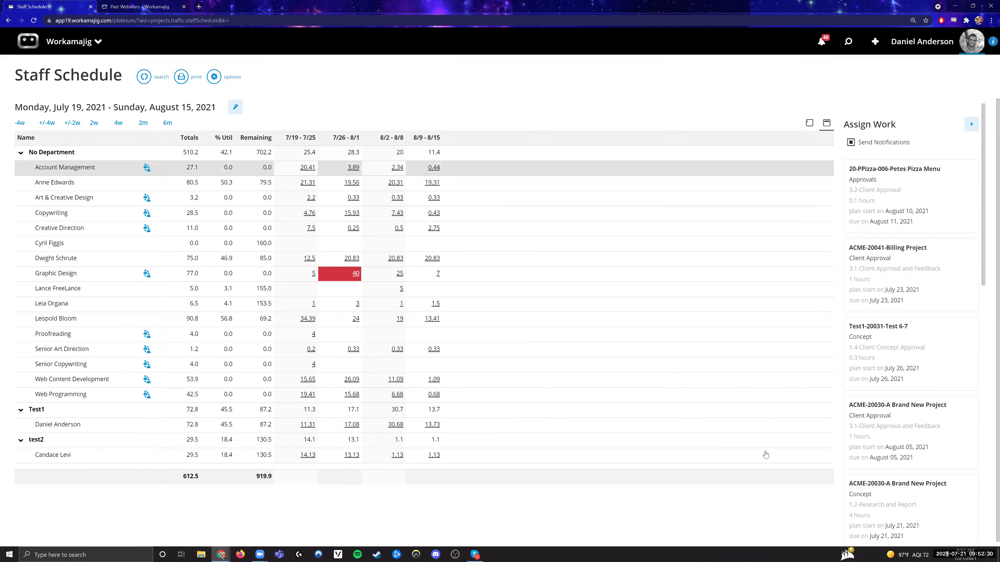
Restore the staff schedule's division into Users and Service, and hide Assign Work
click(214, 76)
click(209, 141)
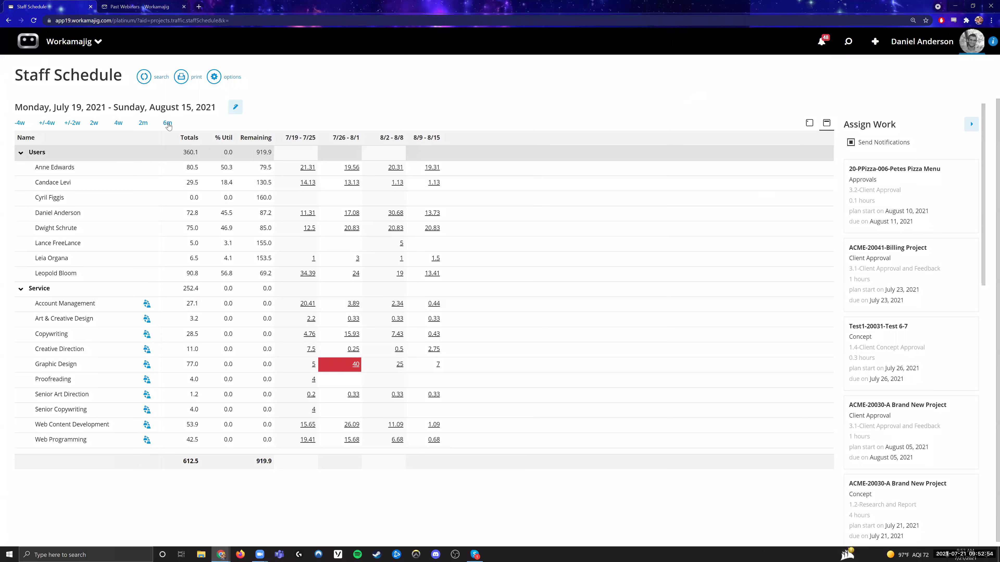
click(972, 125)
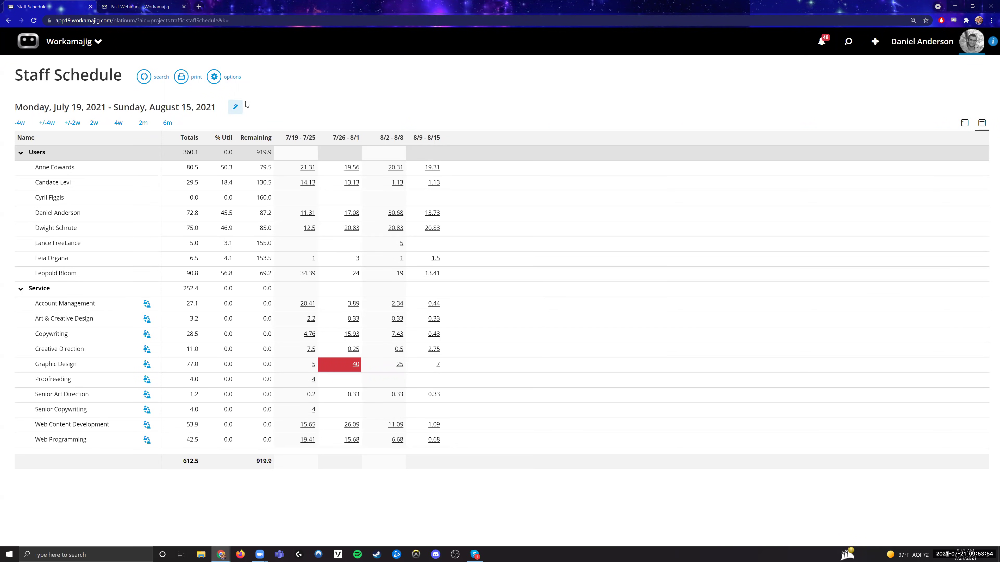
Open the Traffic Calendar and search for tasks in progress this month, grouped by client
click(68, 48)
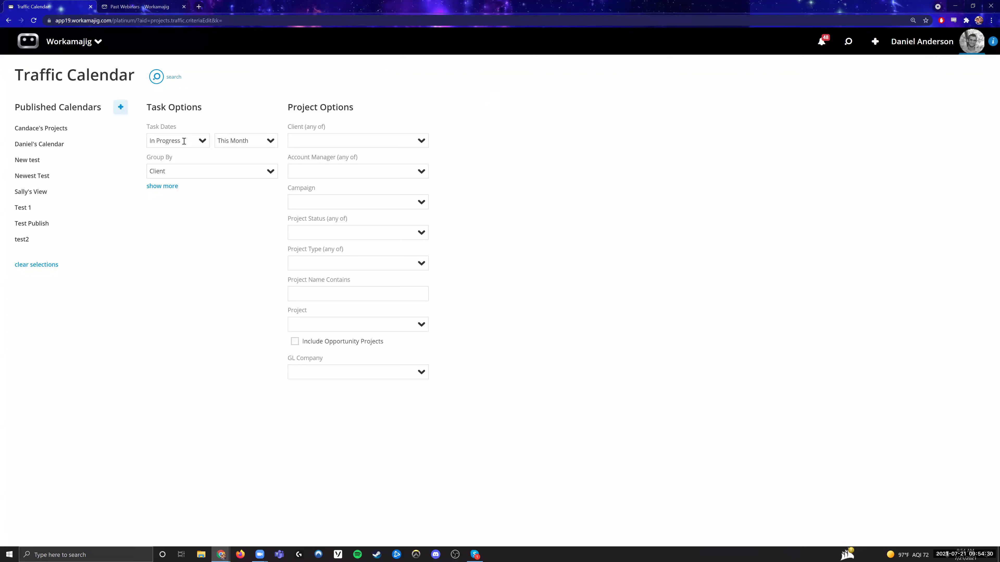
click(148, 144)
key(Tab)
click(197, 233)
click(159, 76)
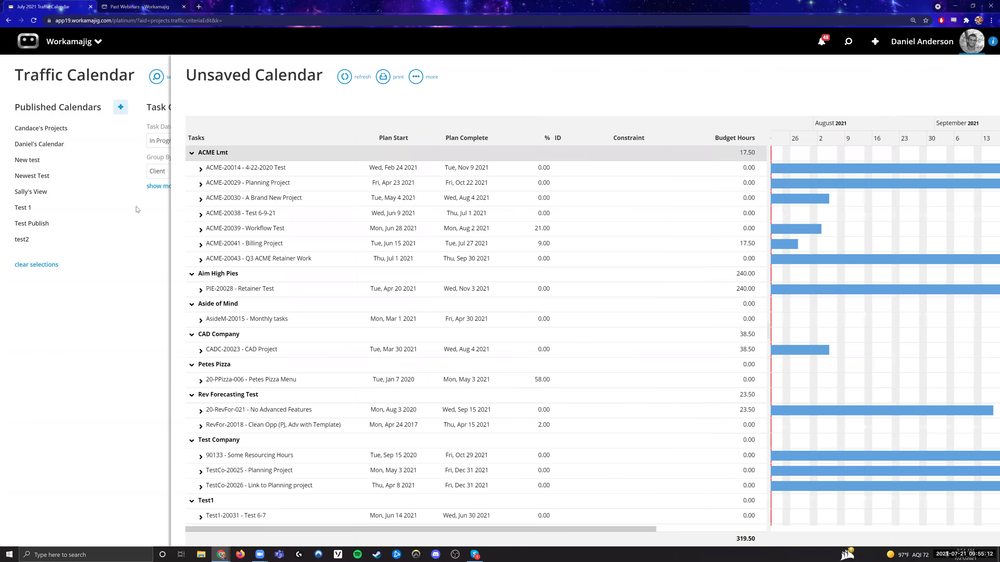
Look over the ACME Lmt projects in the unsaved calendar, and collapse all client groups
drag(82, 184, 79, 203)
click(79, 203)
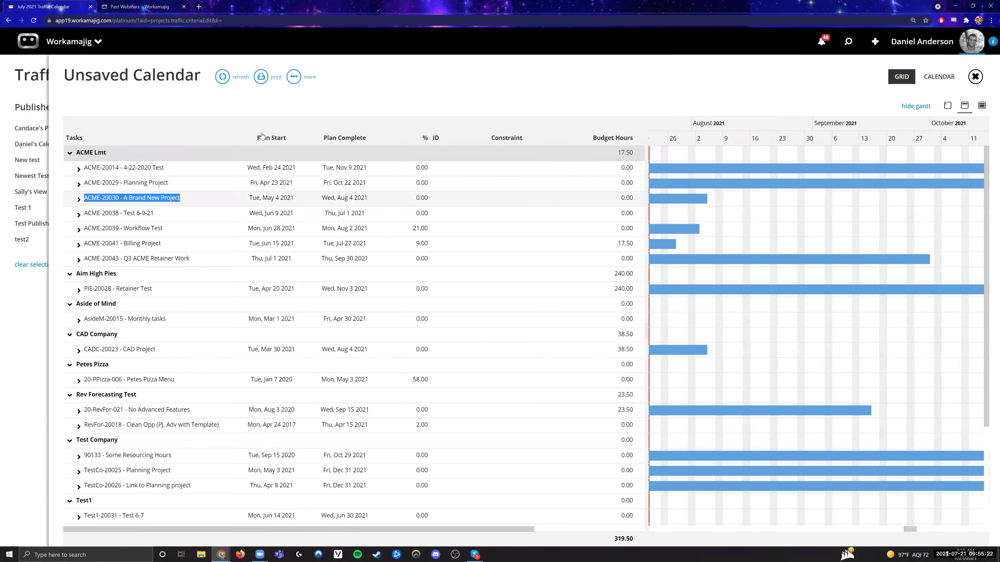
click(294, 76)
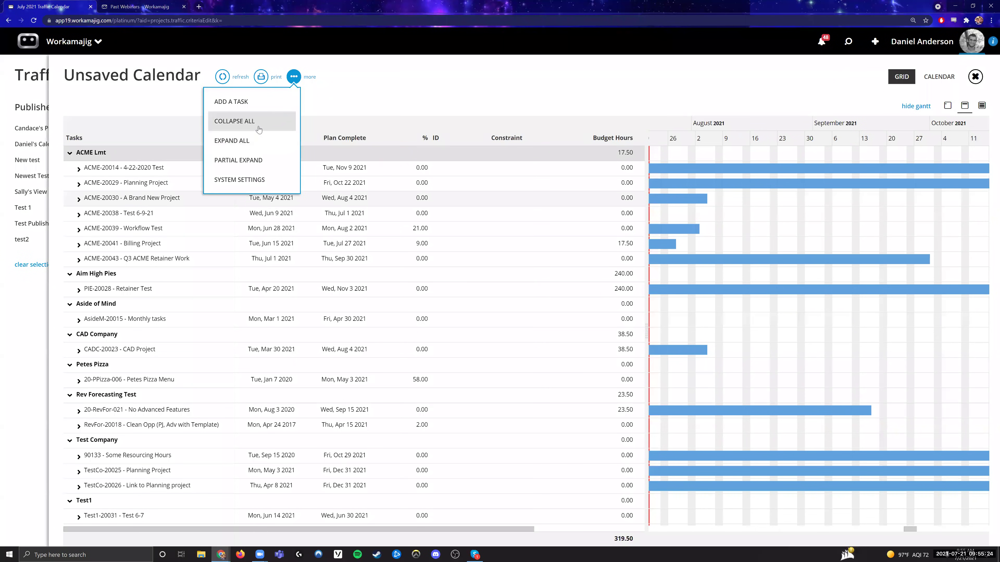
click(257, 123)
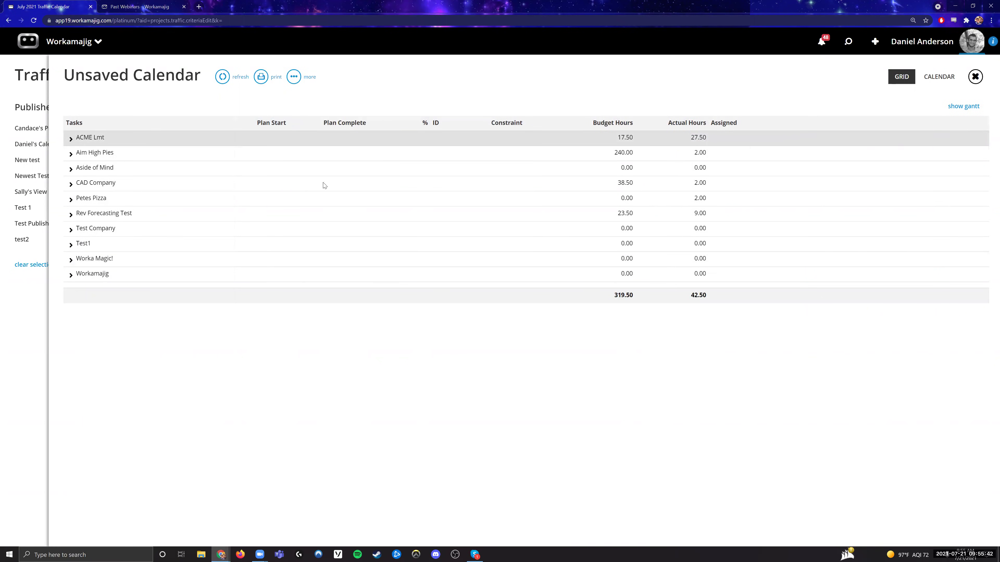
Expand the ACME Lmt client and its projects to examine completion percentages and the individual tasks
click(70, 139)
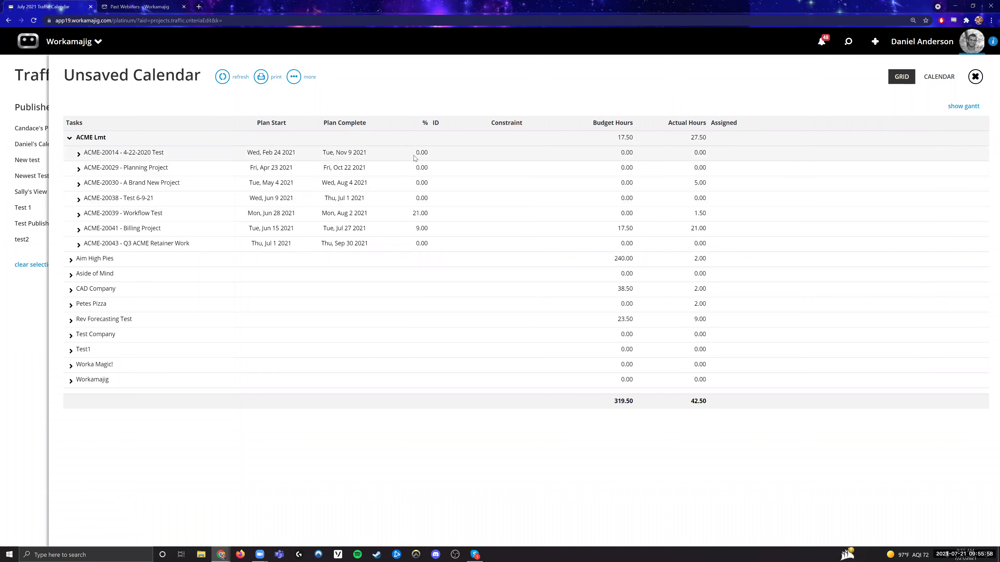
drag(428, 152, 419, 153)
drag(429, 213, 412, 214)
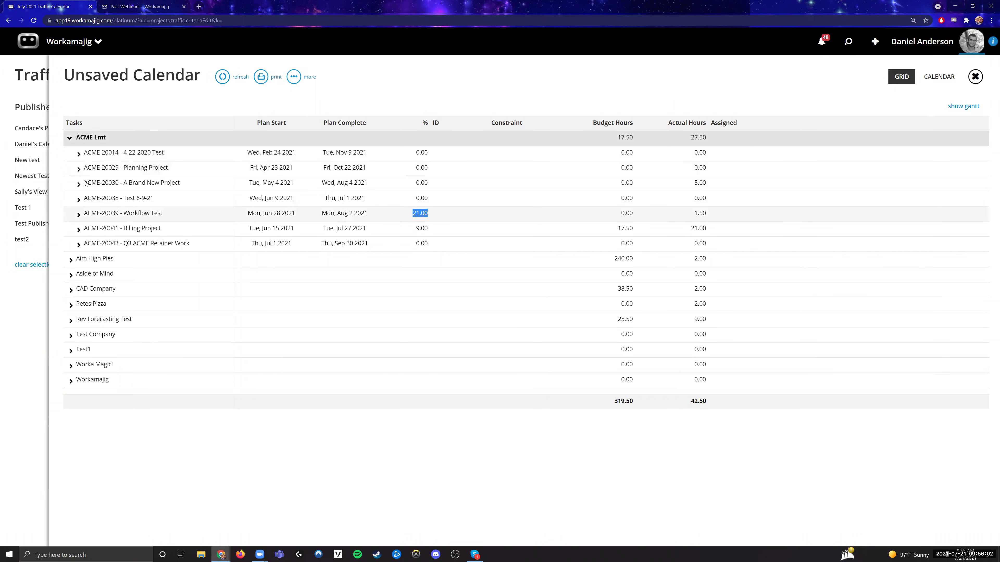
click(79, 154)
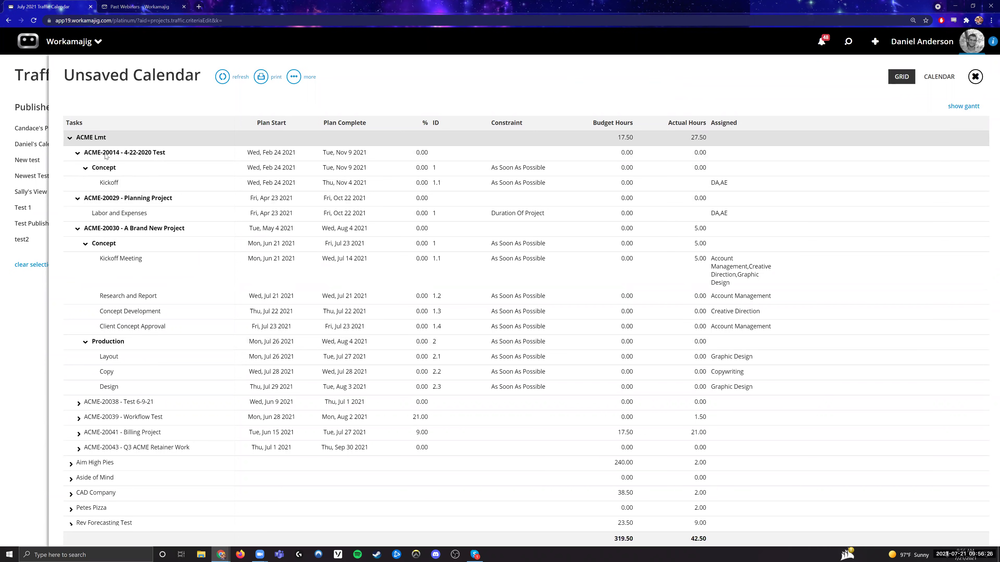
Look at the details of project ACME-20014 - 4-22-2020 Test and of its Kickoff task, and close them
click(136, 155)
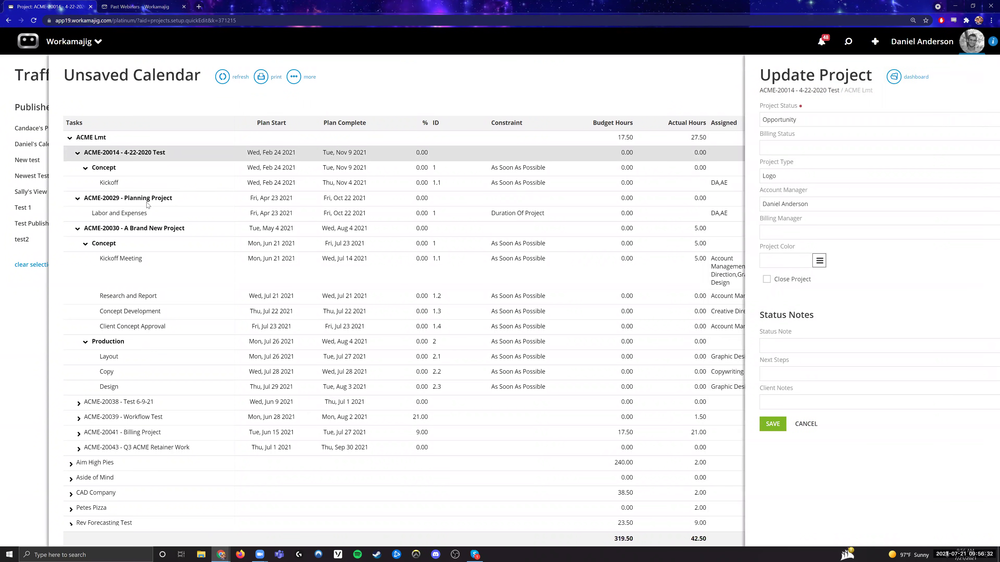
click(158, 214)
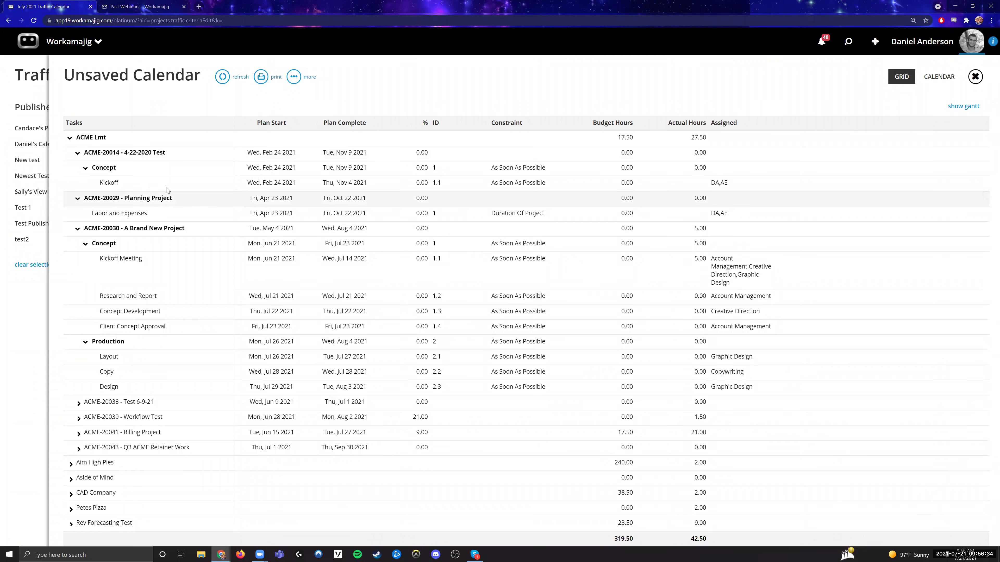
click(137, 184)
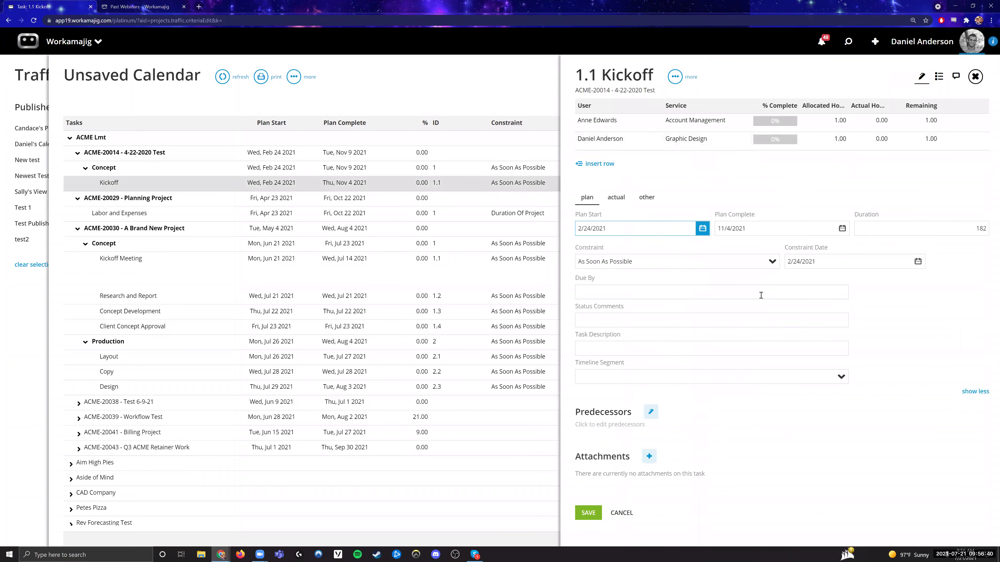
click(986, 234)
key(Tab)
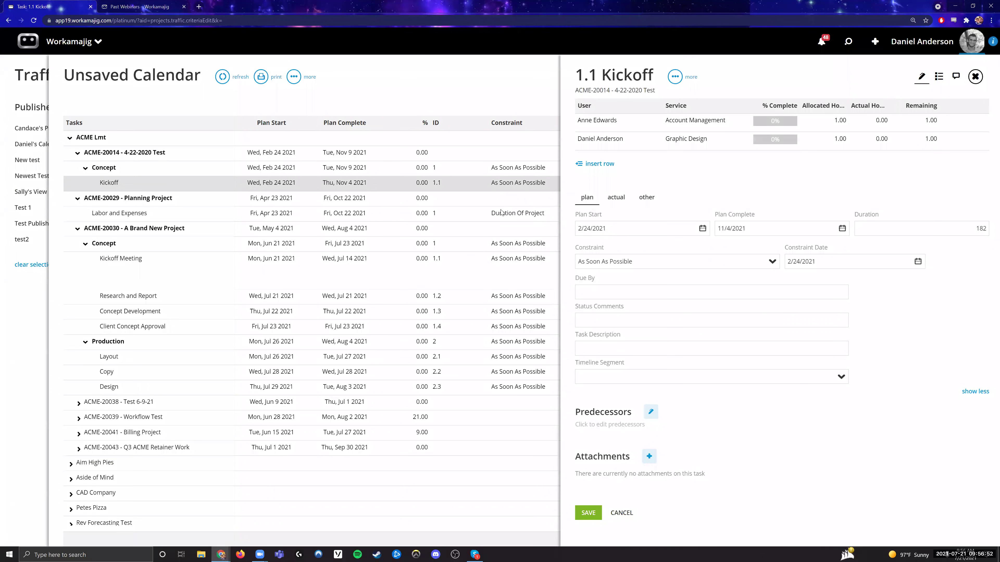
key(Escape)
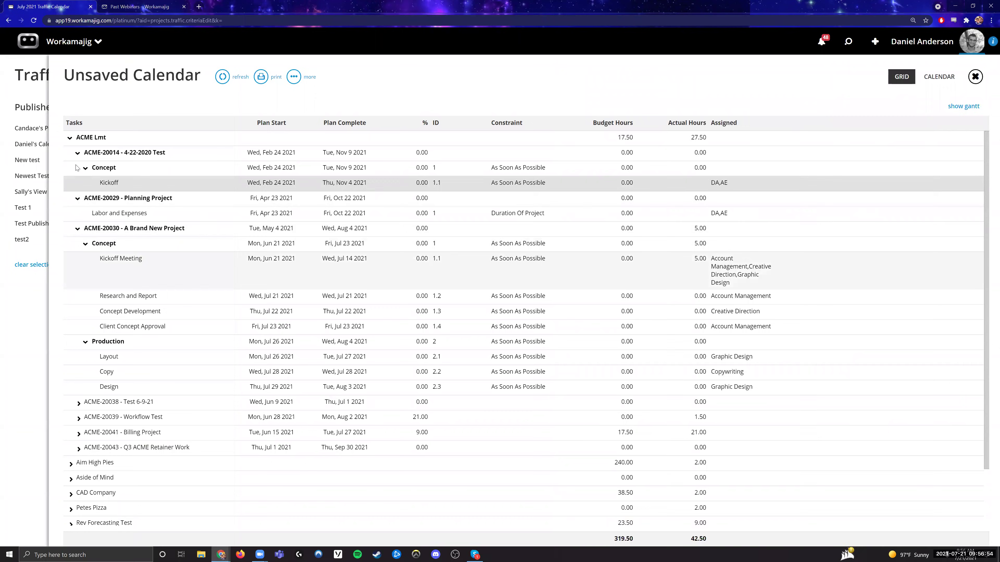
Look through the grid's additional options and the available print report formats
click(70, 138)
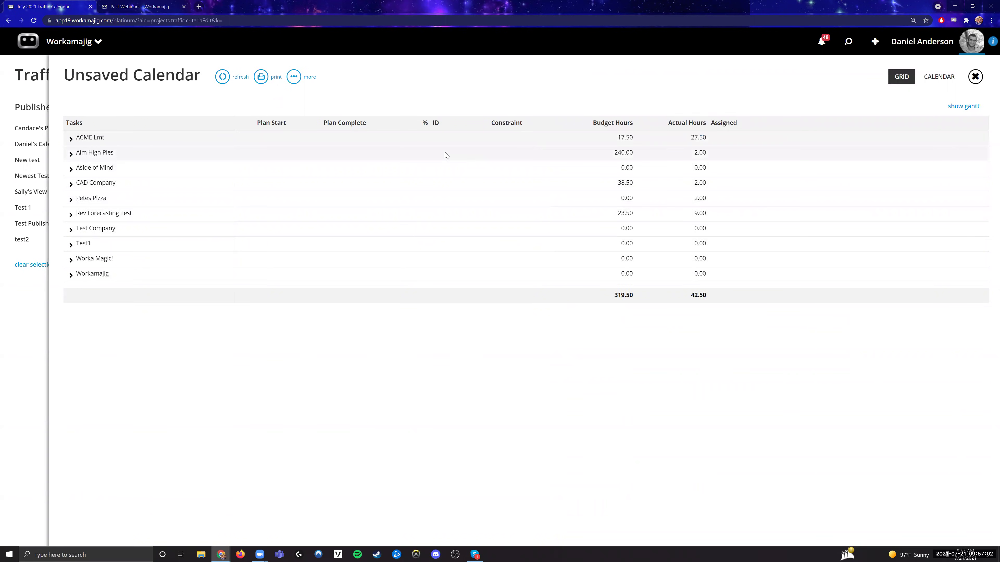
click(304, 80)
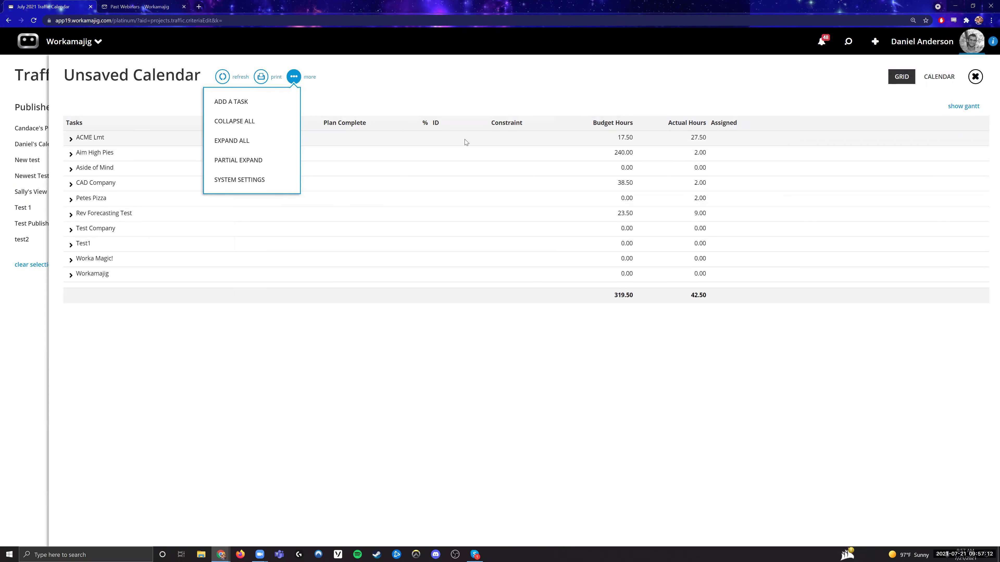
click(258, 188)
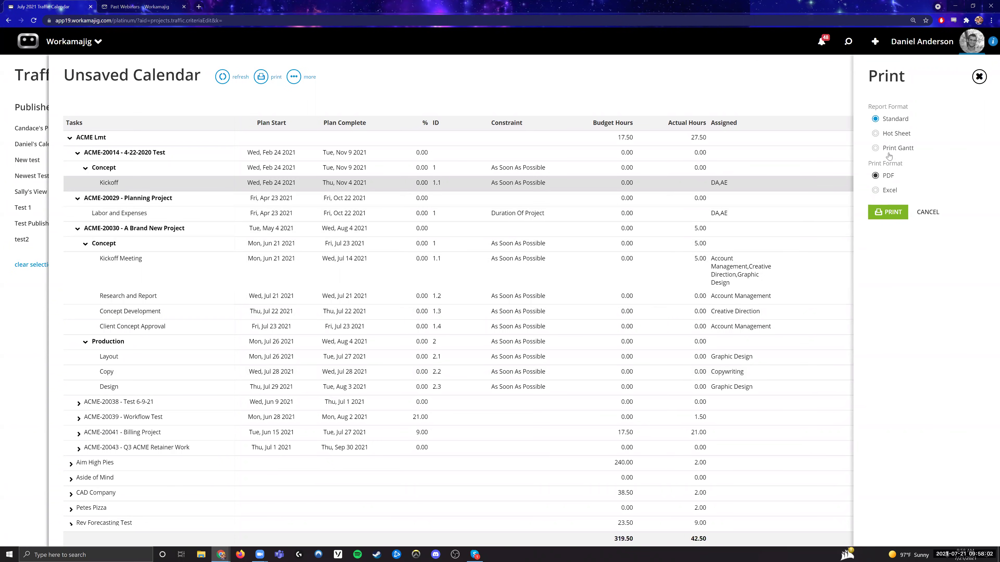
click(979, 77)
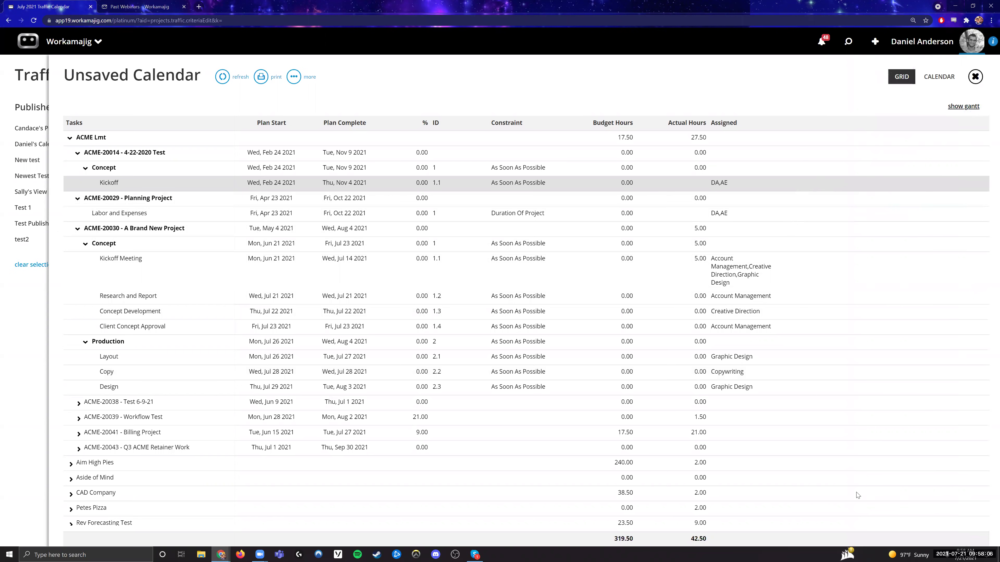
Examine the project timelines around July and August 2021 on the Gantt chart, and look at the print options
mouse_move(913, 530)
mouse_down()
mouse_move(891, 532)
mouse_move(908, 527)
mouse_up()
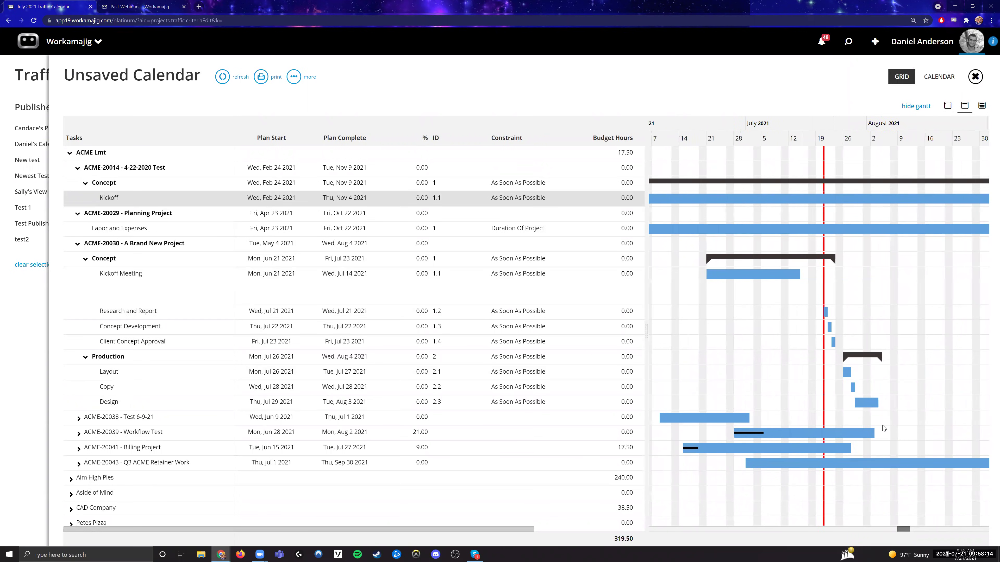
drag(882, 427, 855, 385)
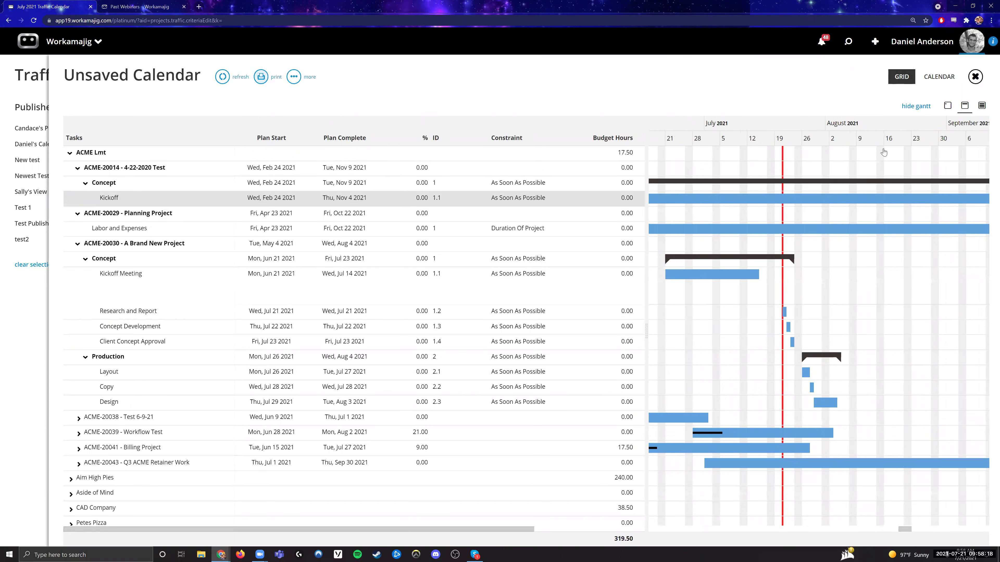
click(261, 76)
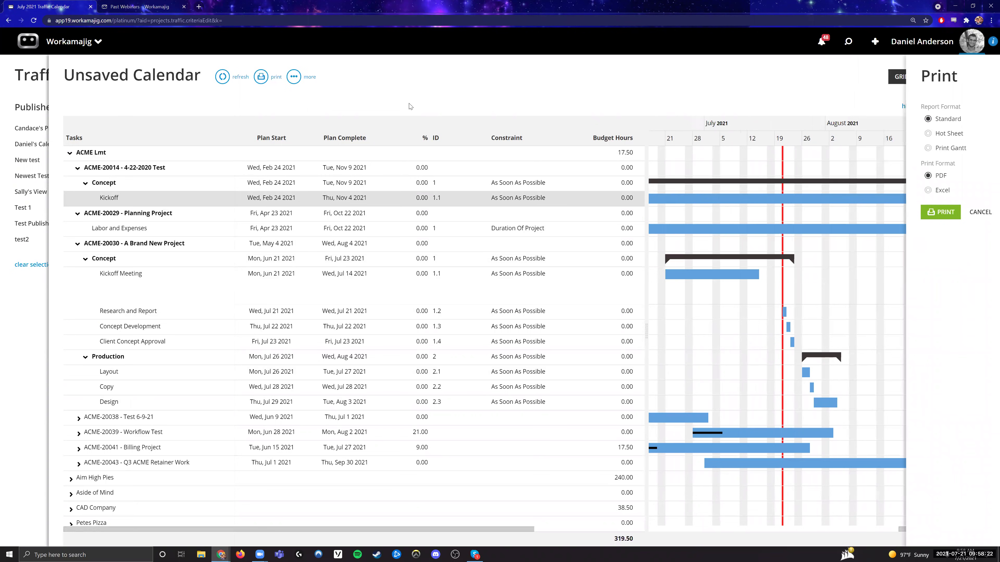
click(405, 94)
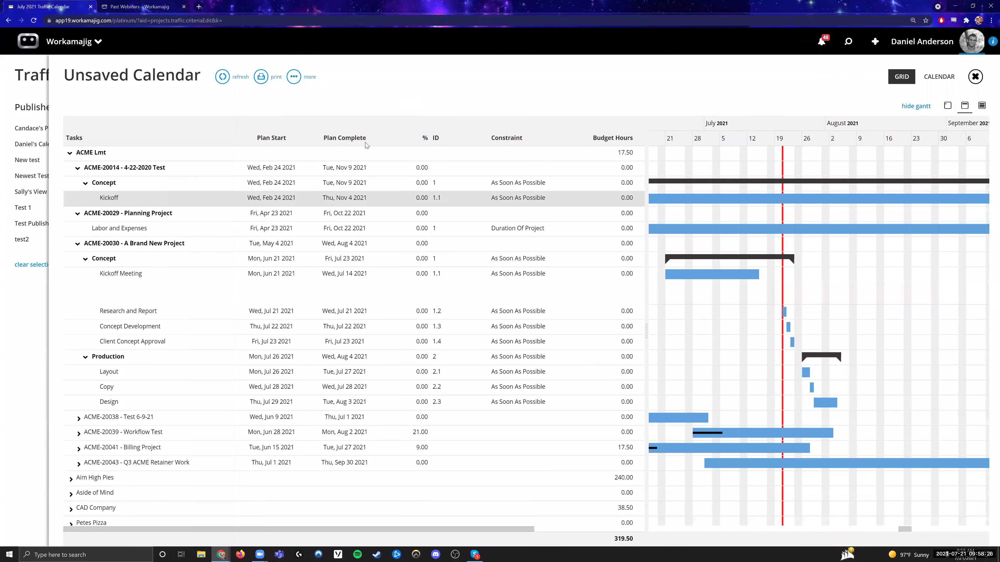
click(156, 144)
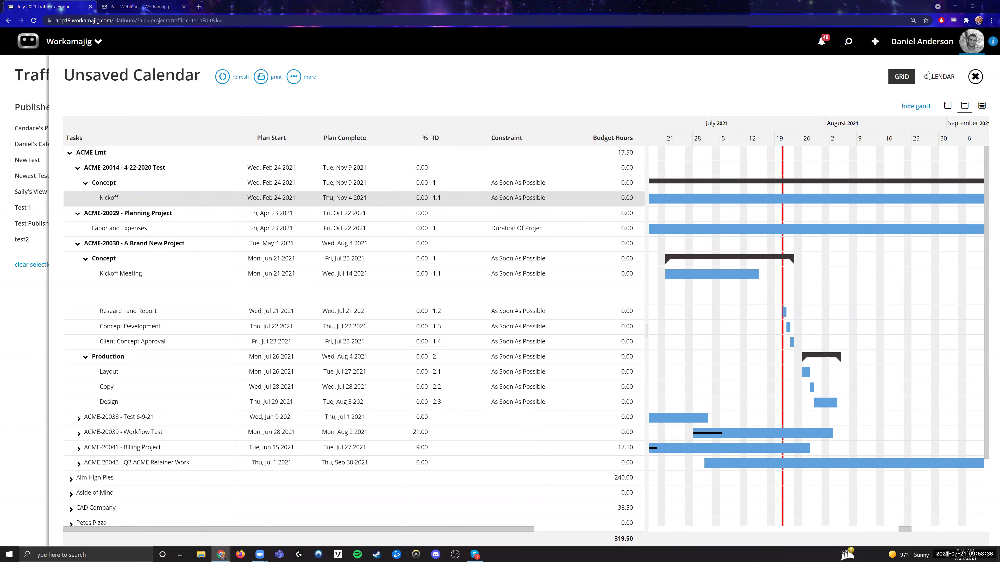
Switch to the calendar view, include summary tasks in its company default settings, and turn off showing end dates only
click(938, 76)
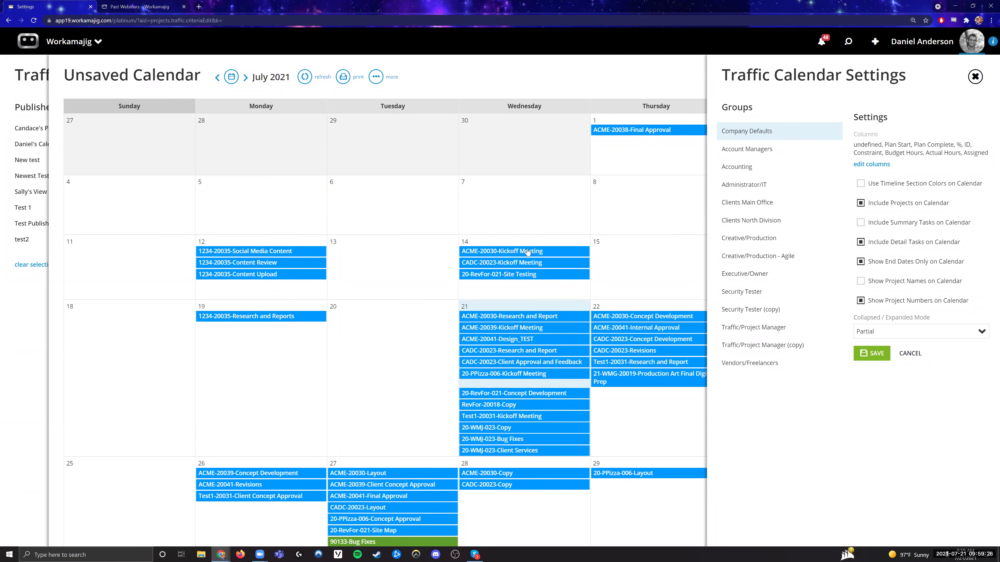
click(883, 268)
click(878, 225)
click(871, 354)
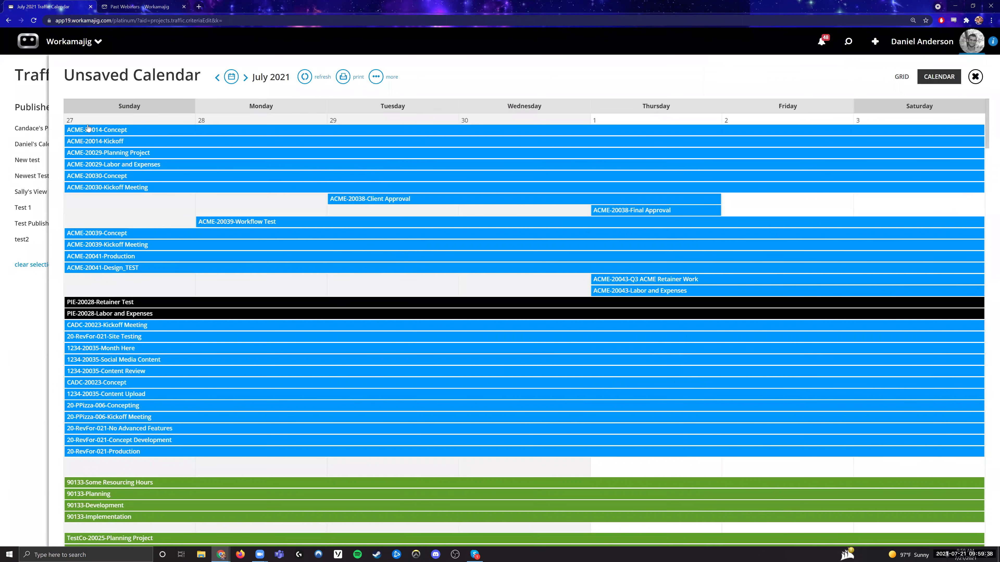
Restore the company default calendar settings to exclude summary tasks and show end dates only
click(376, 76)
click(345, 179)
click(376, 77)
click(346, 180)
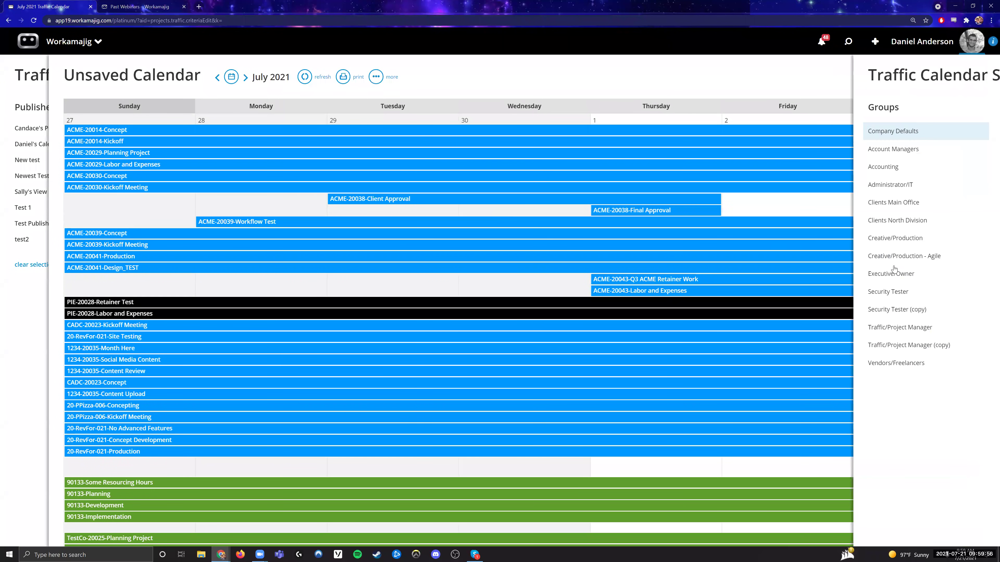
click(889, 223)
click(870, 354)
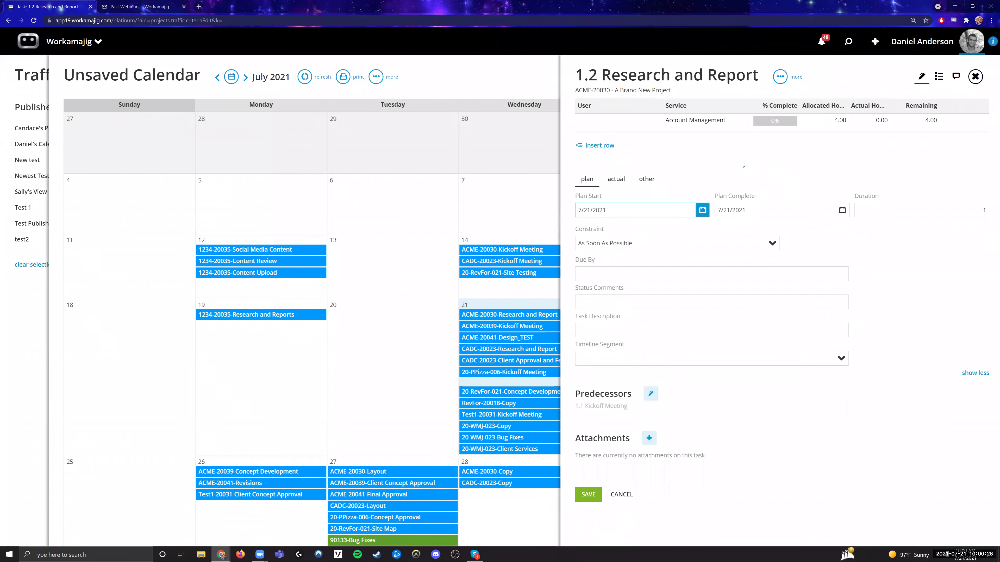
Look at the details of ACME-20030's Research and Report task and the Traffic Calendar settings, and close both
click(975, 76)
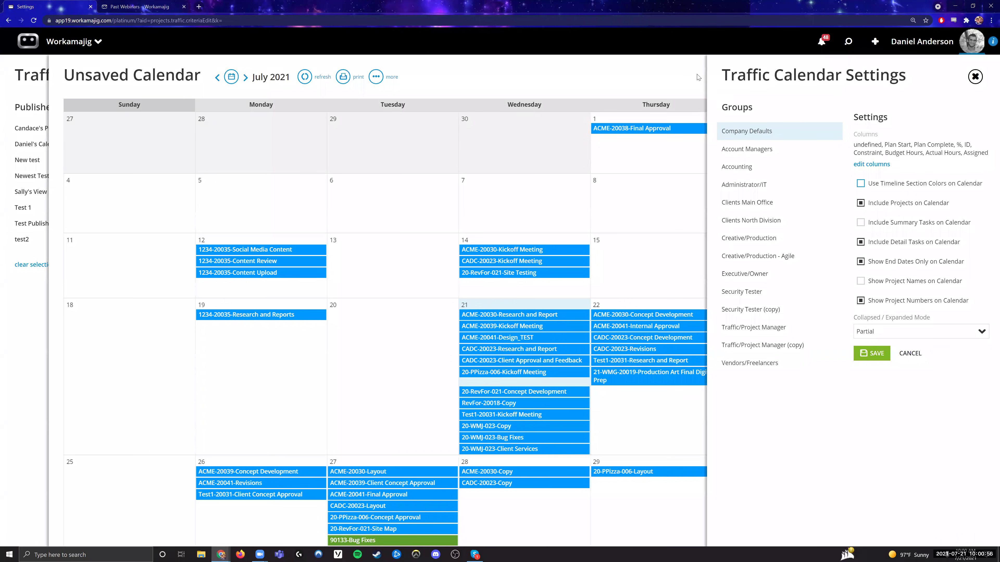
key(Escape)
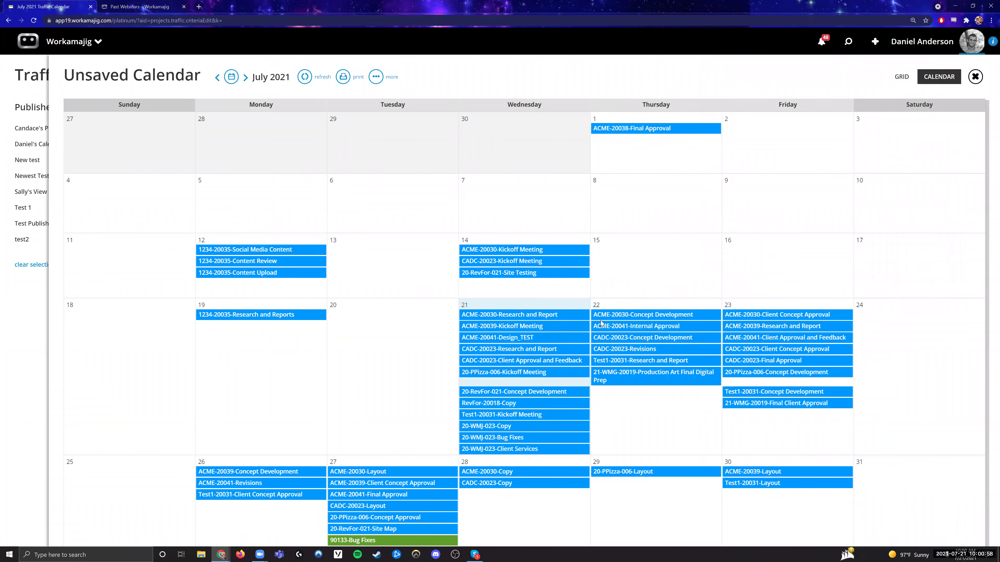
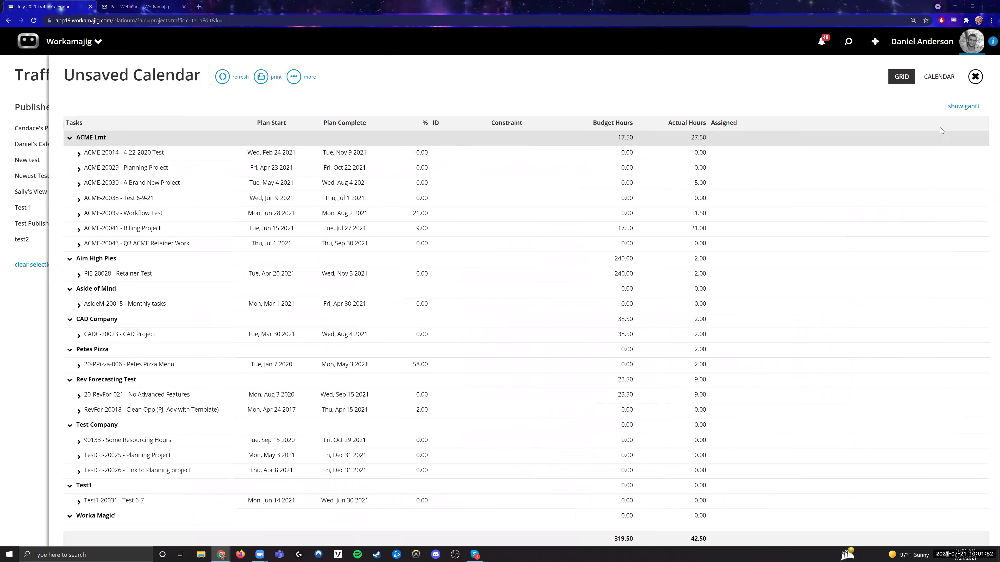
Show the Gantt chart beside the project grid, widen it up to the Plan Complete column, and bring June 2021 into view
click(963, 106)
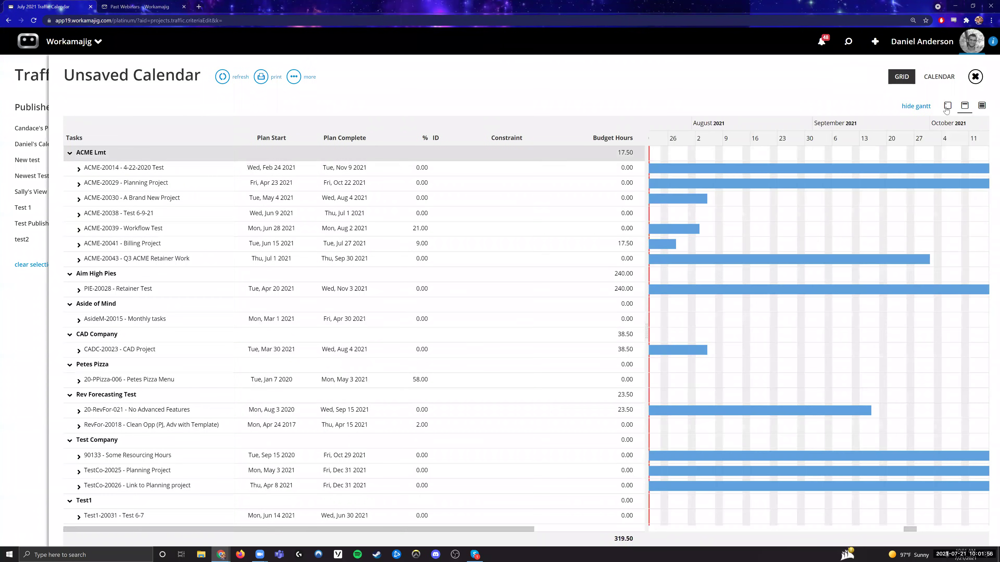
drag(646, 331, 387, 327)
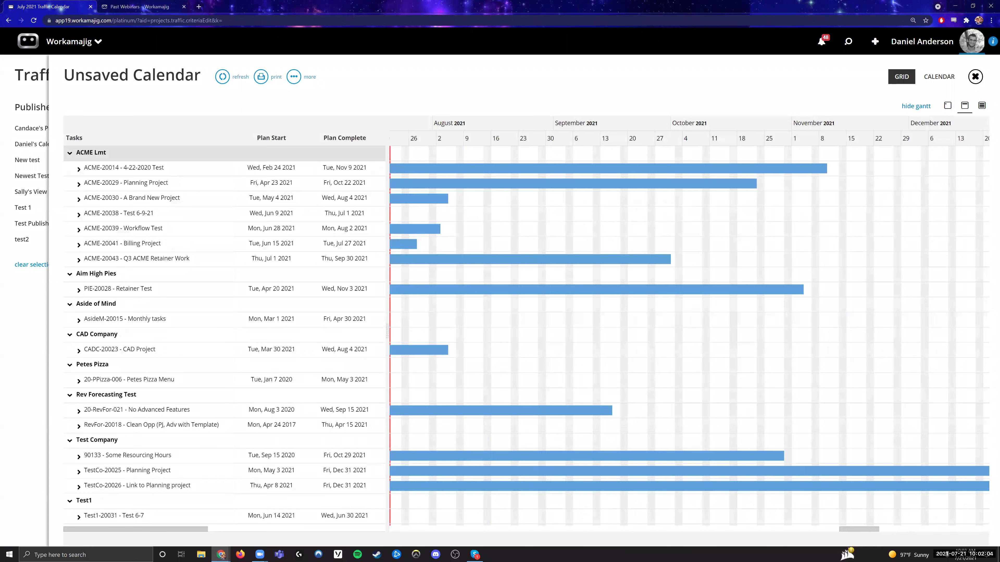
scroll(690, 335, left, 5)
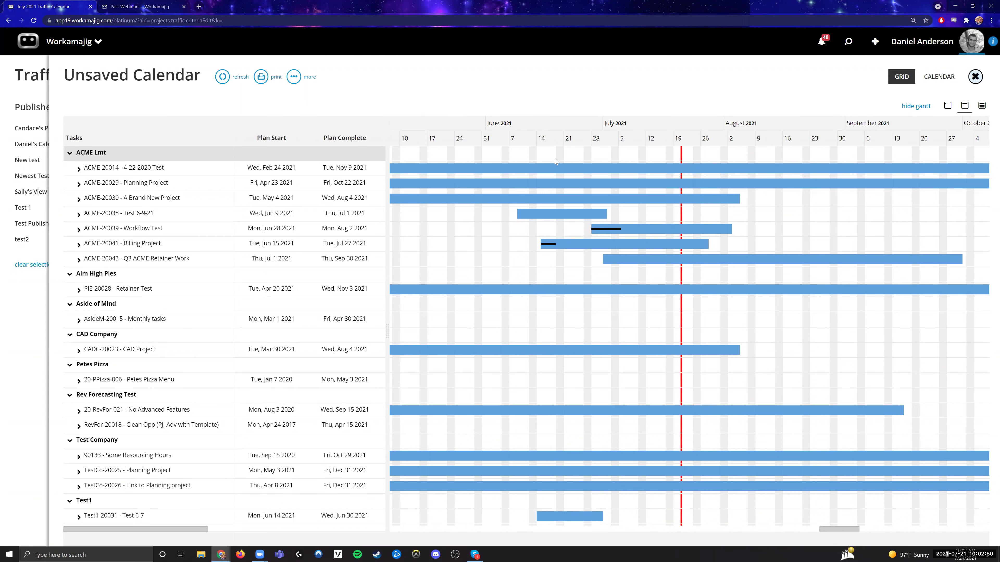
Return to the Traffic Calendar search criteria and look over the task date and grouping options
key(Escape)
click(235, 251)
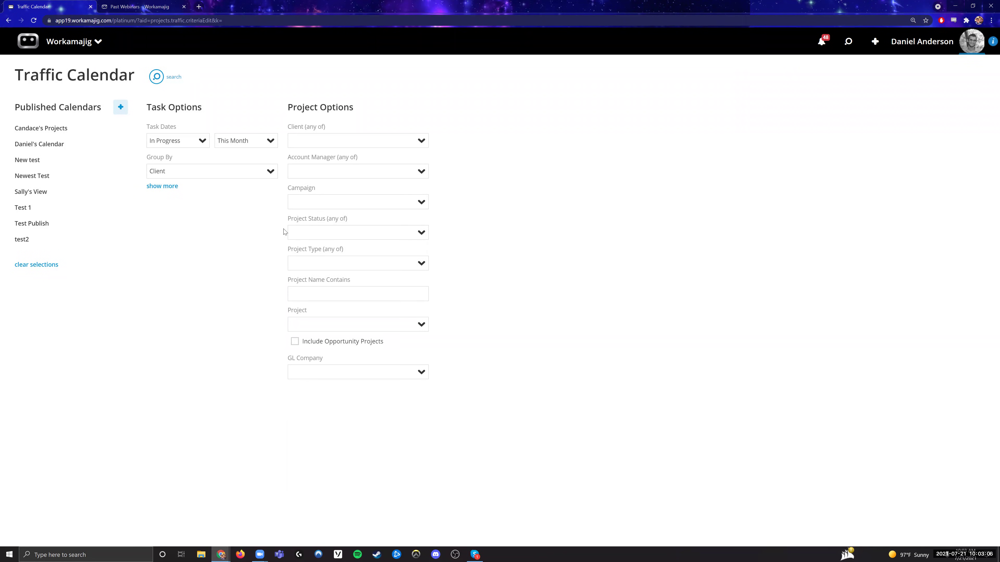
click(199, 141)
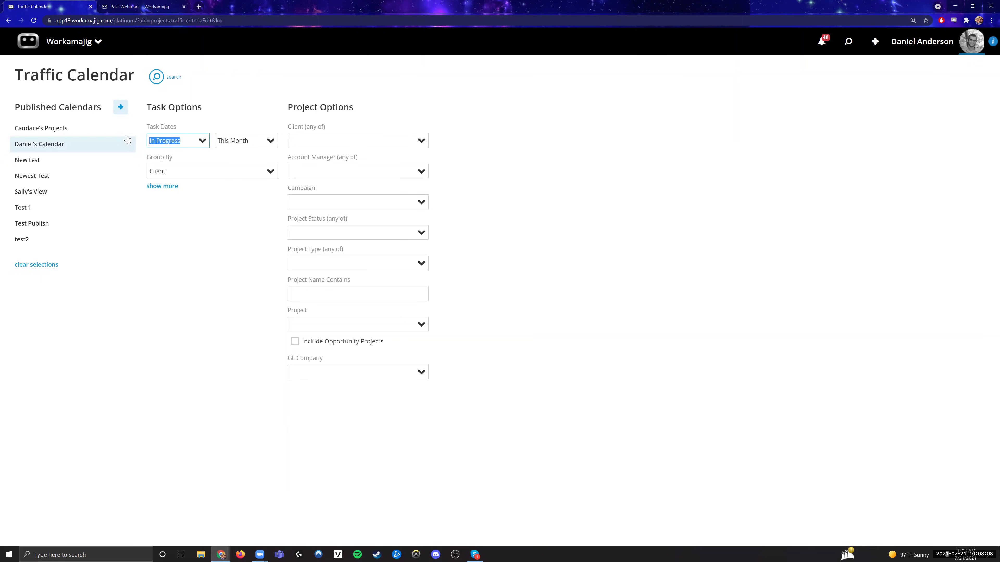
click(251, 140)
click(203, 172)
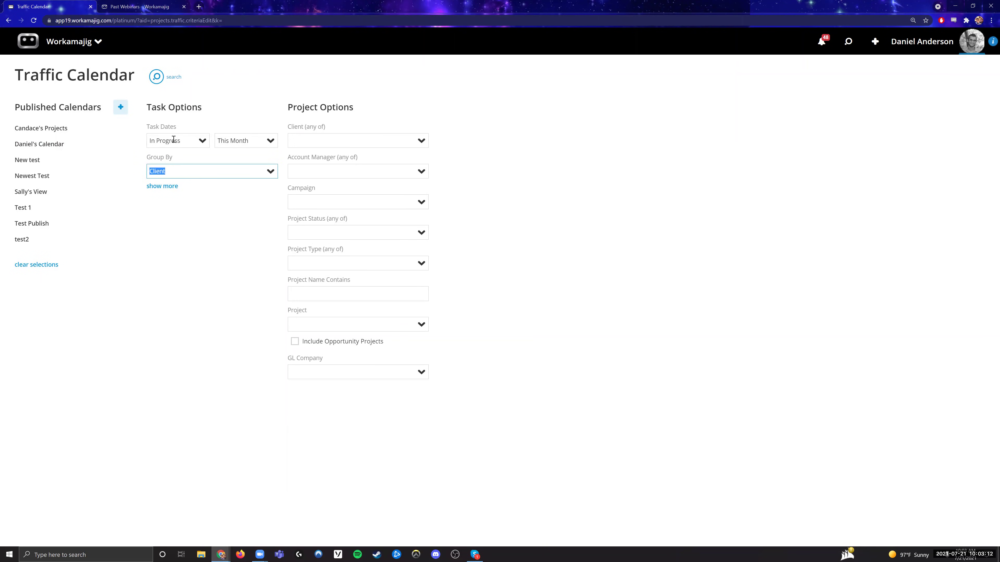
click(201, 140)
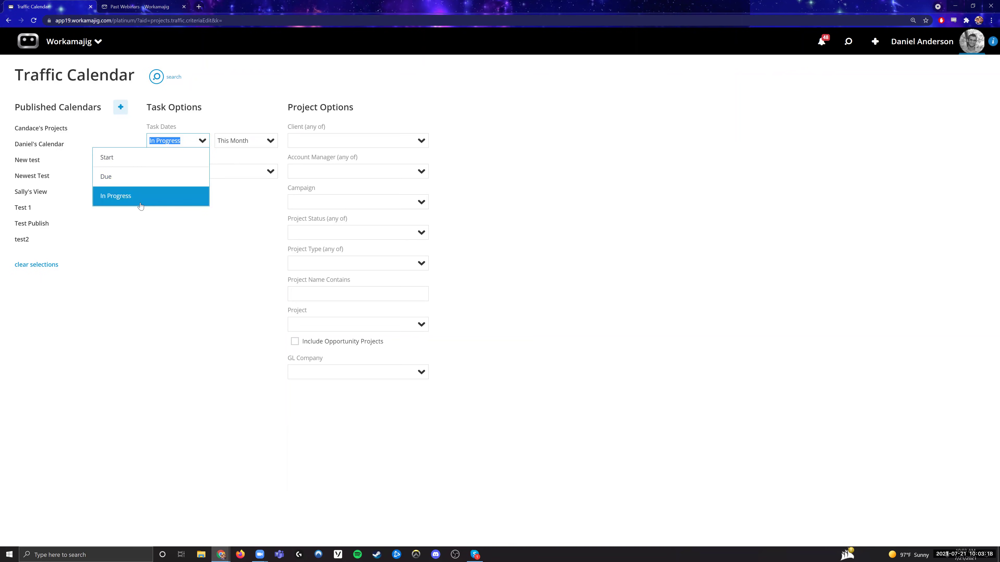
click(237, 236)
Try a custom date range for the task dates, and set the period back to This Month
click(264, 141)
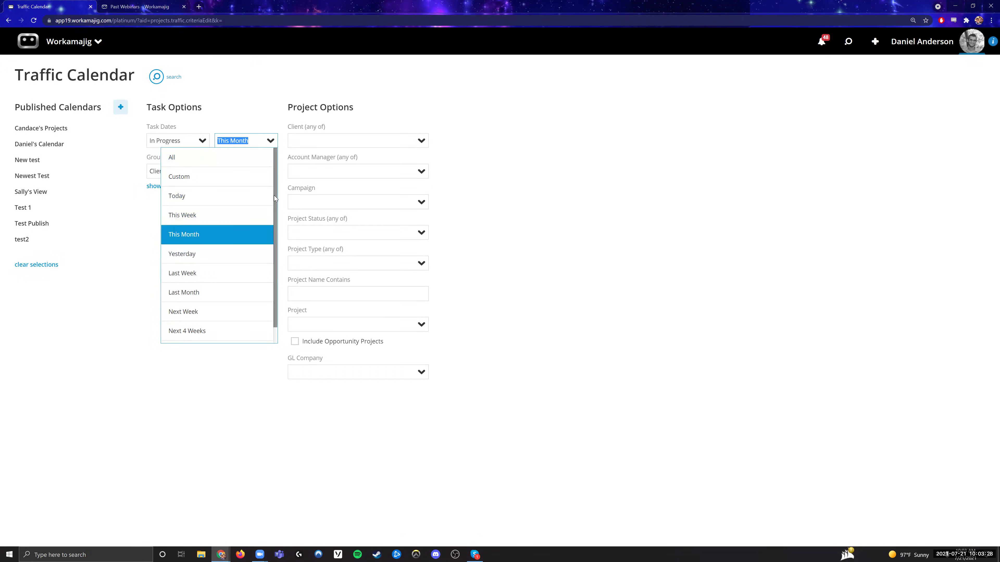
click(189, 176)
click(169, 160)
click(241, 161)
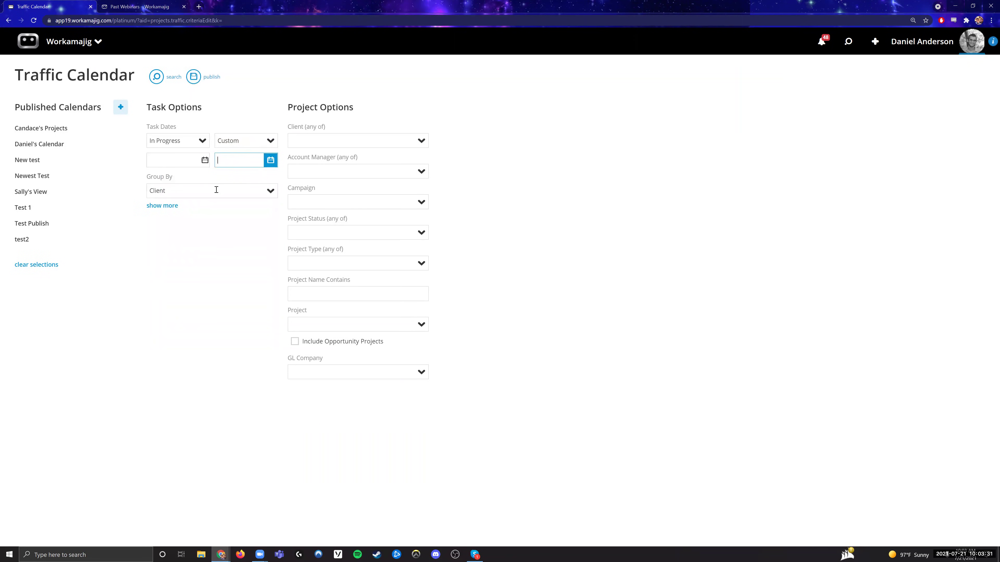
click(250, 137)
text(this)
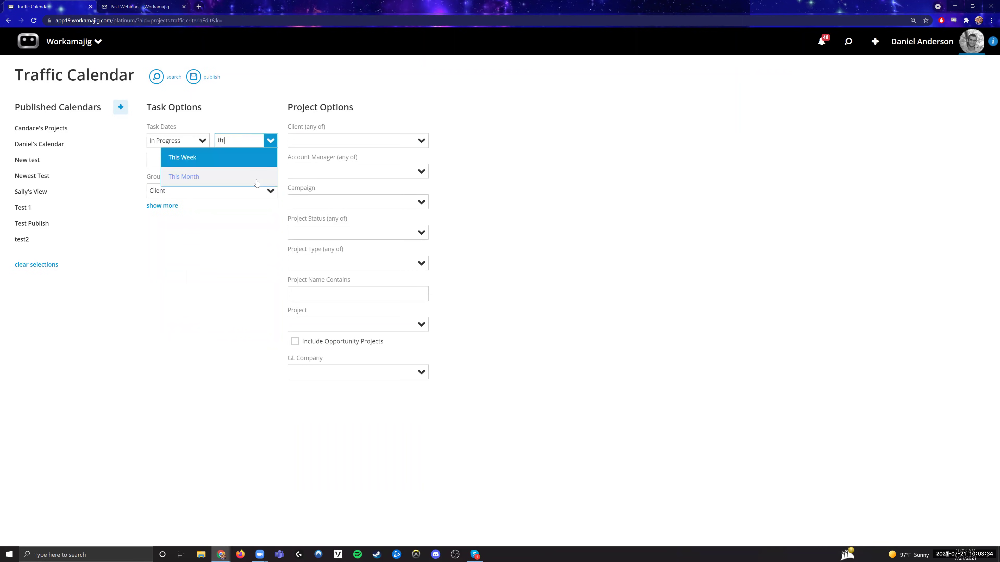
click(266, 181)
click(233, 264)
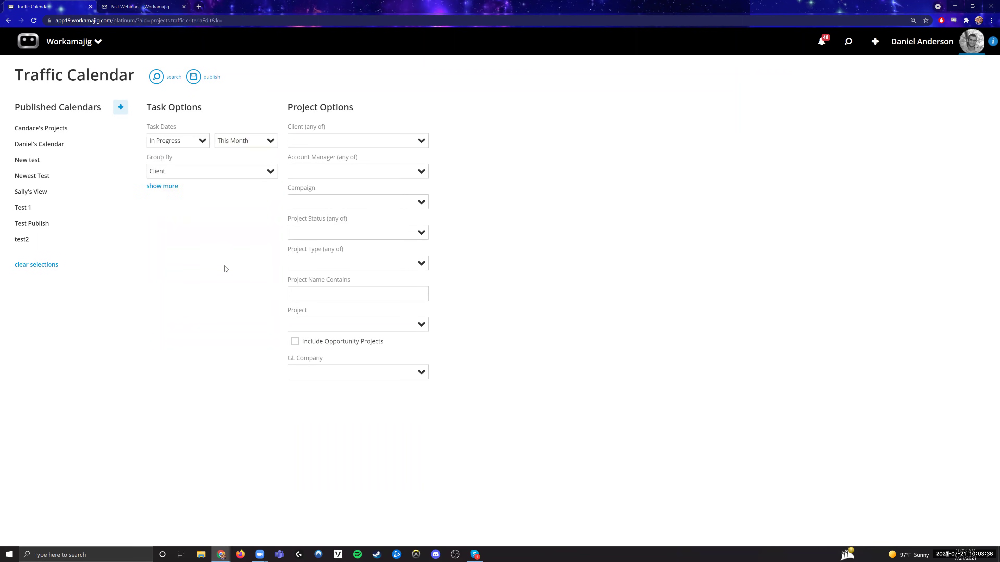
Expand the Traffic Calendar search criteria and look over the additional task options, account manager, project status and project type filters
click(171, 187)
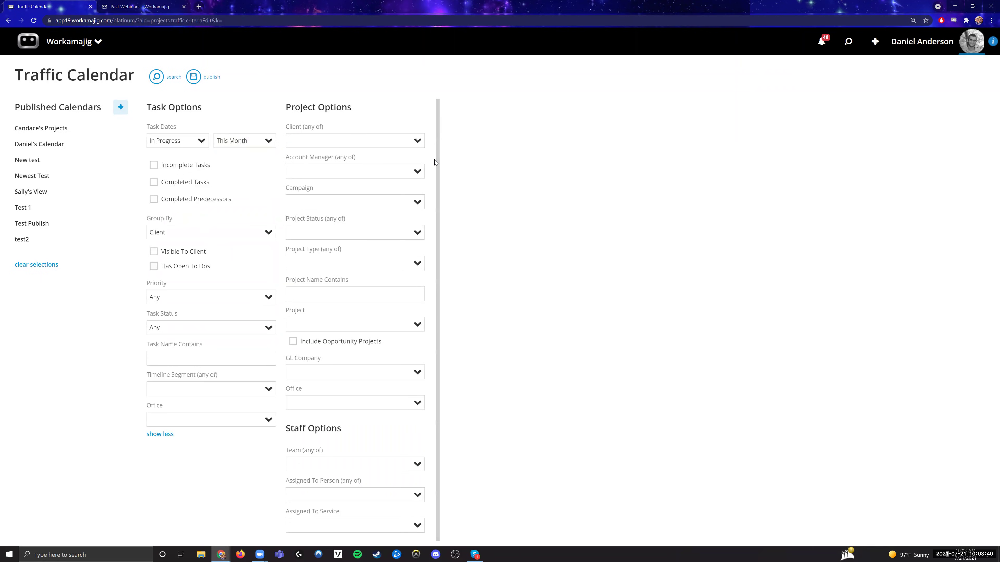
mouse_move(438, 157)
mouse_down()
mouse_move(440, 182)
mouse_move(433, 168)
mouse_up()
click(325, 172)
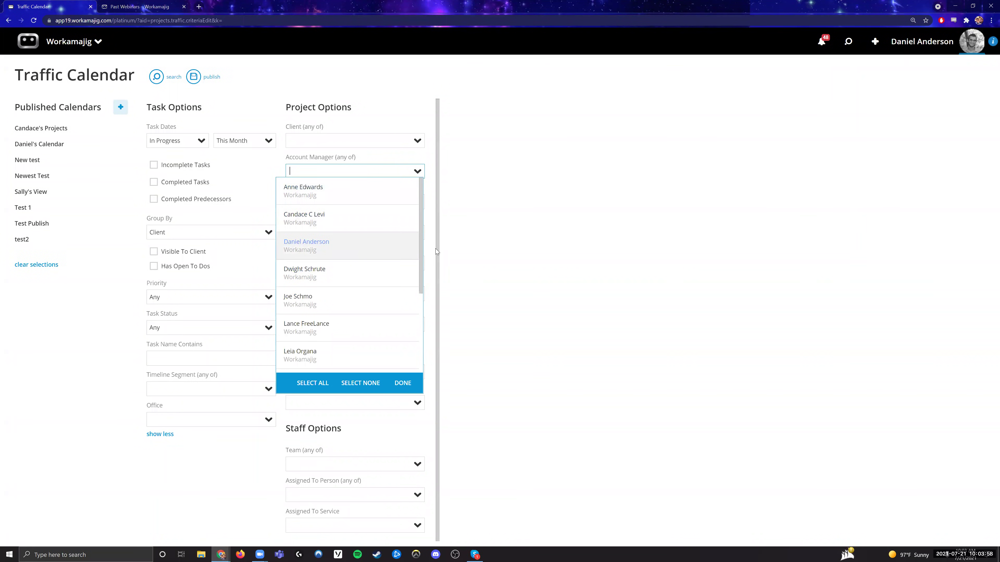
click(520, 235)
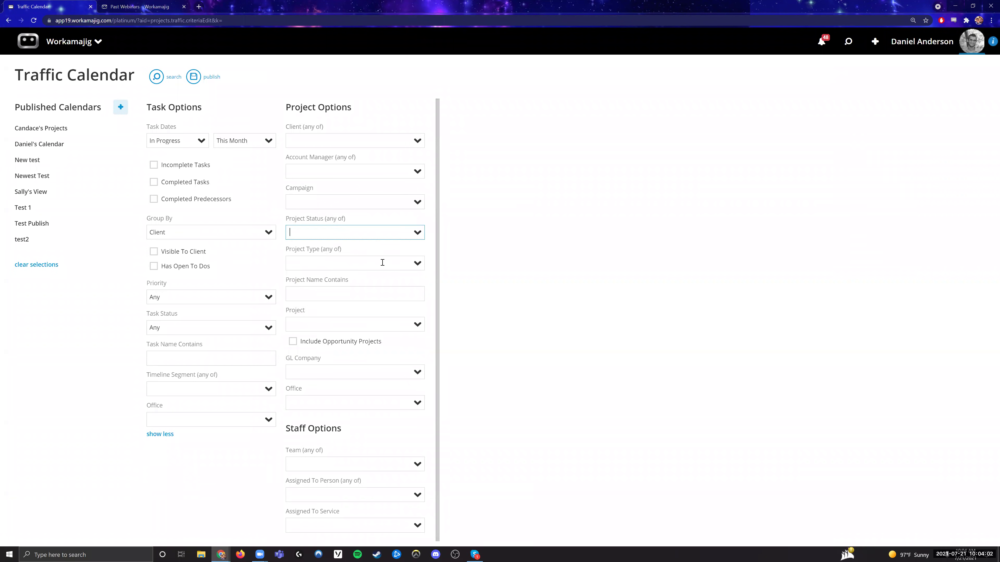
click(335, 261)
click(361, 259)
scroll(330, 428, down, 1)
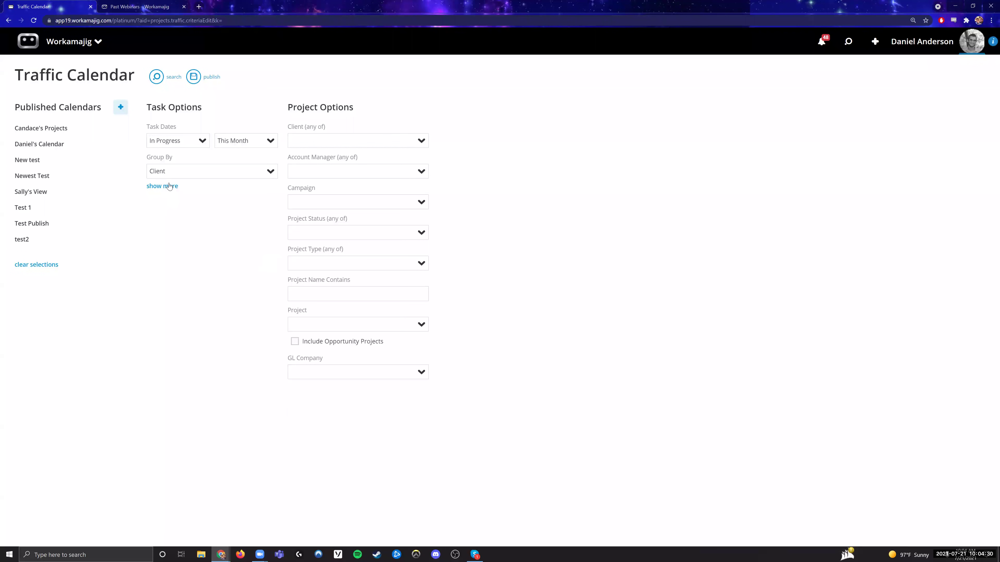
Show the full search criteria and filter the Traffic Calendar by the first three account managers in the list
click(207, 186)
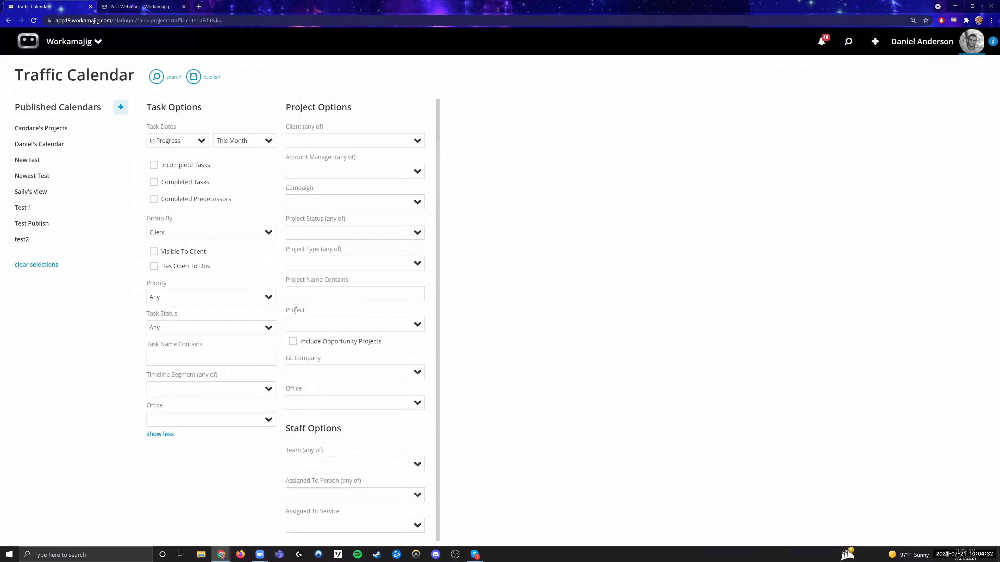
click(418, 172)
click(345, 191)
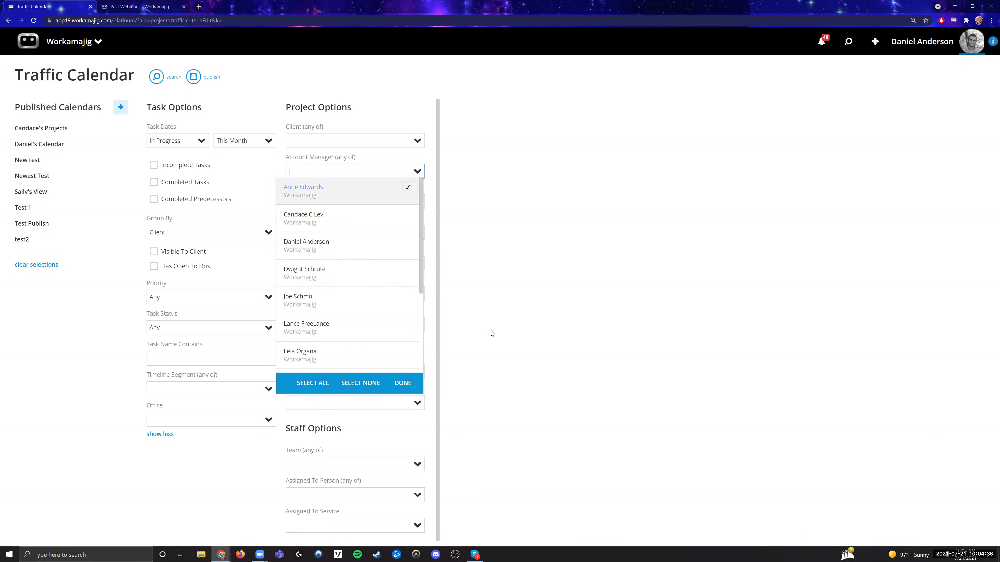
click(345, 218)
click(345, 246)
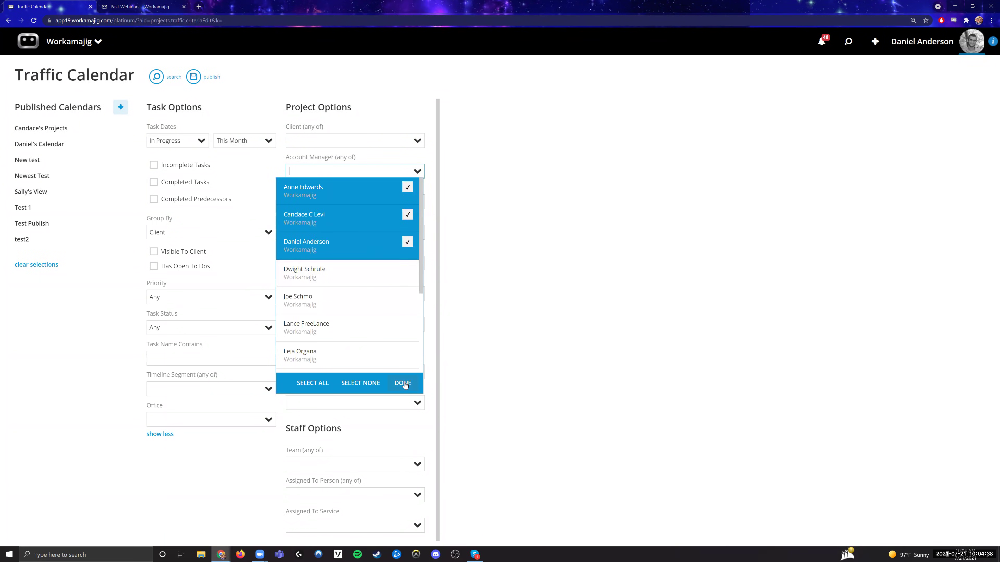
click(369, 169)
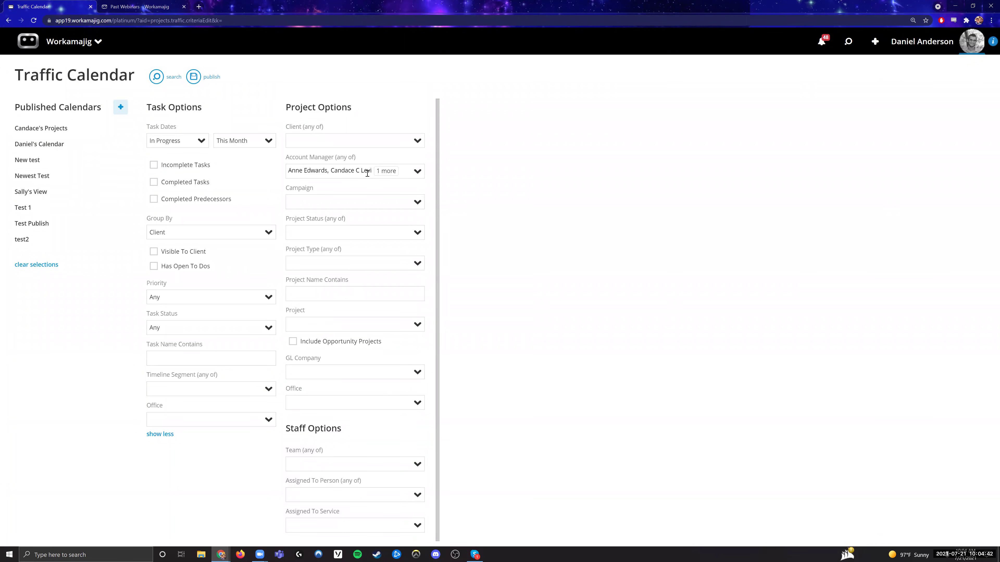
Open the first published calendar, add the first listed account manager to its filter, and update the published calendar
click(47, 144)
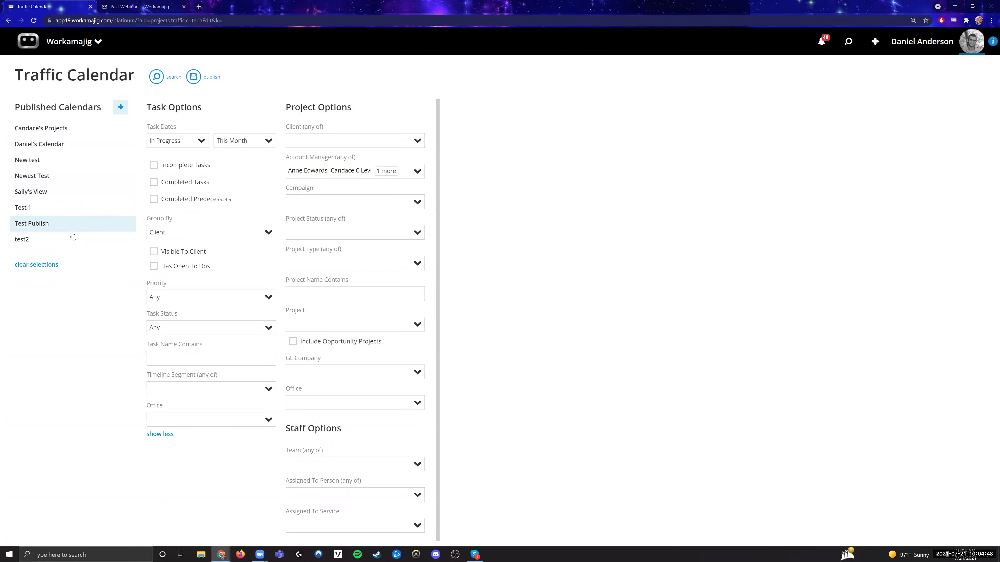
click(63, 134)
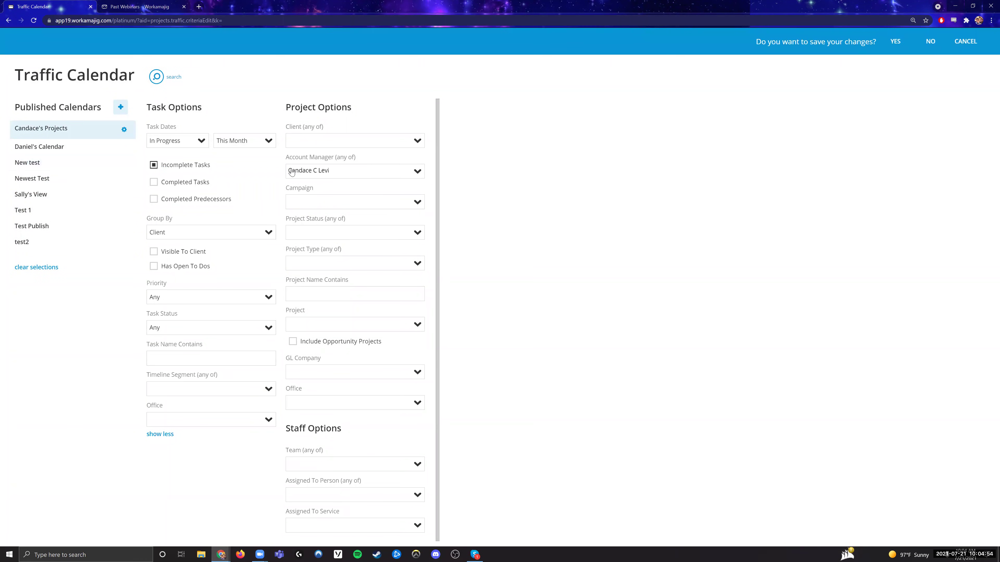
click(315, 169)
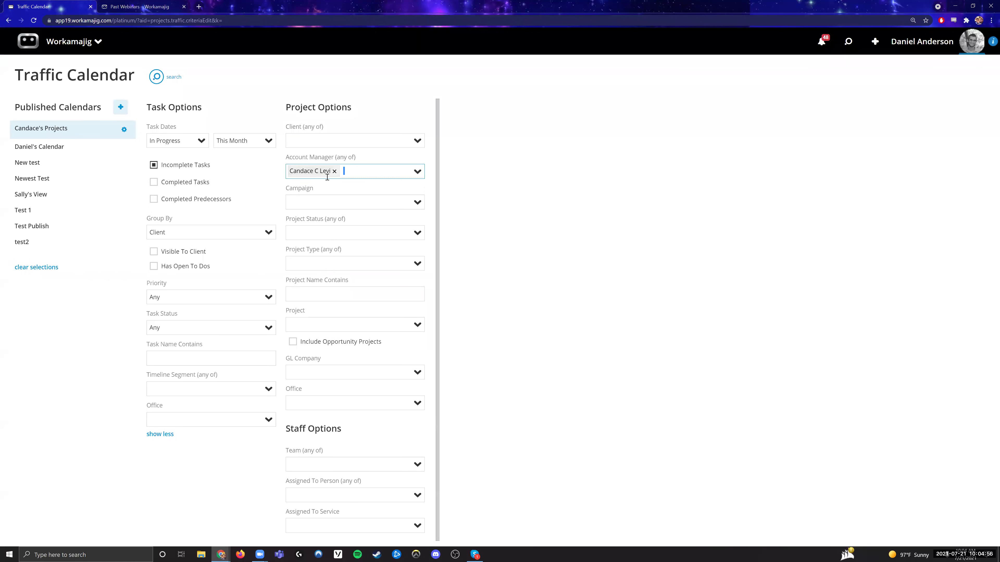
click(185, 101)
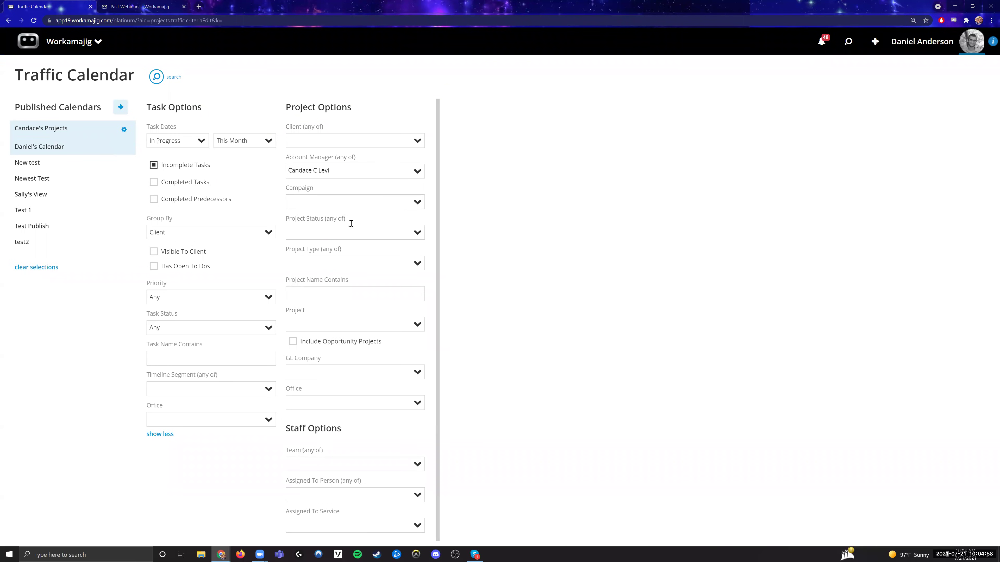
click(409, 176)
click(405, 193)
click(406, 383)
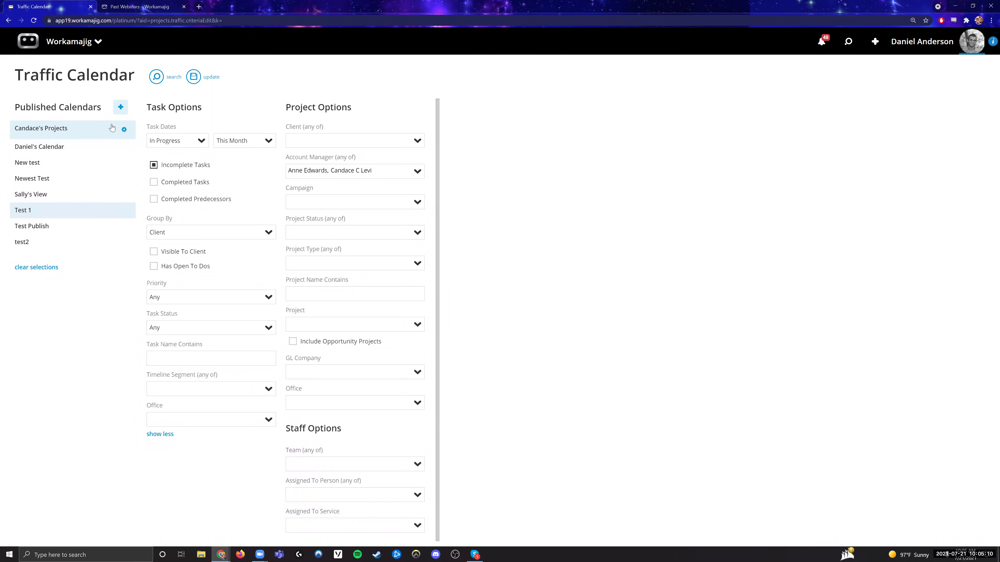
click(193, 76)
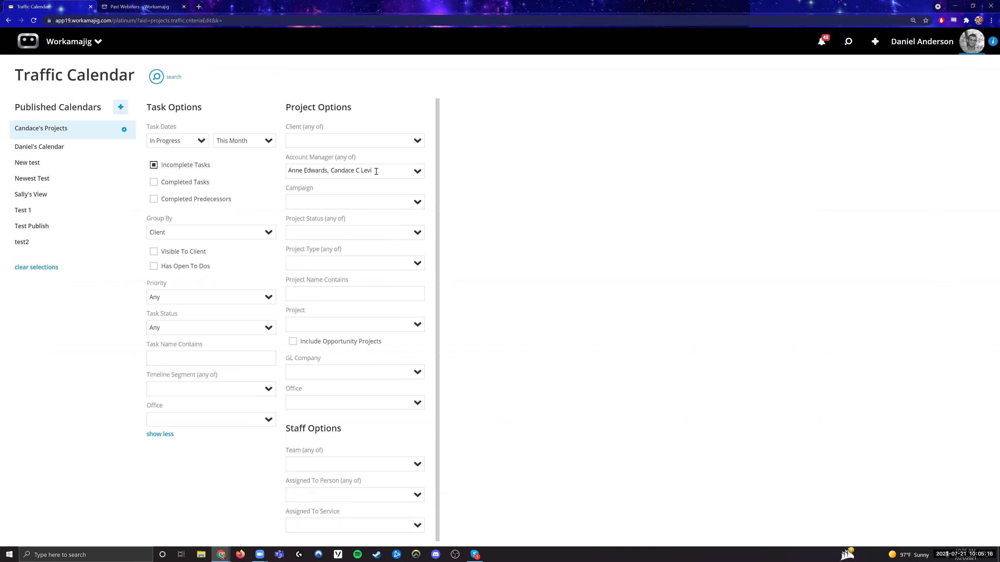
Open the New test published calendar, look over the options for publishing a new calendar, and leave without publishing
click(82, 161)
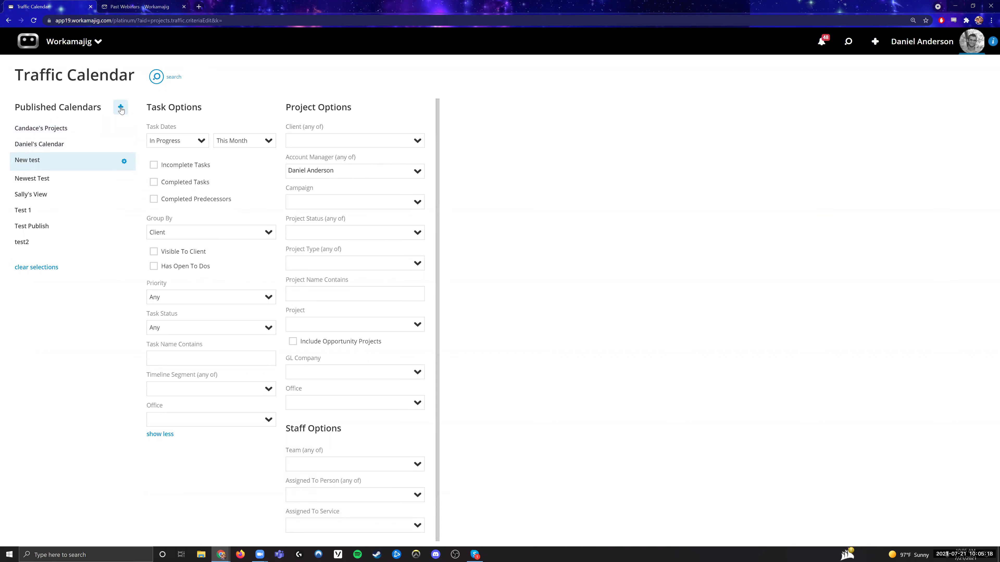
click(121, 108)
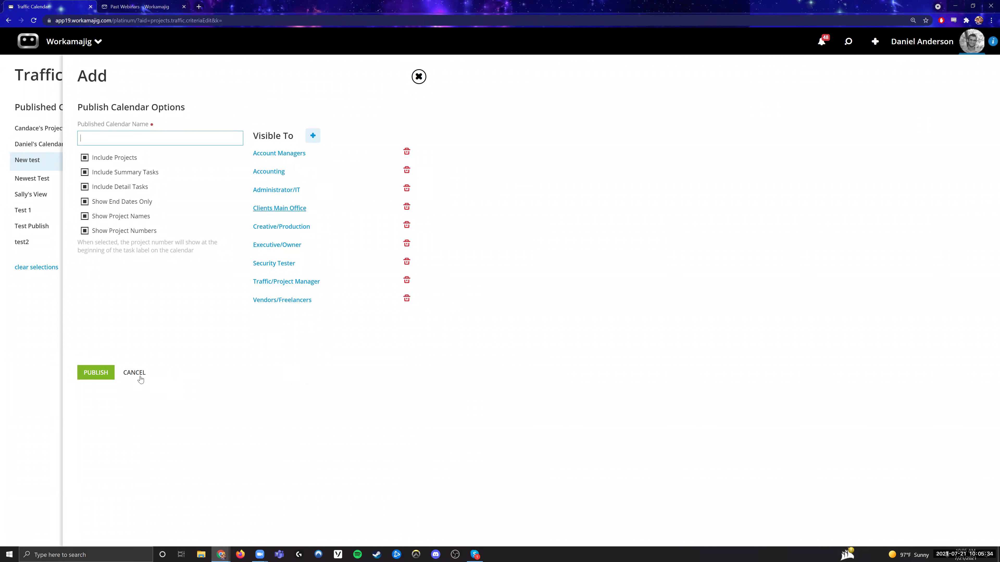
click(63, 182)
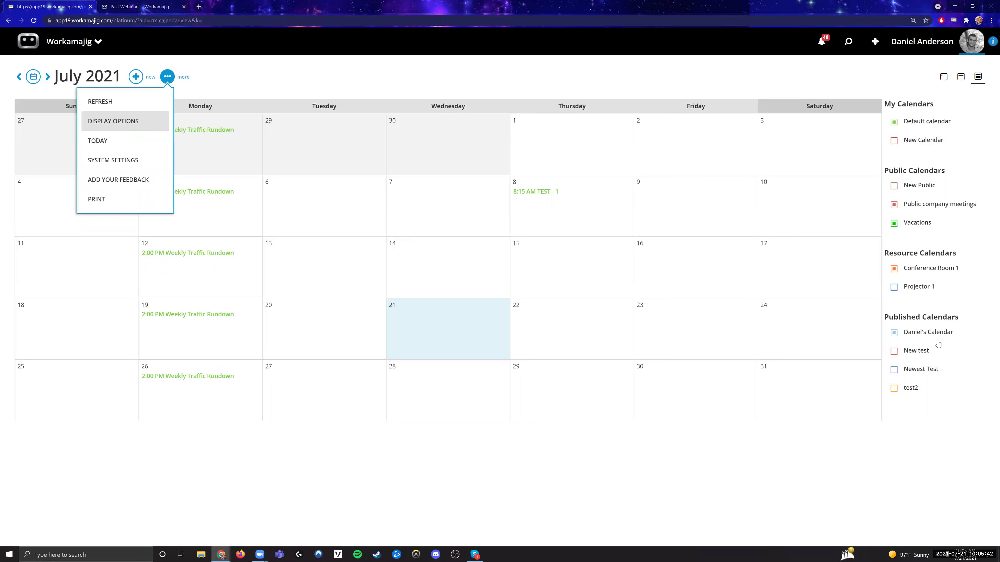
Review the July 2021 calendar's display options and the additional calendars that can be added to it, and close both
click(110, 120)
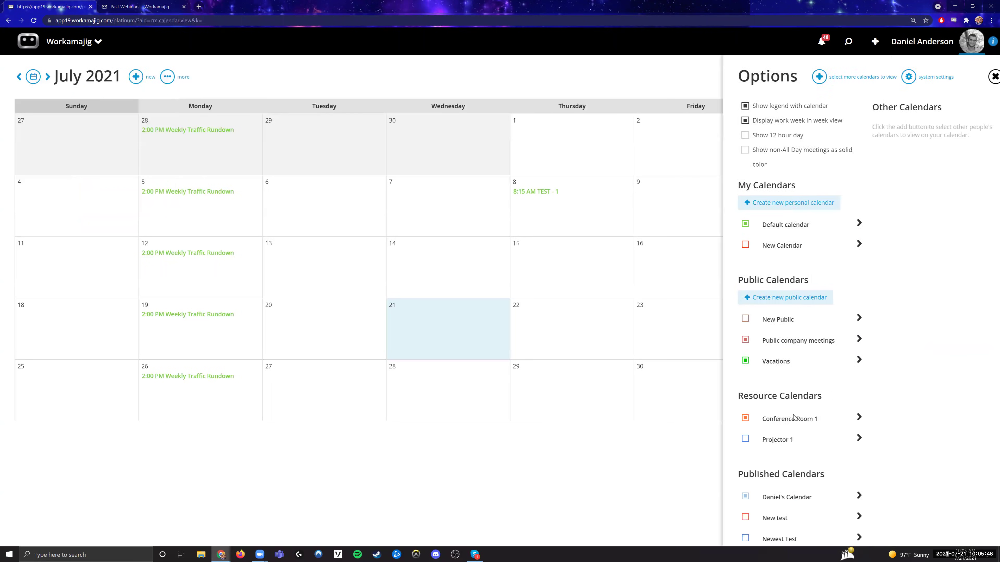
scroll(811, 84, down, 1)
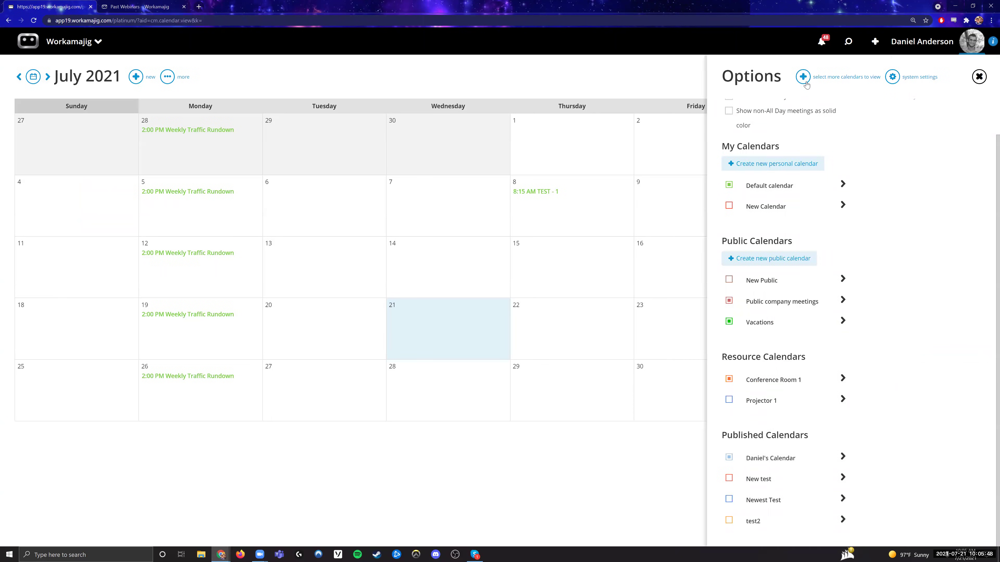
scroll(795, 275, up, 1)
click(803, 76)
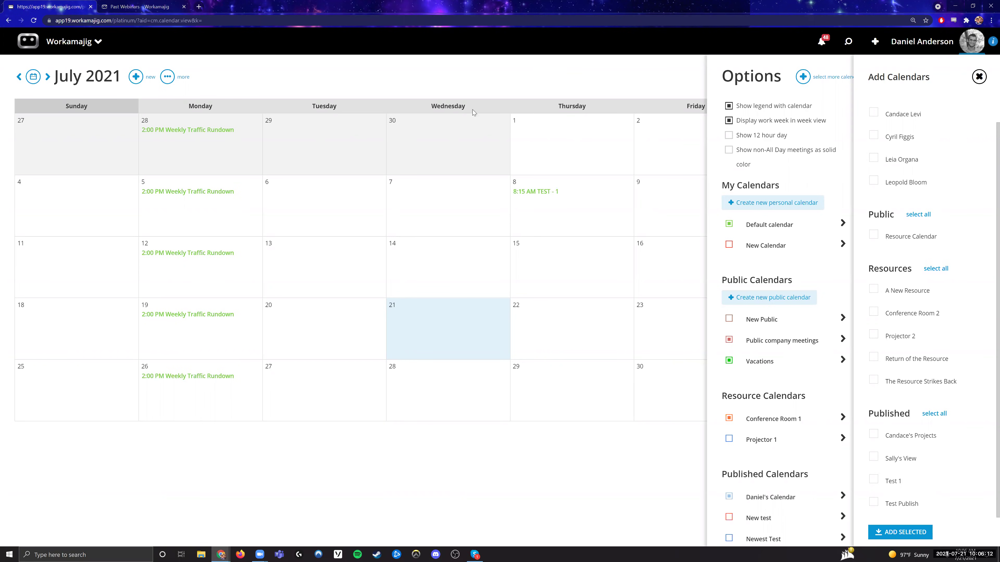
click(507, 199)
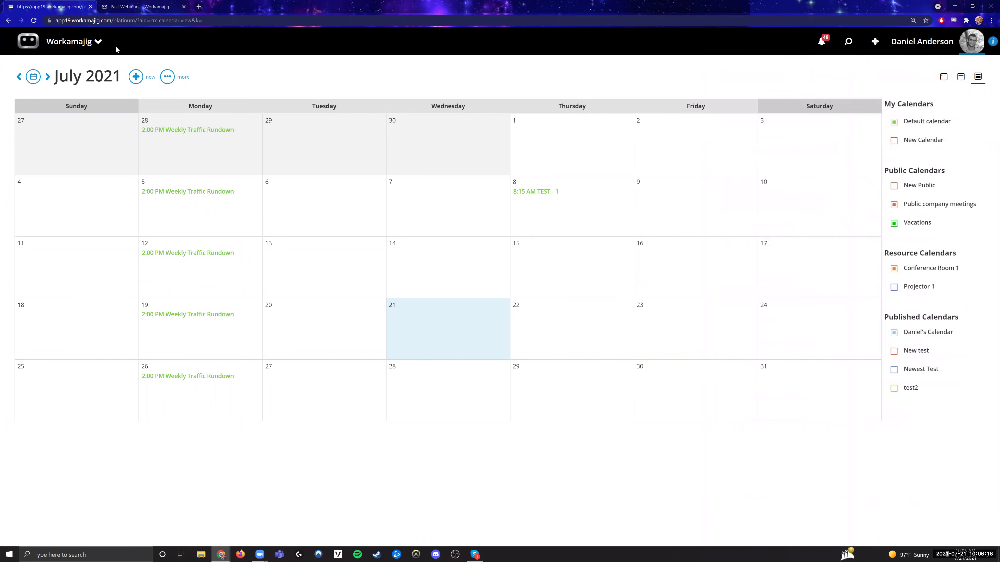
Return to the Traffic Calendar search criteria and look over the task, project and staff options
click(94, 47)
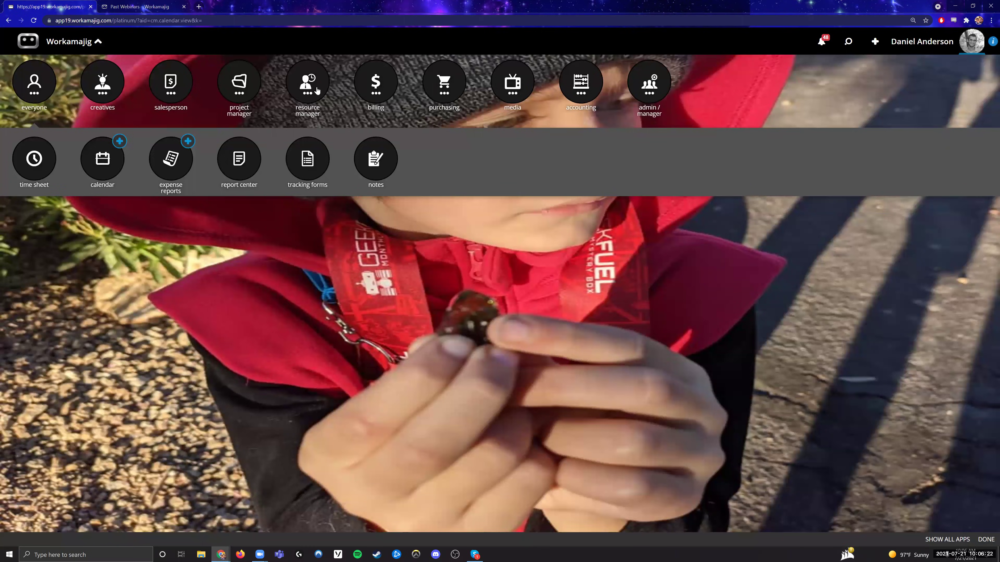
click(313, 92)
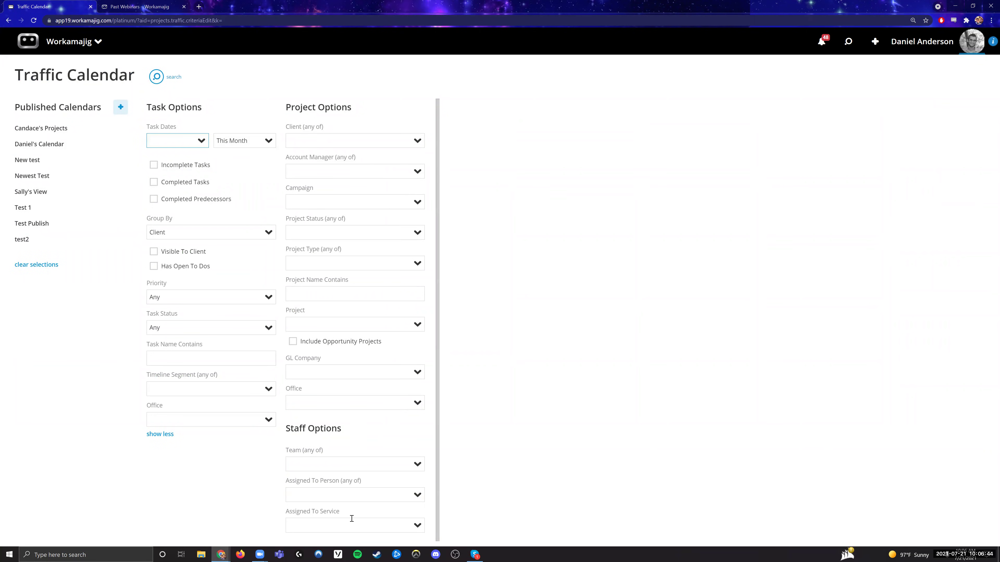
scroll(352, 518, down, 1)
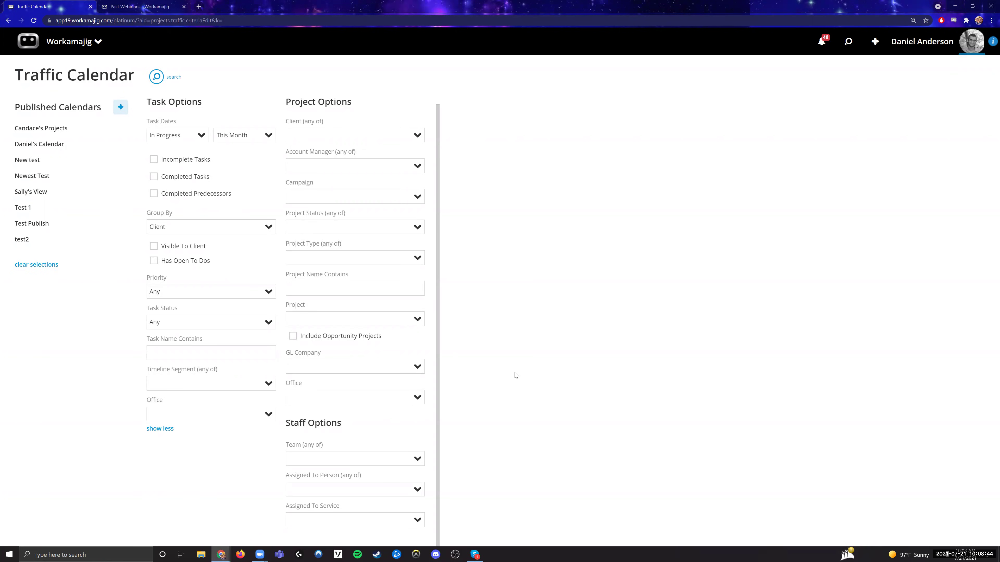
Open assignment management for 7/19/2021 - 7/25/2021, search without any staff filters, and examine the first staff member's assignments
click(85, 48)
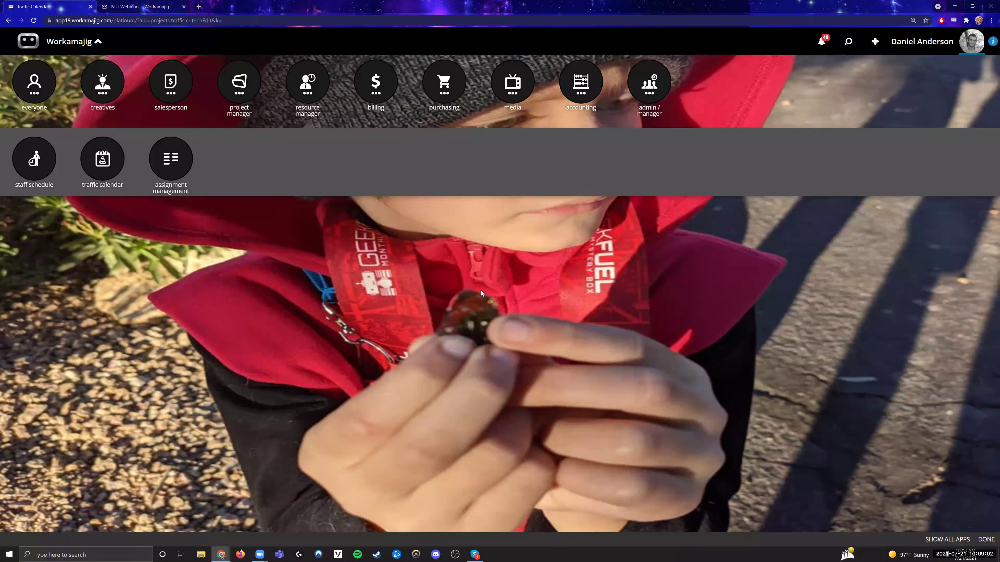
click(472, 281)
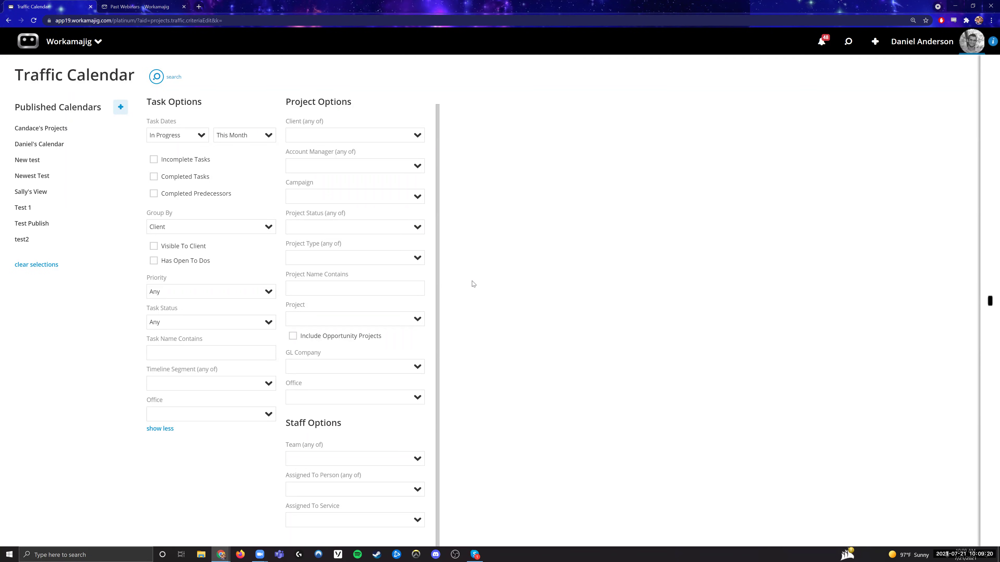
key(alt+Left)
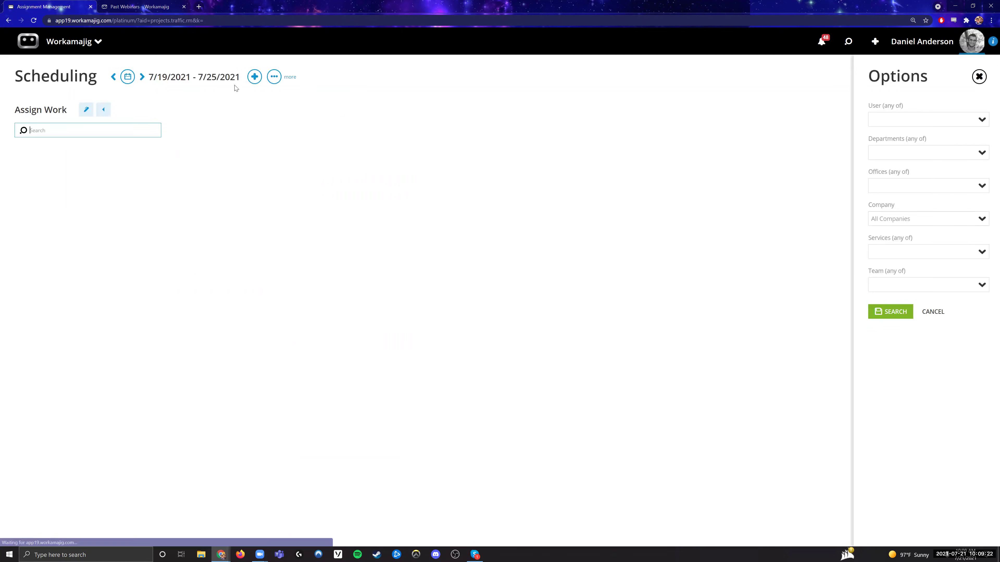
click(883, 312)
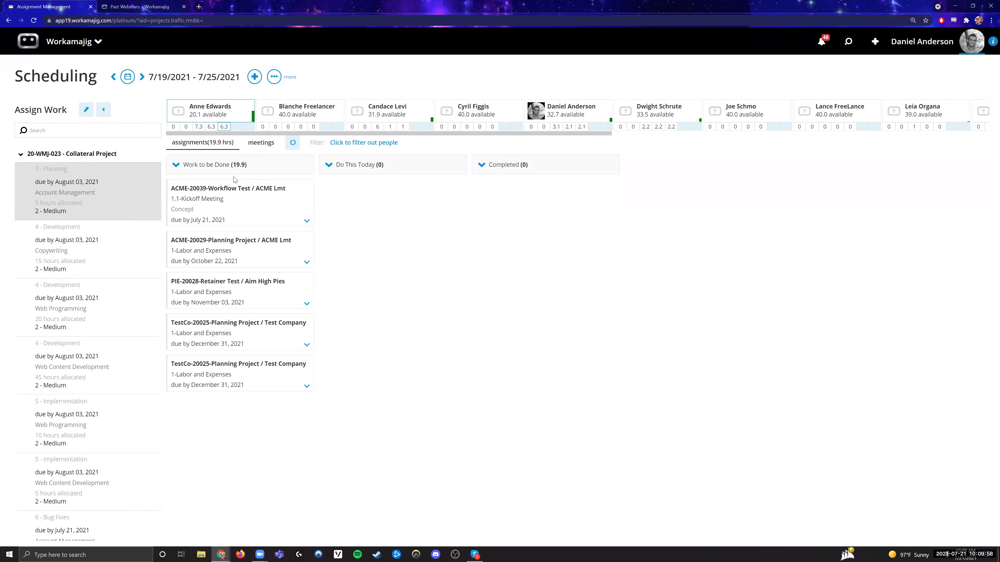
click(225, 292)
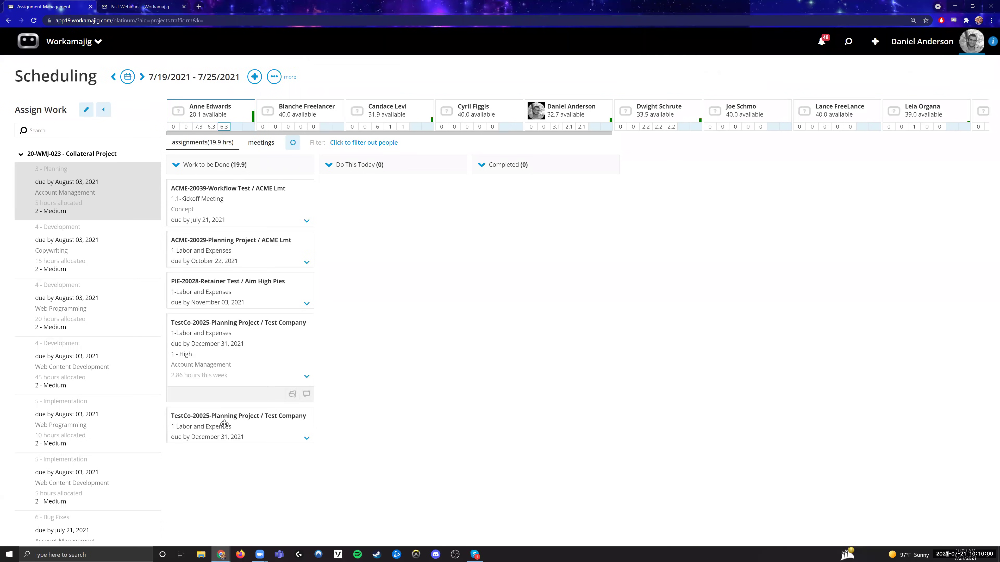
drag(245, 213, 319, 225)
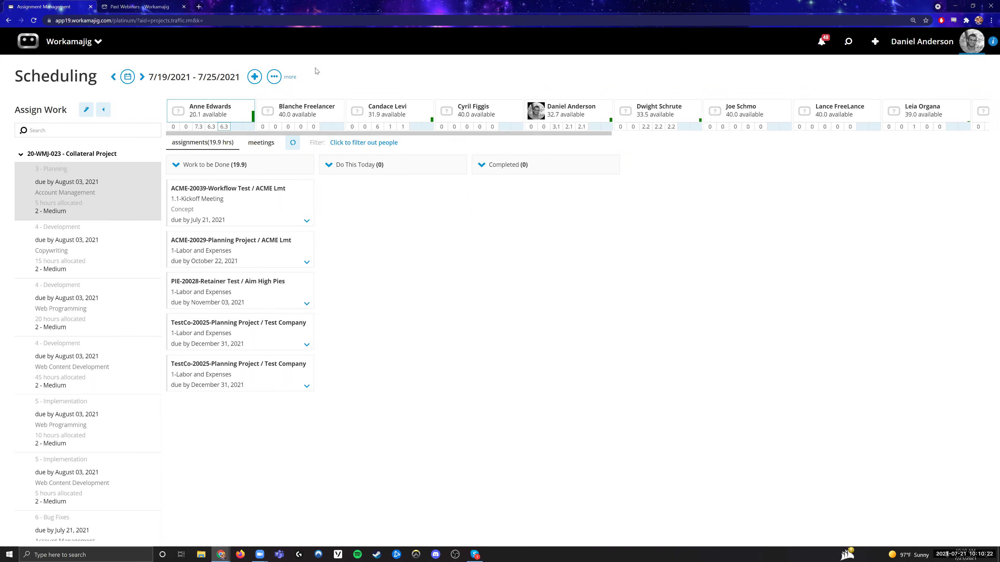
Go to the Today - Creatives page, look at the details of ACME-20041's Design_TEST task, and close them
click(62, 40)
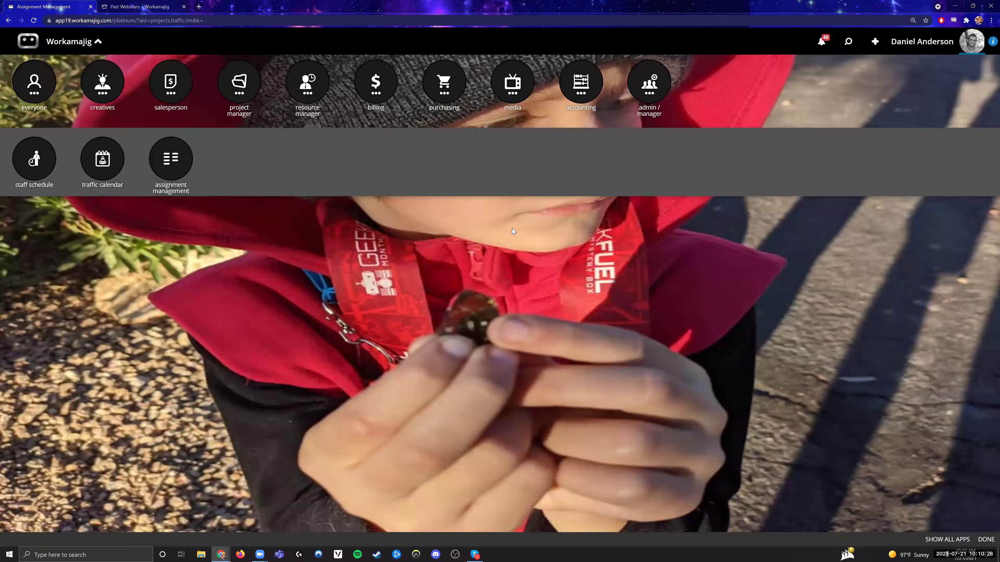
click(512, 228)
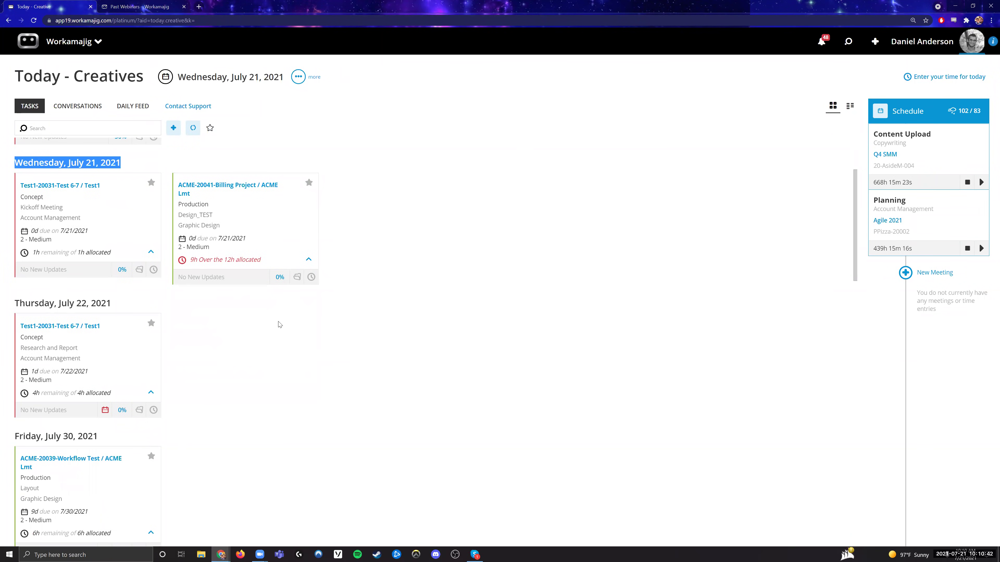
click(126, 177)
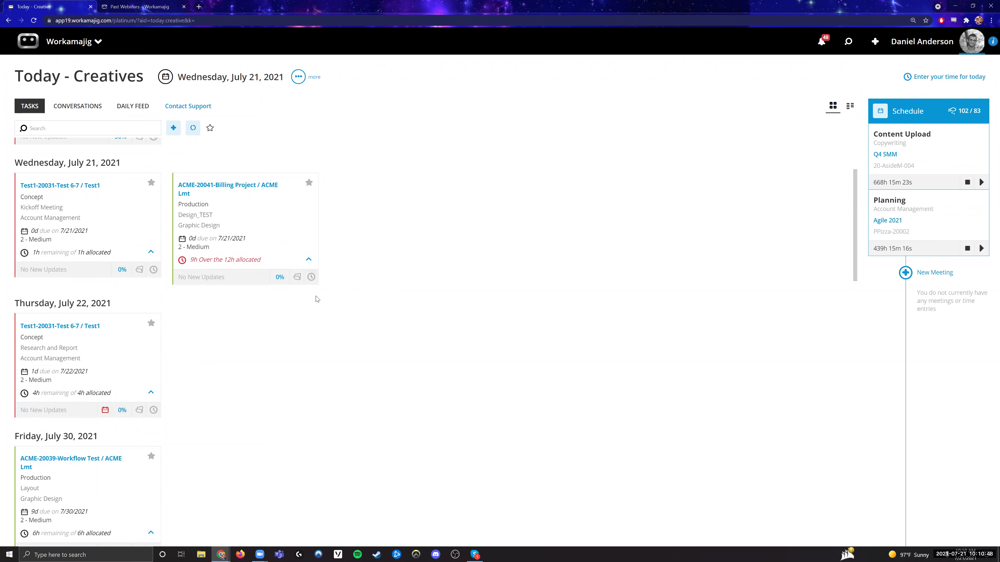
click(267, 226)
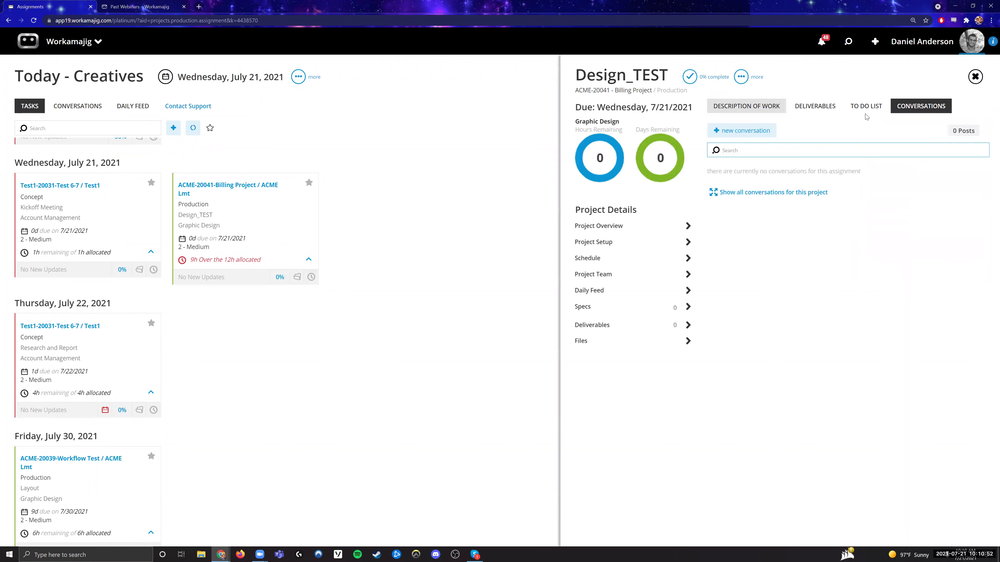
click(317, 281)
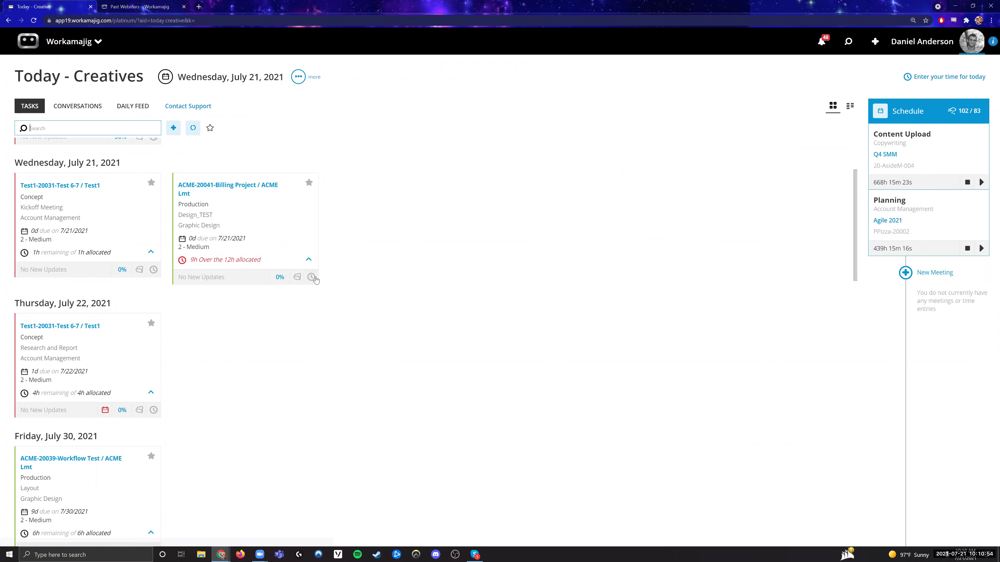
Start a new time entry of 1 hour for ACME-20041's Design_TEST task and close it without saving
click(311, 277)
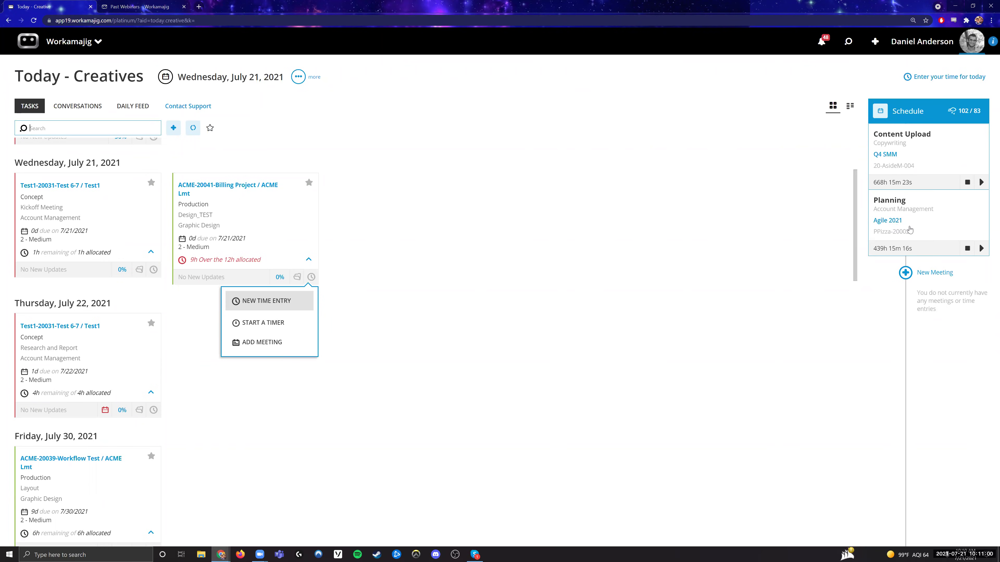
click(271, 301)
click(897, 206)
text(1)
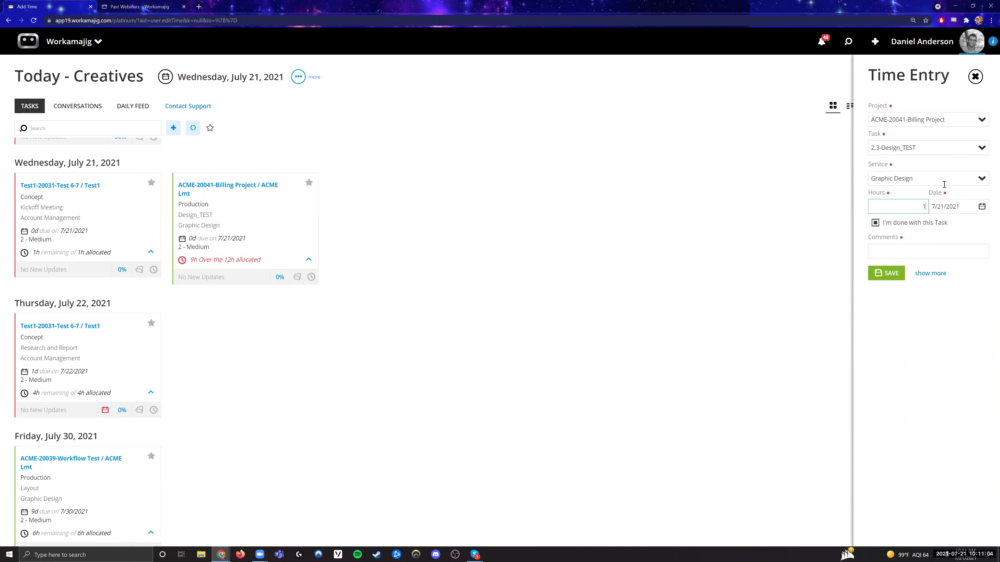
click(974, 79)
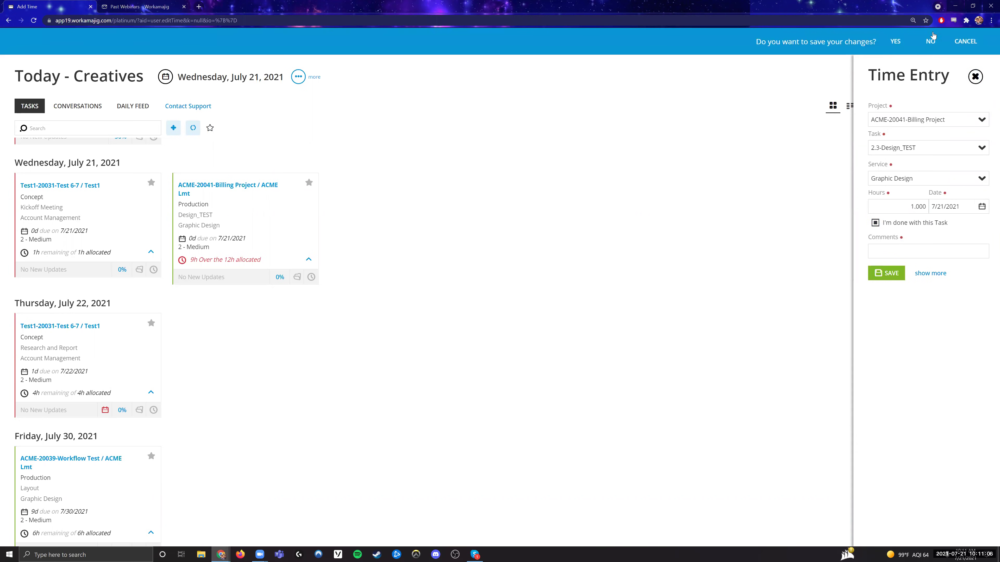
Switch the creative's tasks to the column board layout and open a copy of the Today - Creatives page in a new browser tab
click(852, 109)
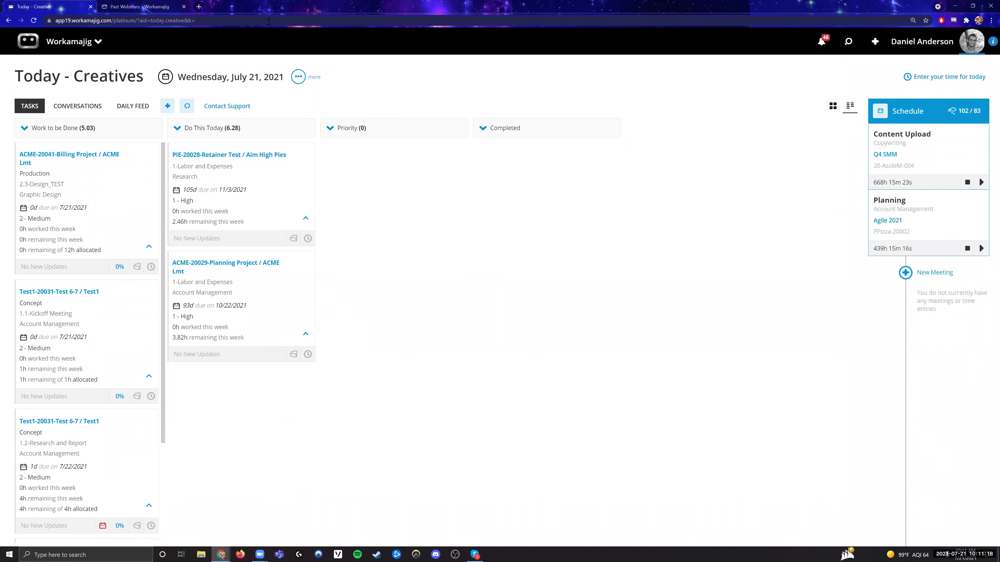
key(ctrl+l)
key(ctrl+c)
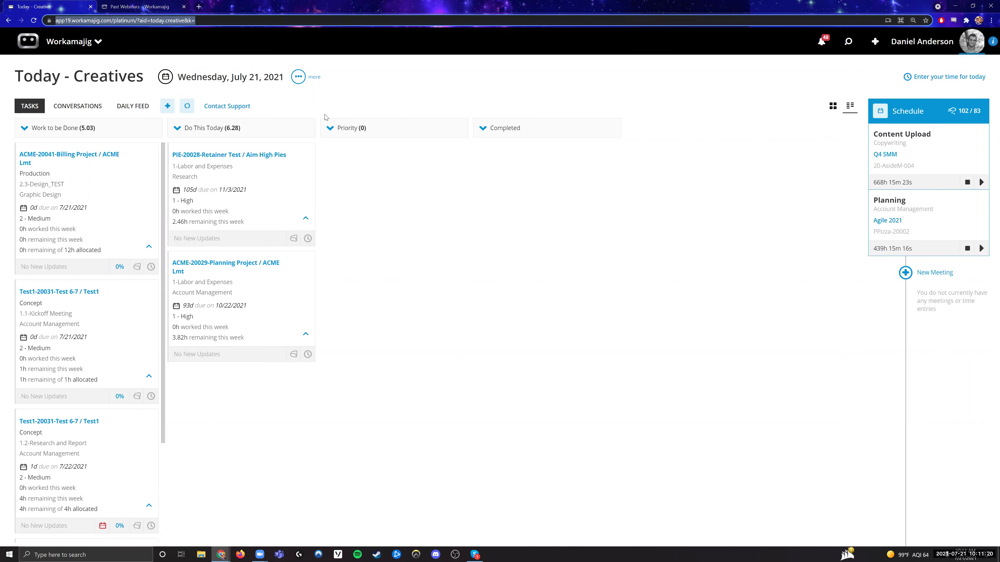
key(ctrl+t)
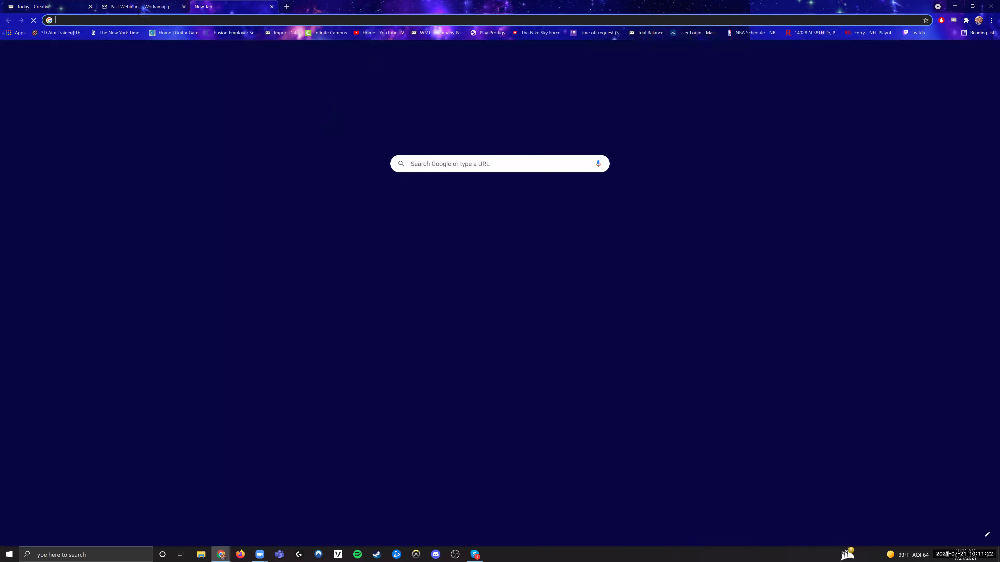
key(ctrl+v)
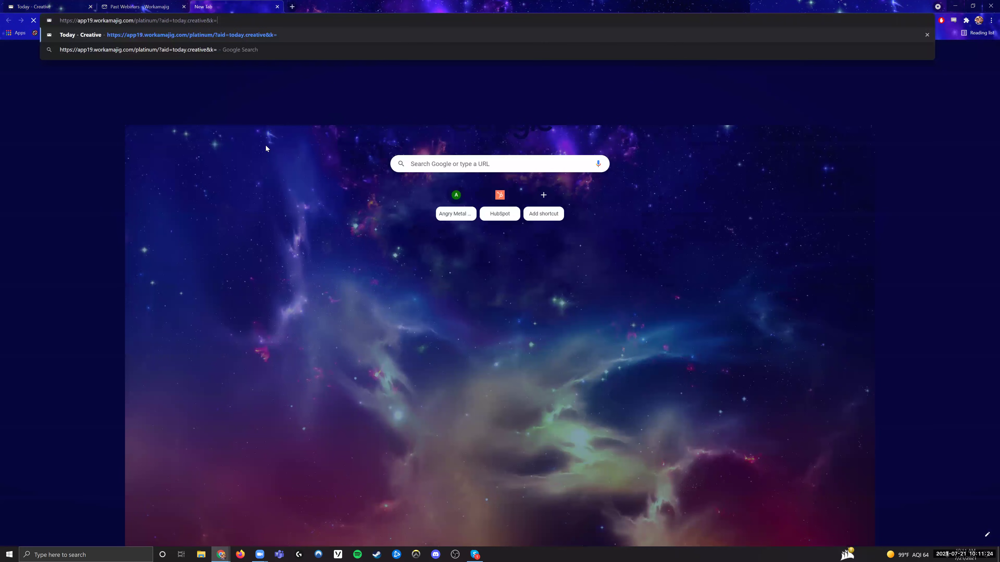
key(Return)
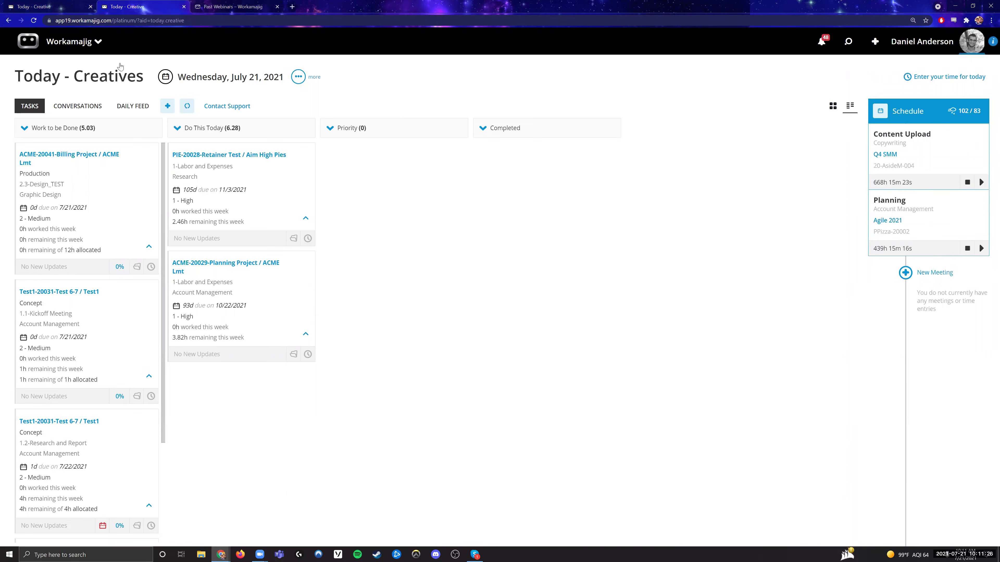
Open assignment management for 7/19/2021 - 7/25/2021 in the new tab and show the assignments of the same person as on the creatives page
click(71, 42)
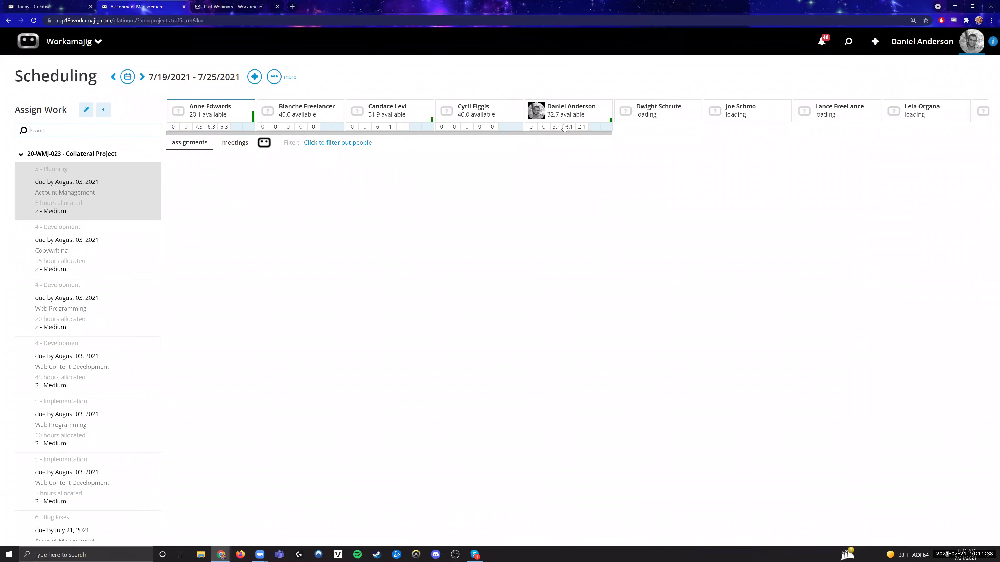
click(578, 115)
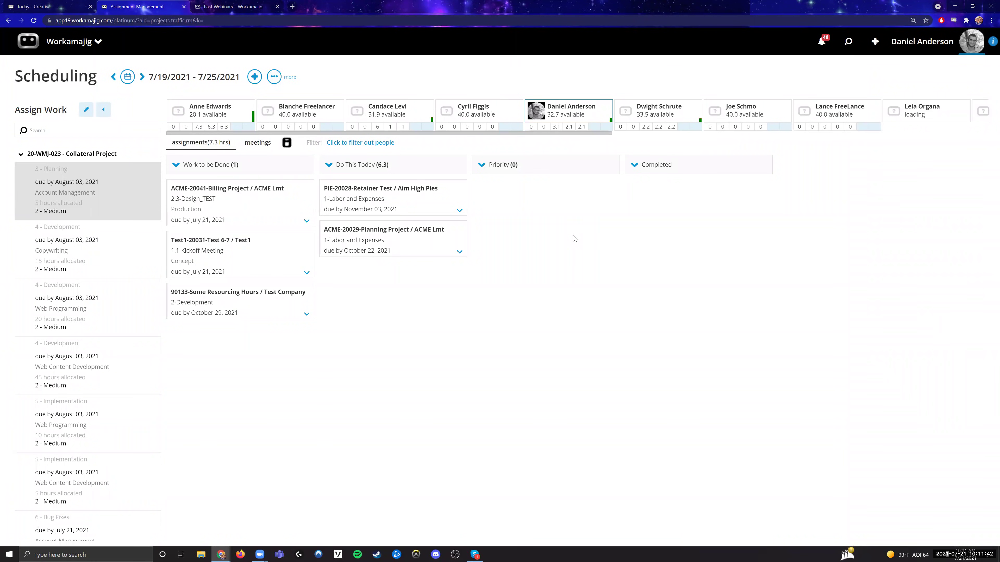
mouse_move(240, 212)
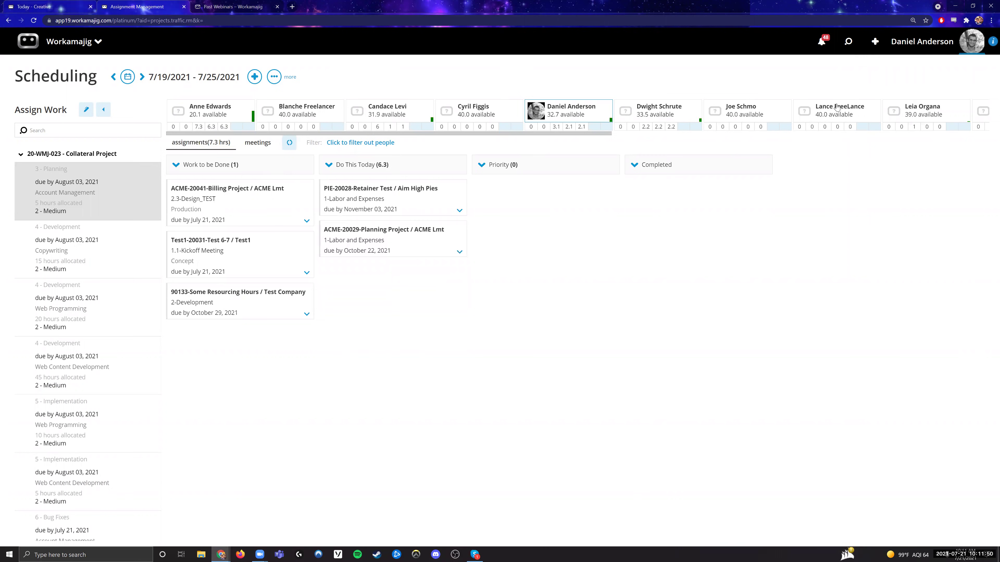
Compare the task card and column board layouts on Today - Creatives with the person's assignments on the Scheduling page
key(ctrl+shift+Tab)
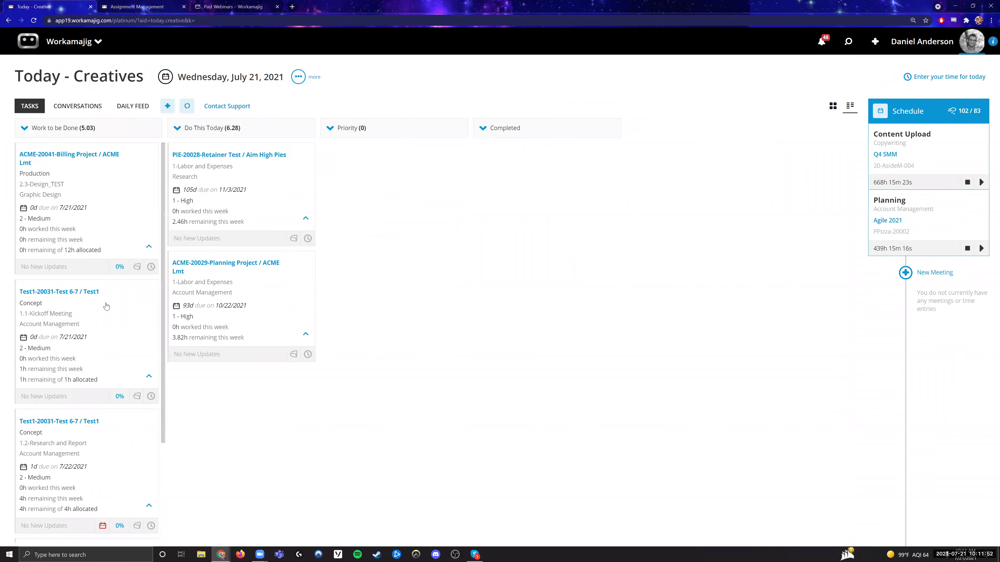
scroll(193, 284, up, 1)
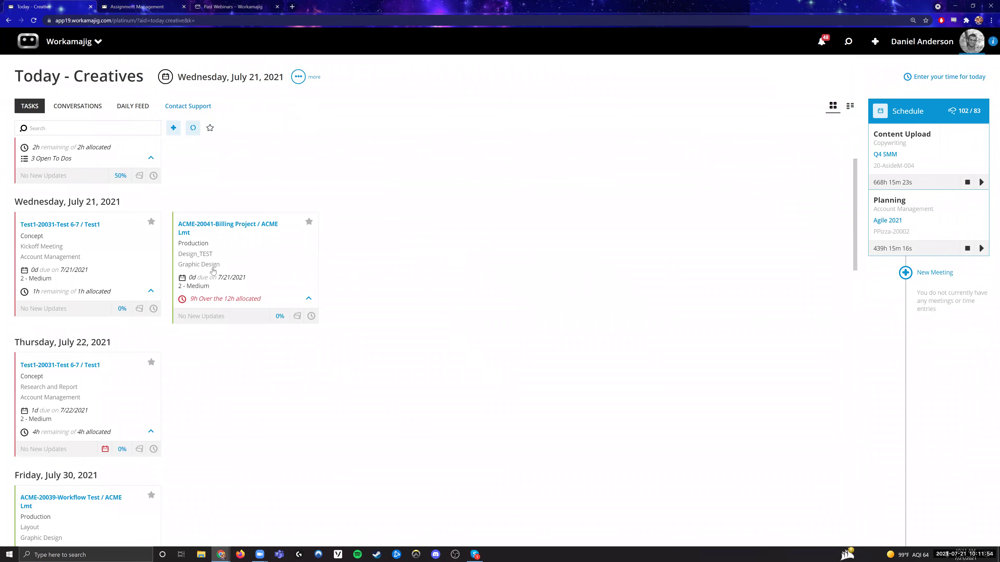
scroll(322, 196, down, 1)
scroll(310, 150, down, 1)
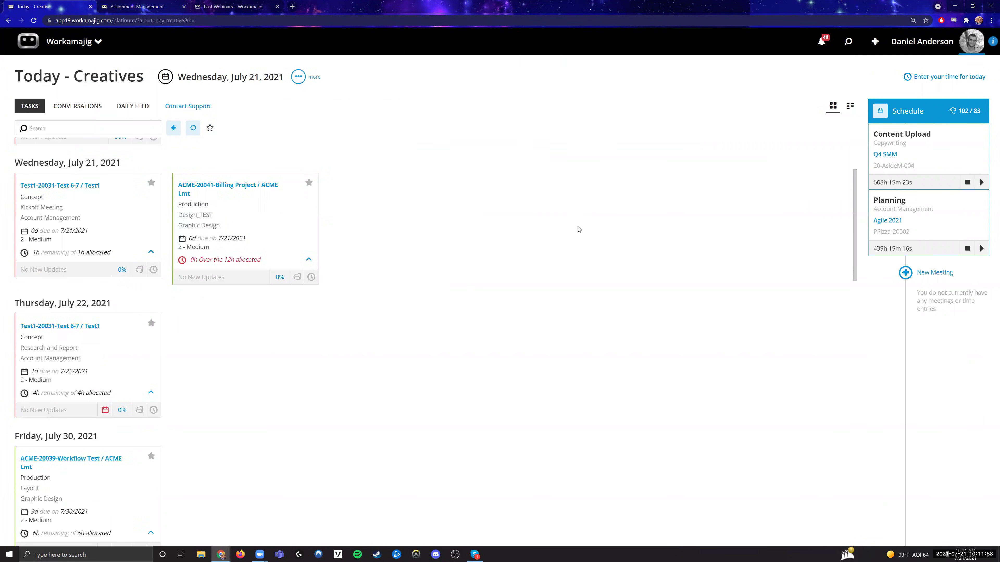
key(ctrl+Tab)
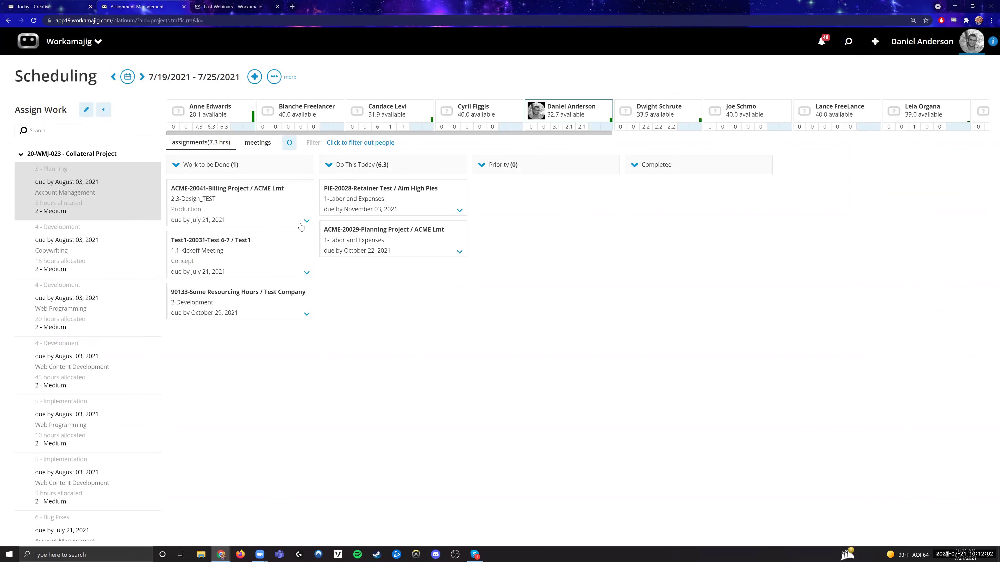
key(ctrl+shift+Tab)
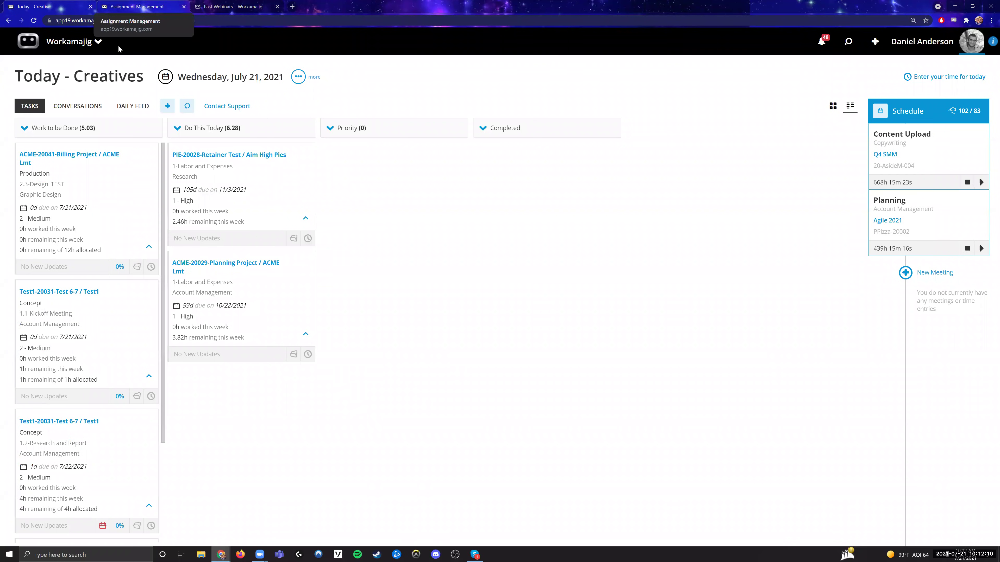
On the Scheduling page, move PIE-20028-Retainer Test to Priority and ACME-20041-Billing Project to Do This Today
key(ctrl+Tab)
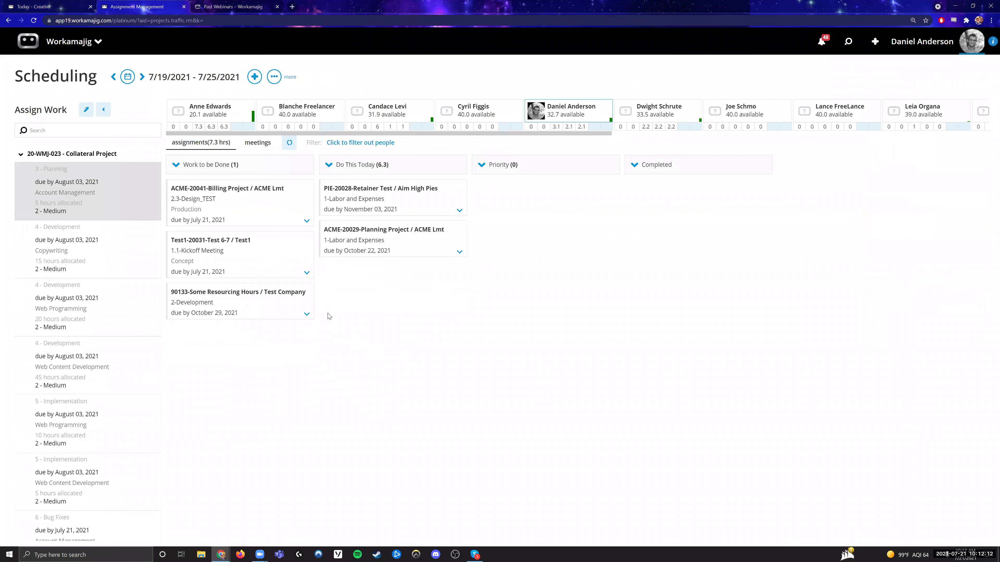
drag(365, 206, 519, 212)
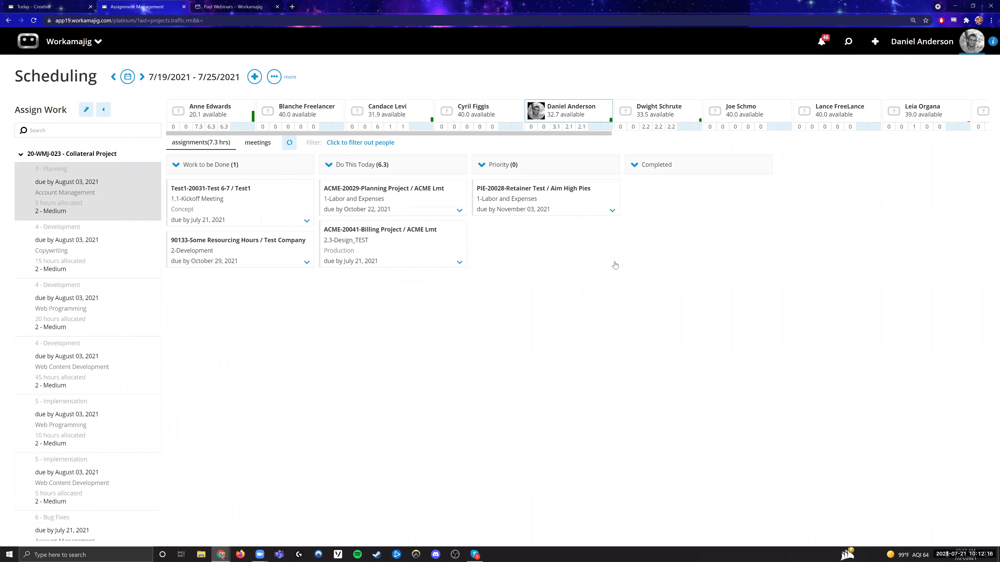
Add the comment "A comment here!" with 1, 2, 3, 4 and 5 on separate lines to PIE-20028-Retainer Test, and save the assignments
click(694, 329)
text(A comment here!)
key(Return)
text(1)
key(Return)
text(2)
key(Return)
text(3 4)
key(Return)
text(5)
click(573, 228)
click(289, 142)
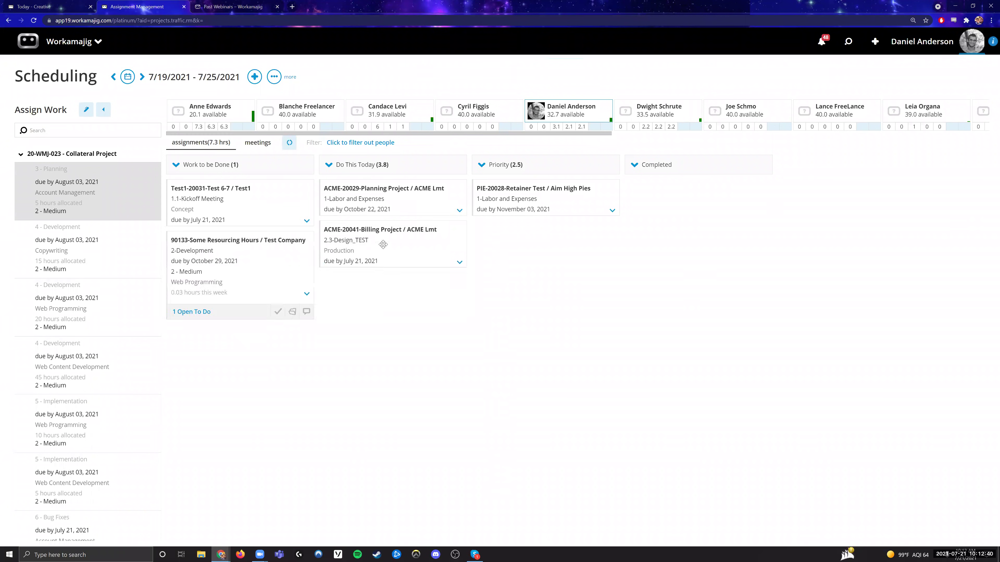
View the comment box and expanded details of ACME-20041-Billing Project, and collapse them without entering a comment
click(459, 298)
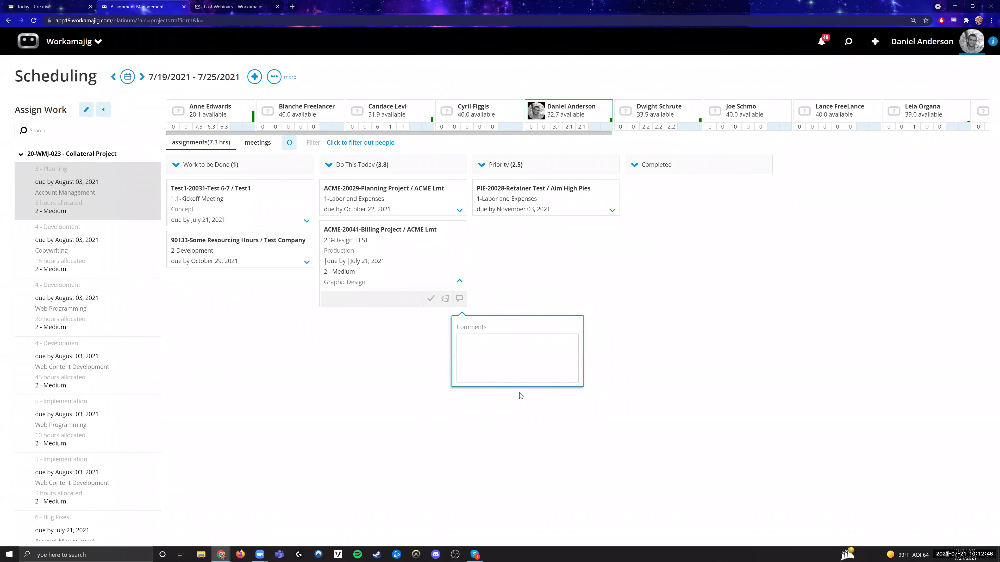
click(459, 299)
click(459, 210)
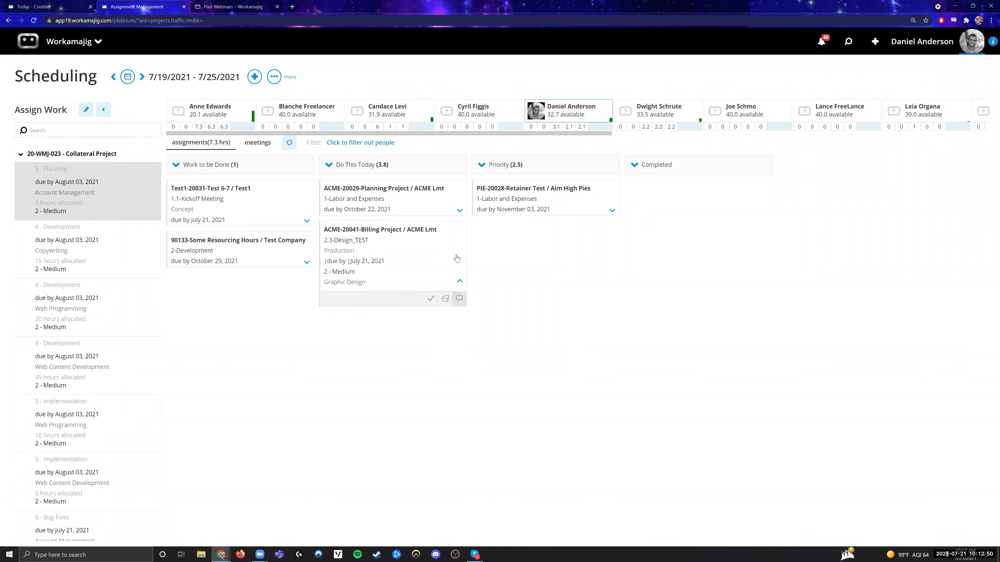
click(459, 288)
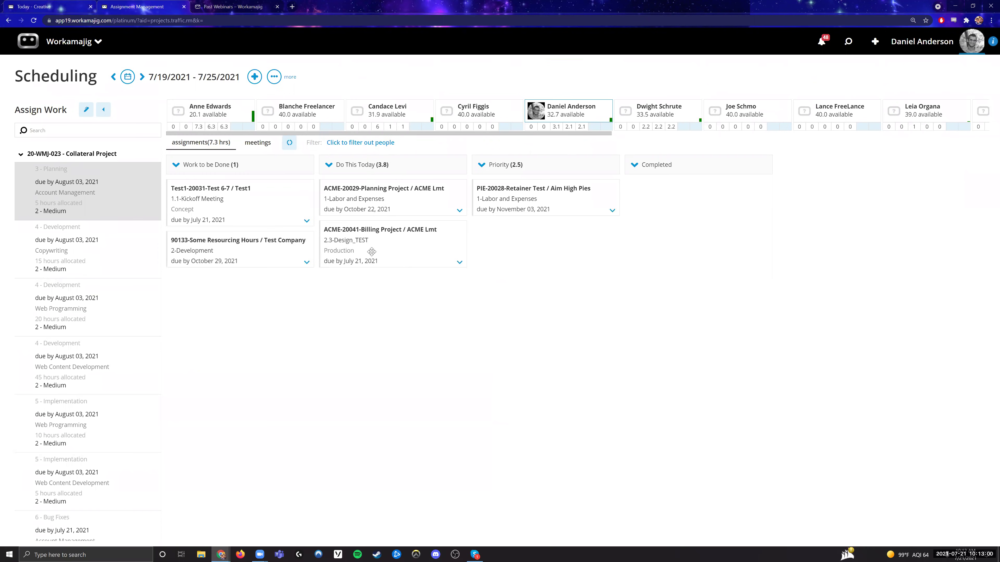
Reload the Today - Creatives board and compare its task columns and comment with the person's assignments on the Scheduling page
key(ctrl+shift+Tab)
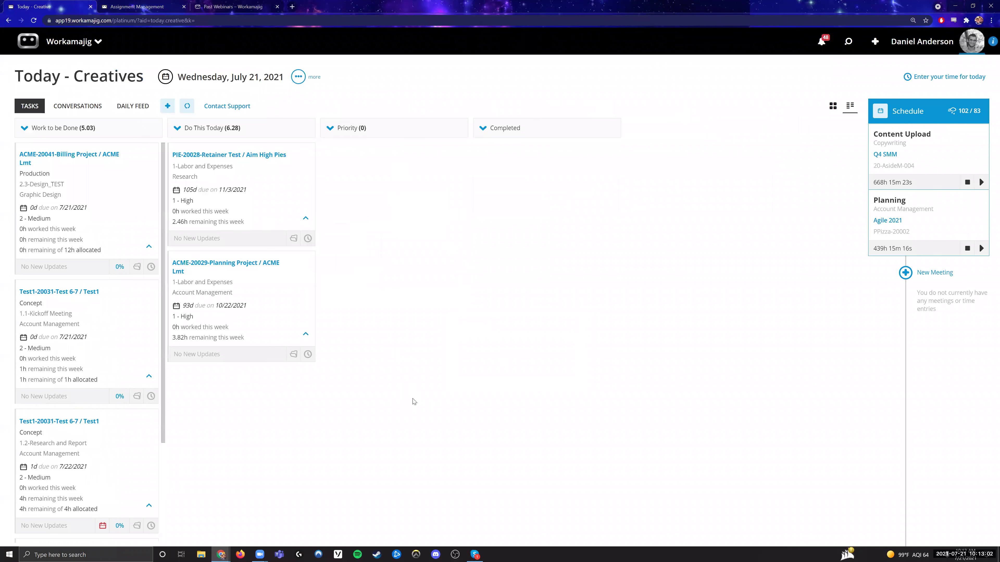
drag(332, 214, 386, 237)
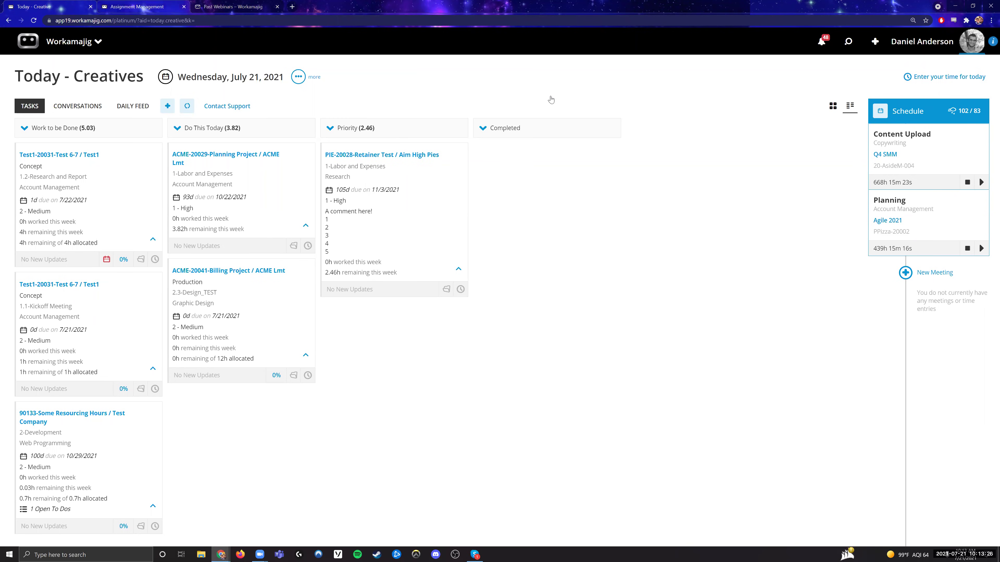
key(ctrl+Tab)
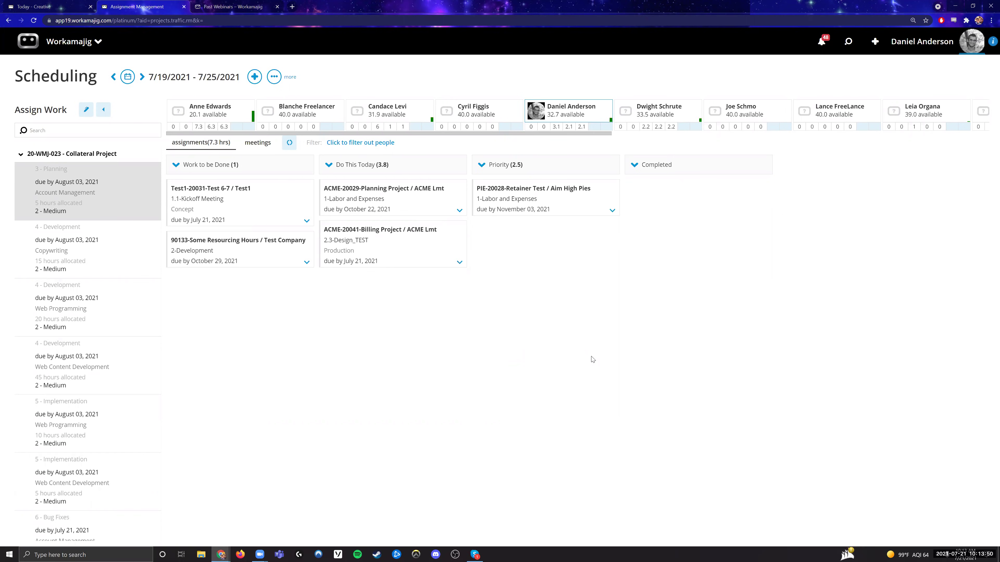
click(443, 209)
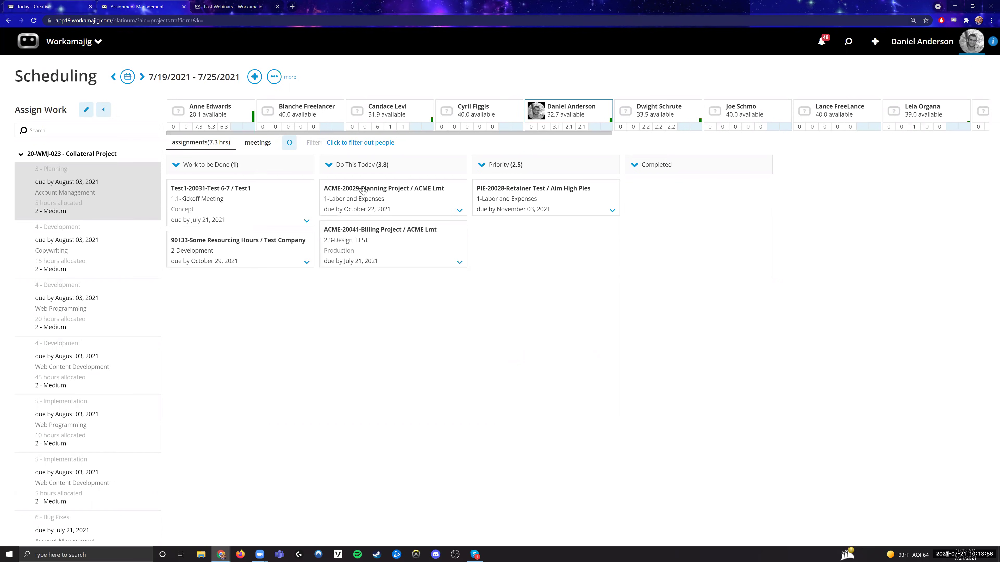
click(46, 7)
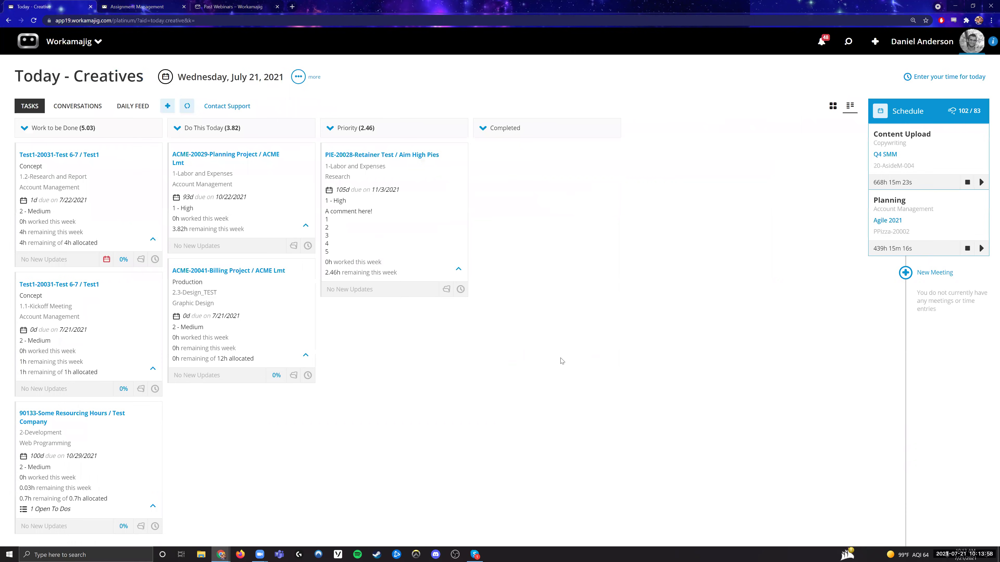
key(ctrl+Tab)
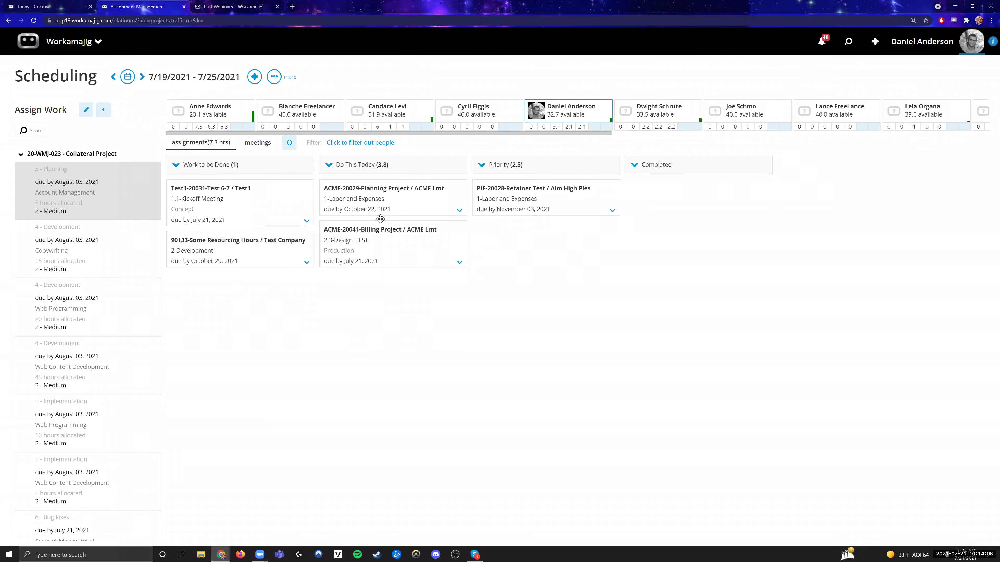
drag(311, 283, 417, 283)
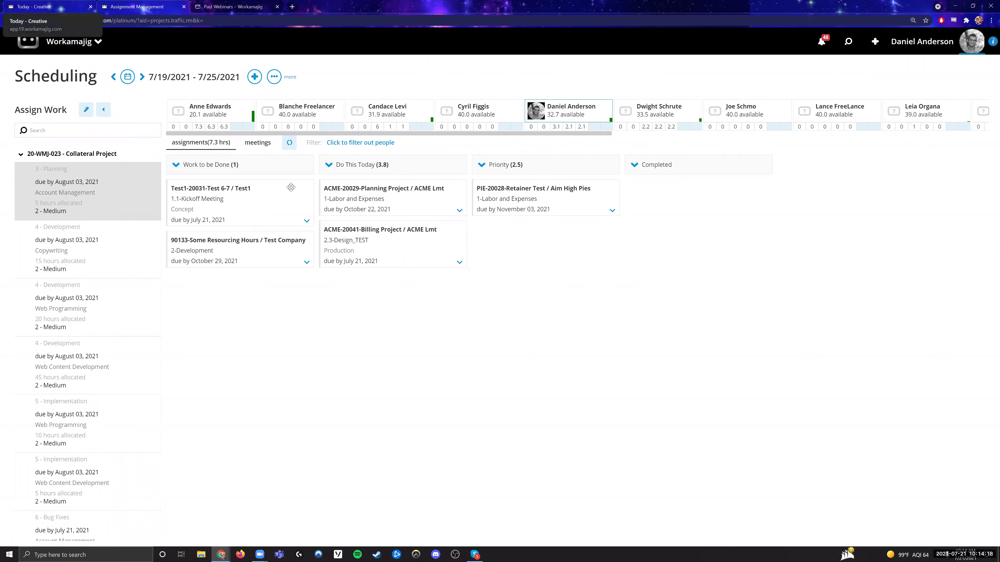
On the creatives' board, place ACME-20029 in Work to be Done and ACME-20041, PIE-20028 and Test1-20031's Kickoff Meeting in Do This Today, and return to Scheduling
key(ctrl+shift+Tab)
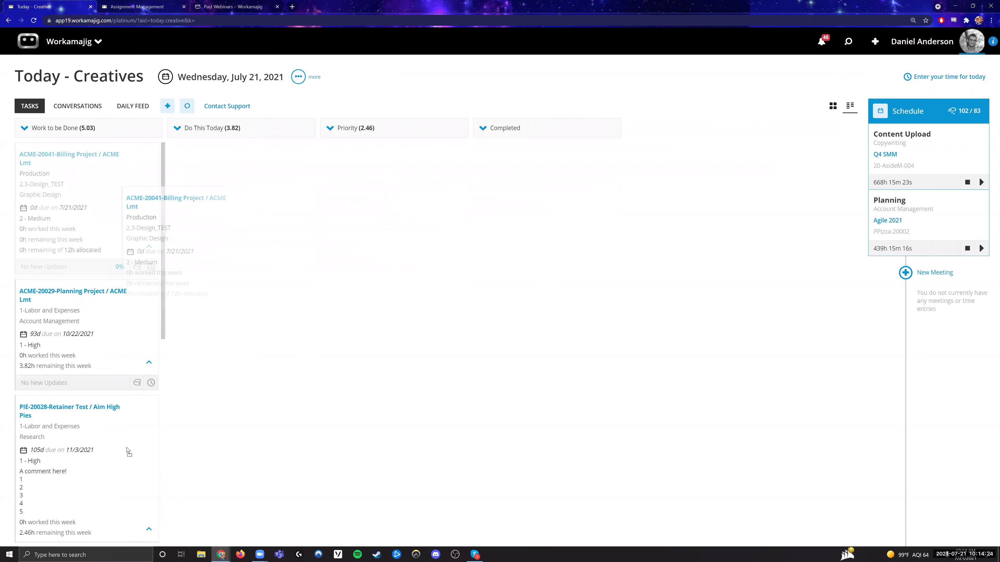
drag(368, 385, 213, 102)
click(137, 6)
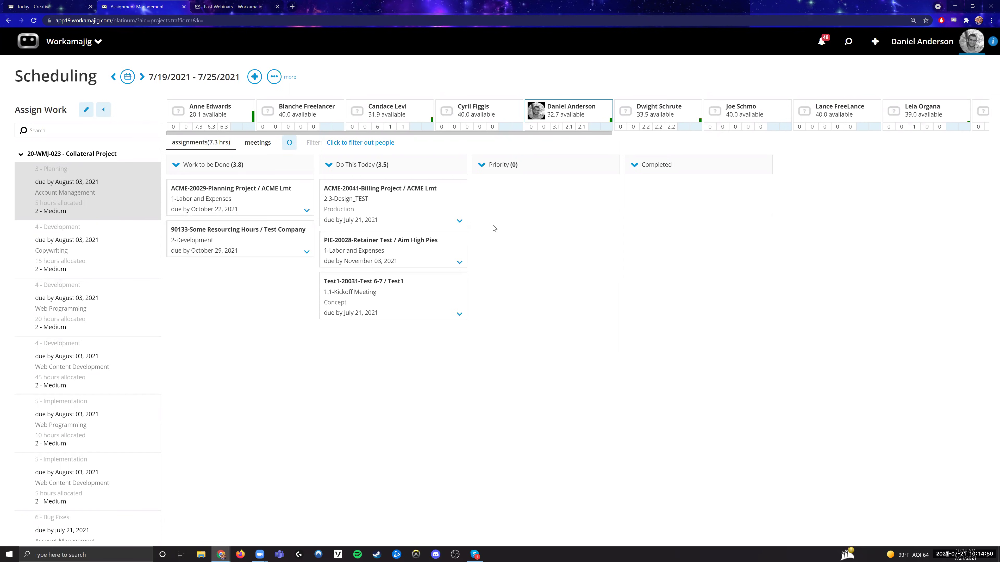
Move ACME-20041-Billing Project's Design_TEST task from Do This Today to Priority in the person's scheduled assignments
mouse_move(384, 211)
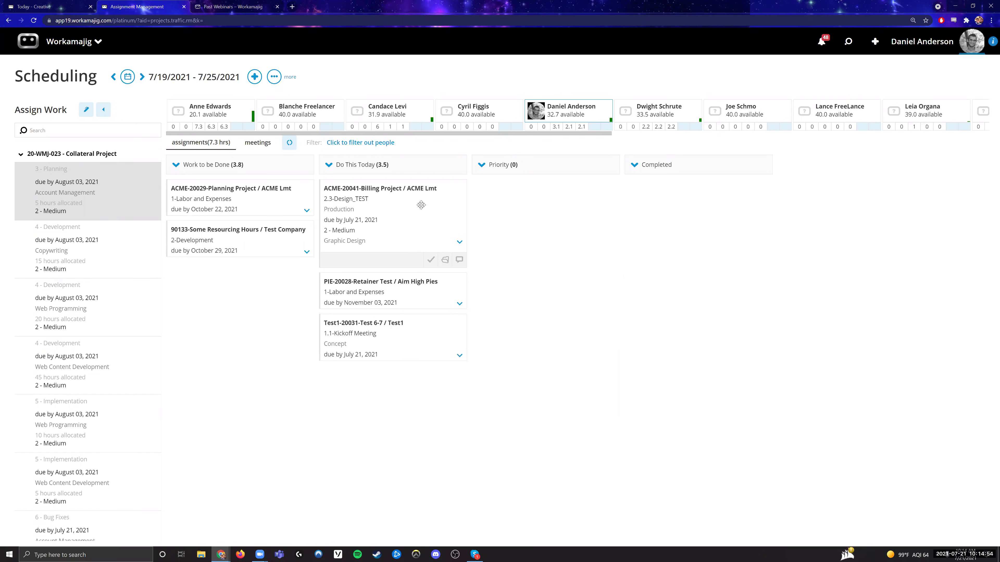
drag(419, 204, 248, 309)
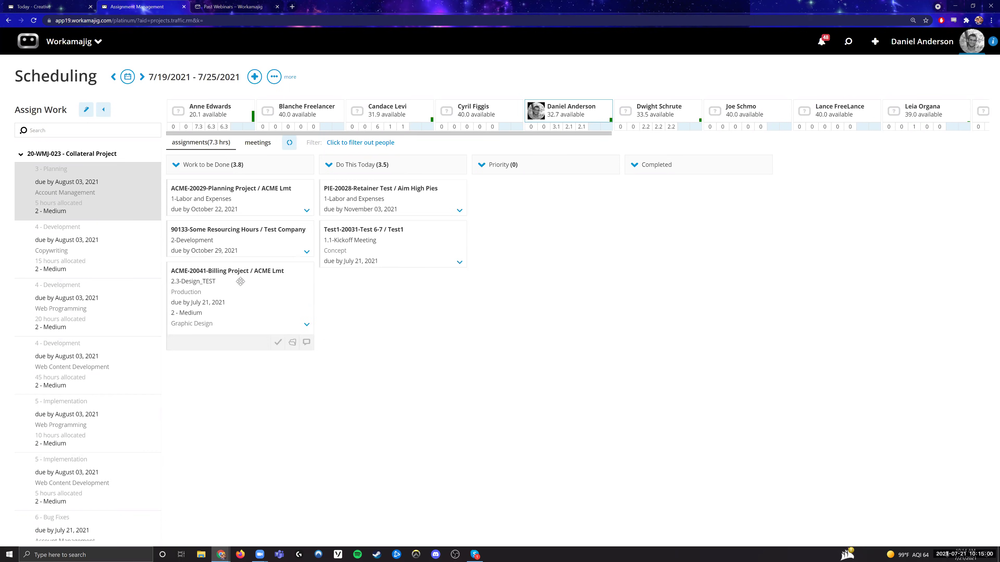
drag(258, 303, 532, 72)
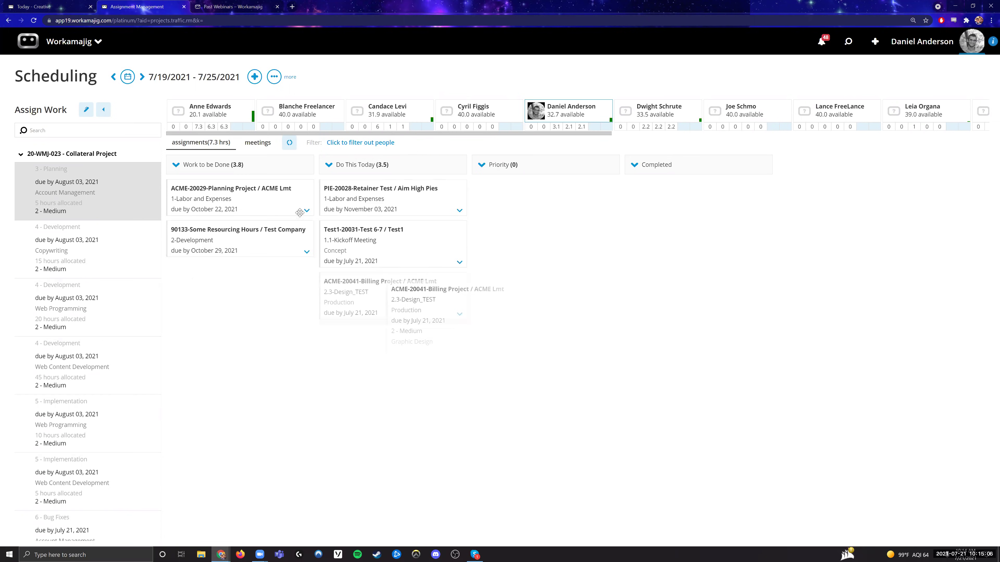
click(588, 251)
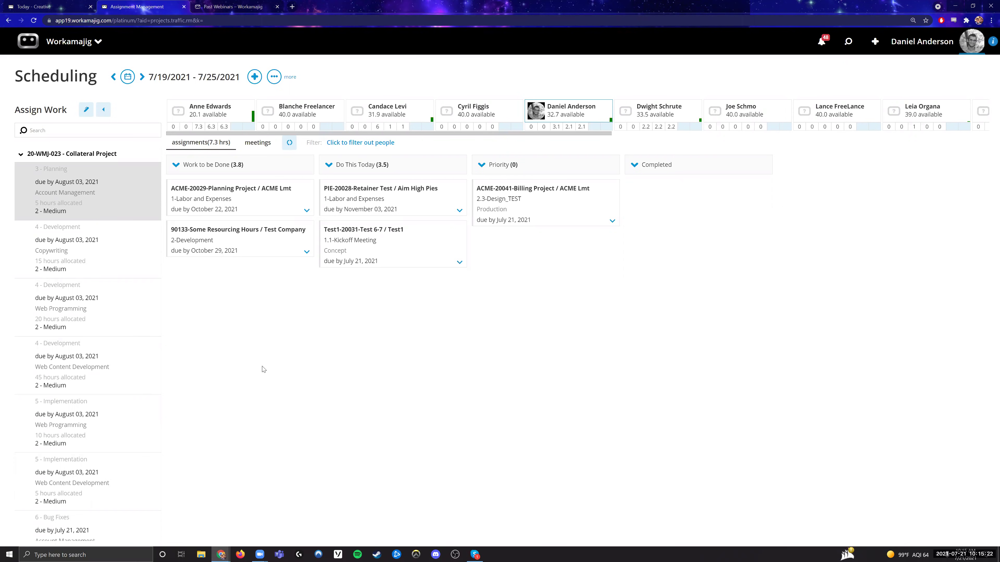
Mark PIE-20028-Retainer Test as Completed on the creatives' board and return to Scheduling to check the person's assignment columns
mouse_move(529, 244)
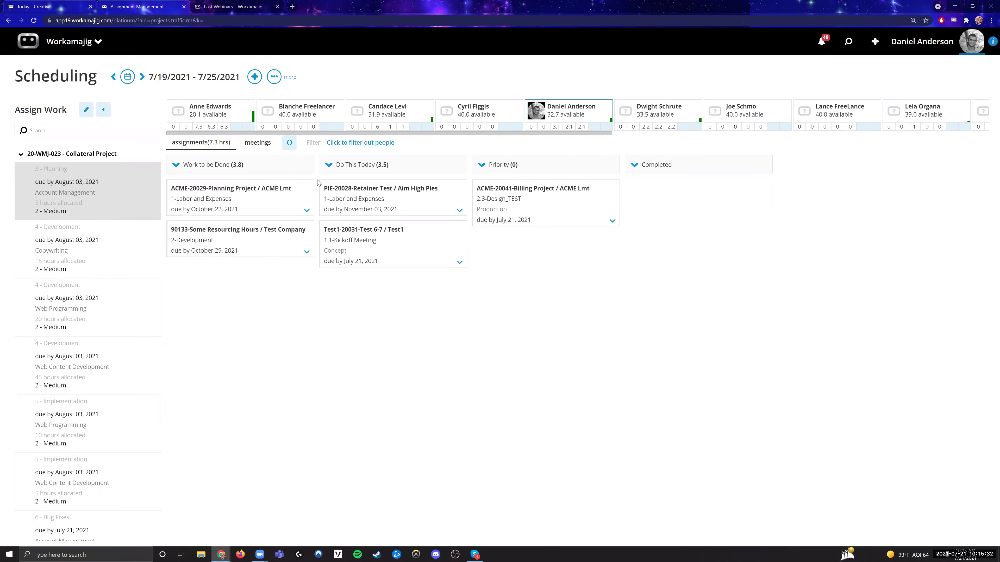
key(ctrl+Page_Up)
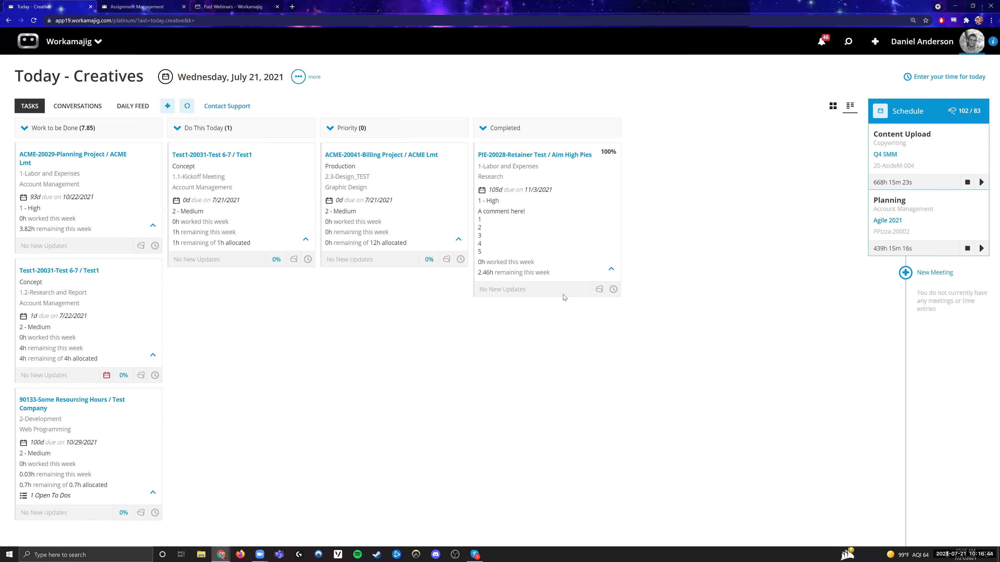
key(ctrl+Tab)
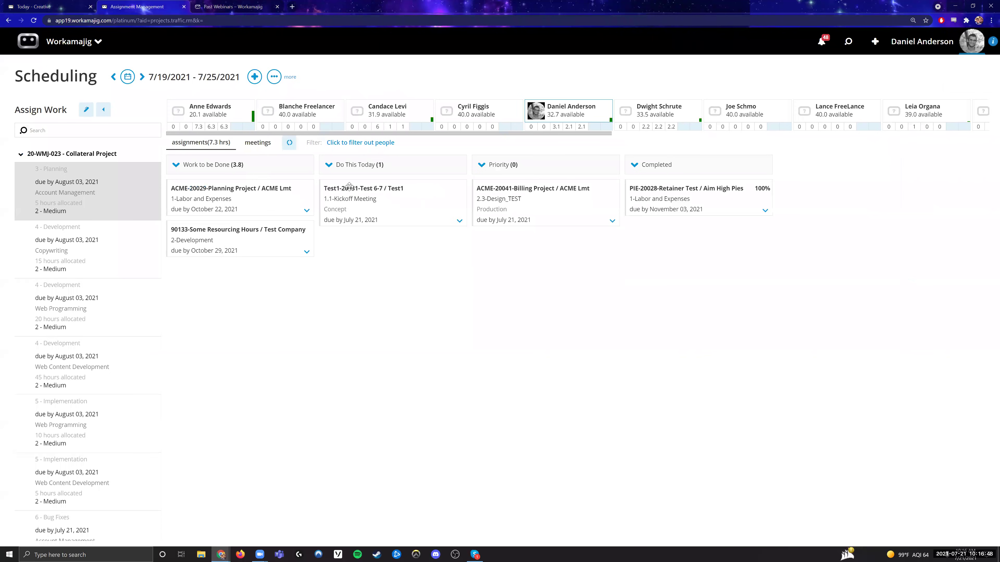
click(350, 187)
triple_click(210, 106)
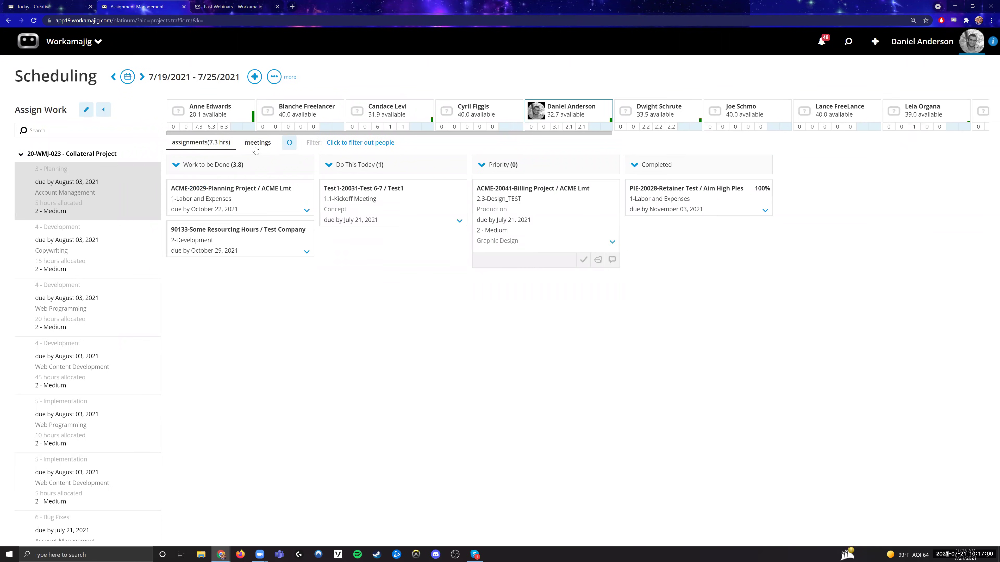
Open the assignment status settings, review the Company Defaults statuses and the Creative/Production override option, and close without adding a status
click(273, 76)
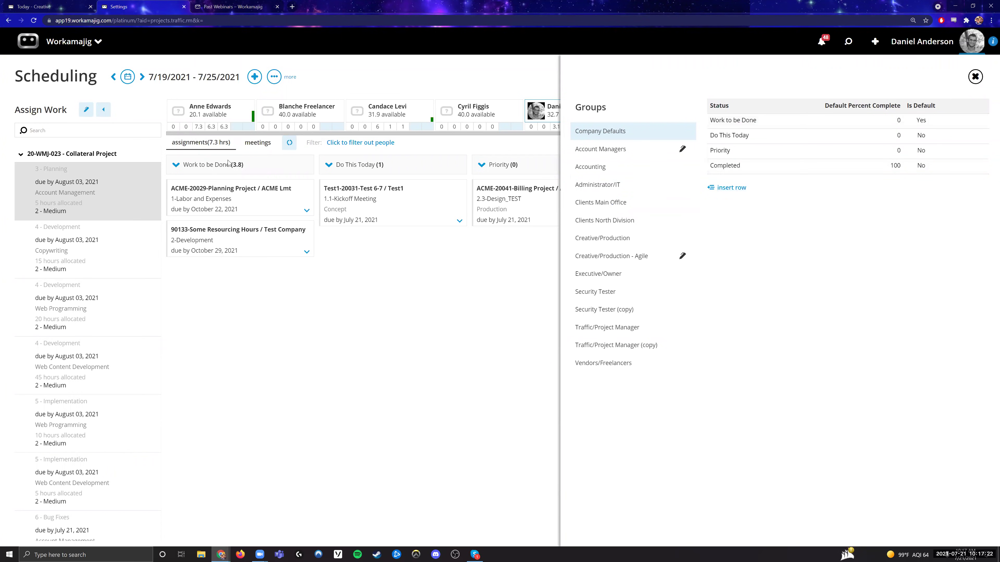
click(731, 190)
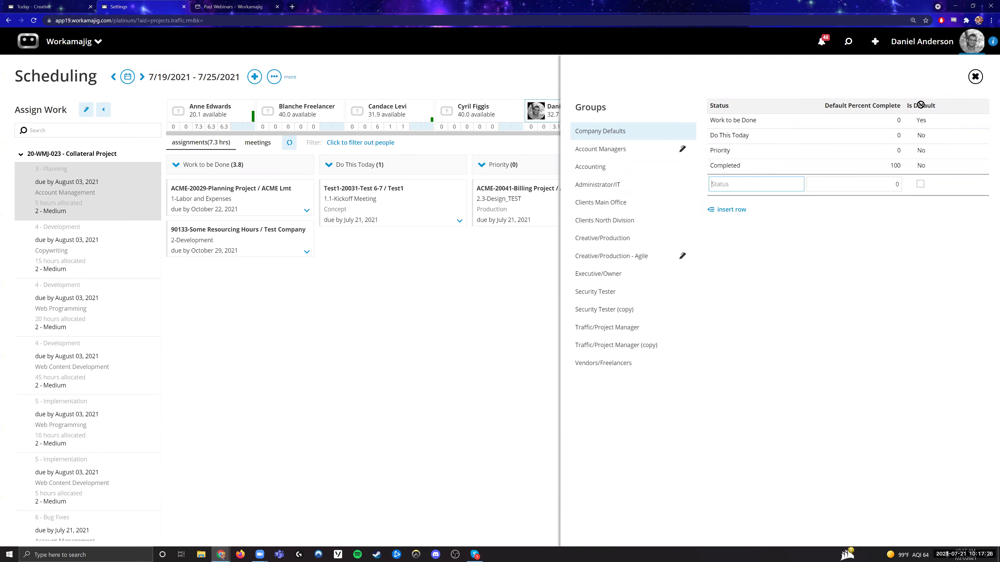
click(929, 106)
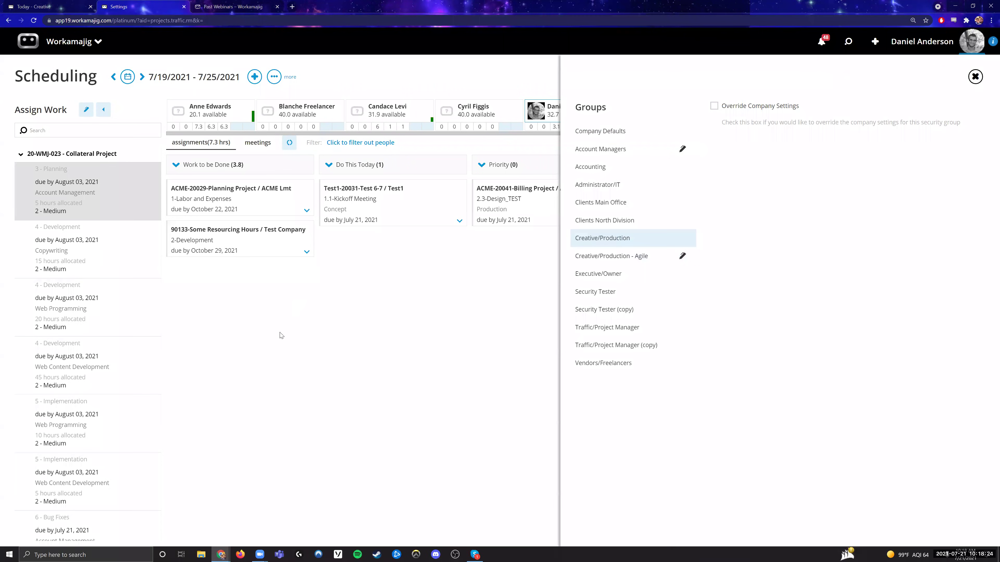
click(127, 232)
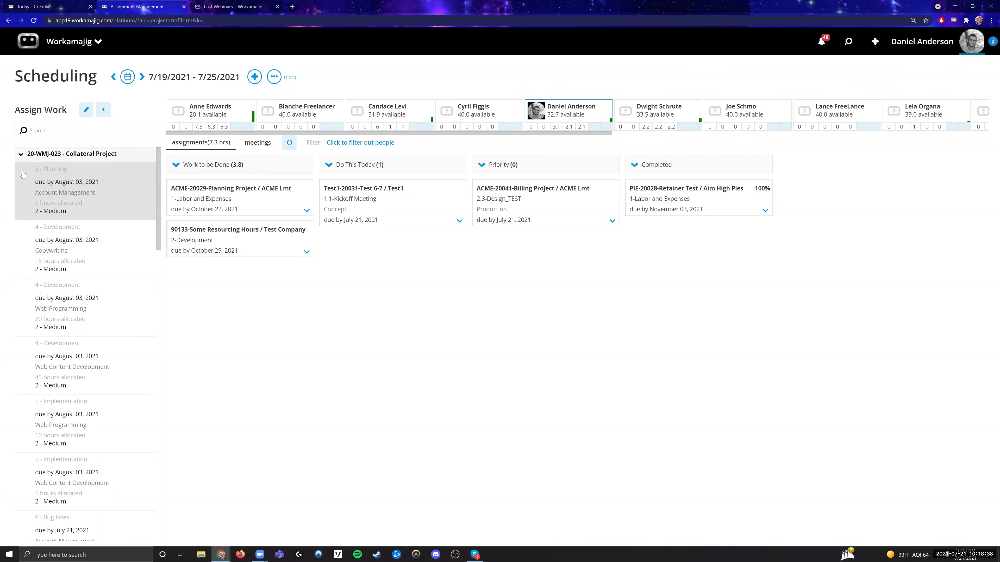
Collapse the Collateral Project, dismiss the Assign Work filter options, and assign 21-WMG-20019's Final Art task to the selected staff member
click(98, 133)
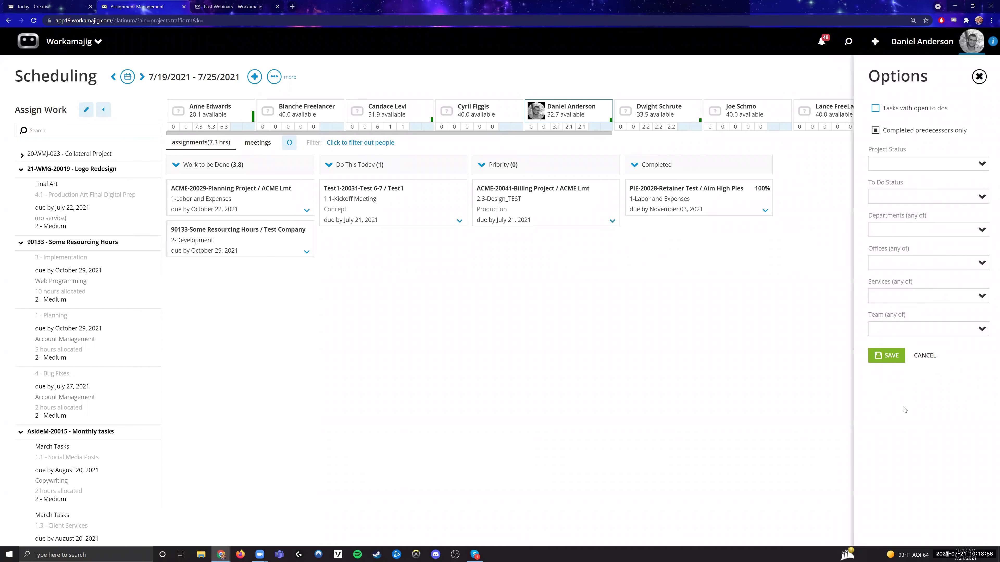
click(922, 355)
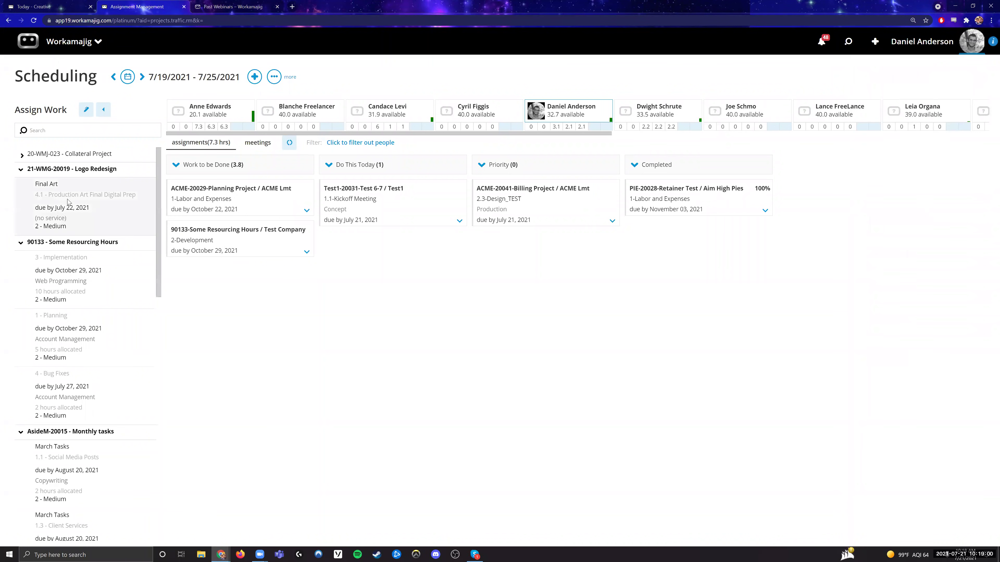
drag(519, 128, 569, 120)
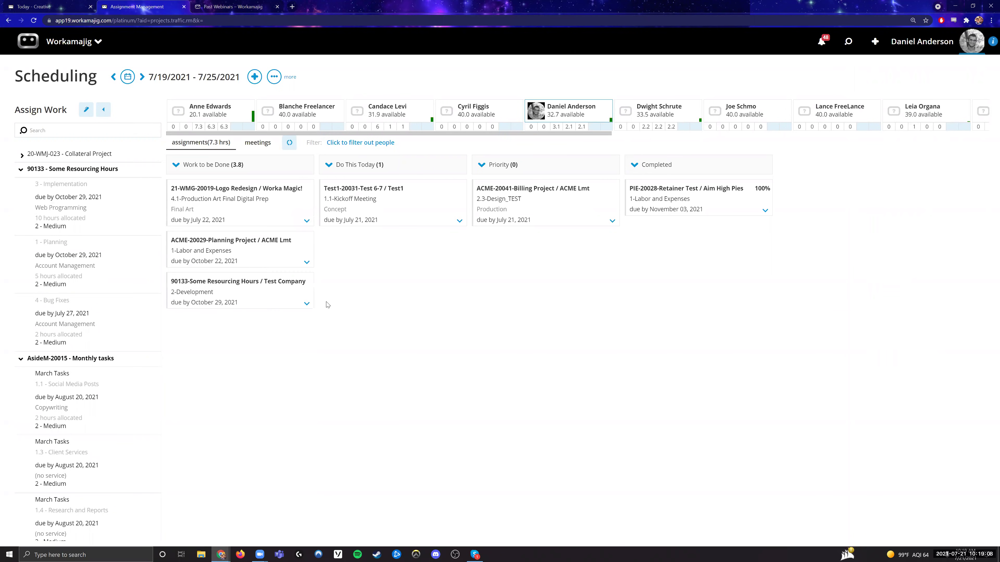
click(257, 307)
Hide the Assign Work list and reassign Test1-20031's Kickoff Meeting from the selected staff member to a colleague
mouse_move(213, 218)
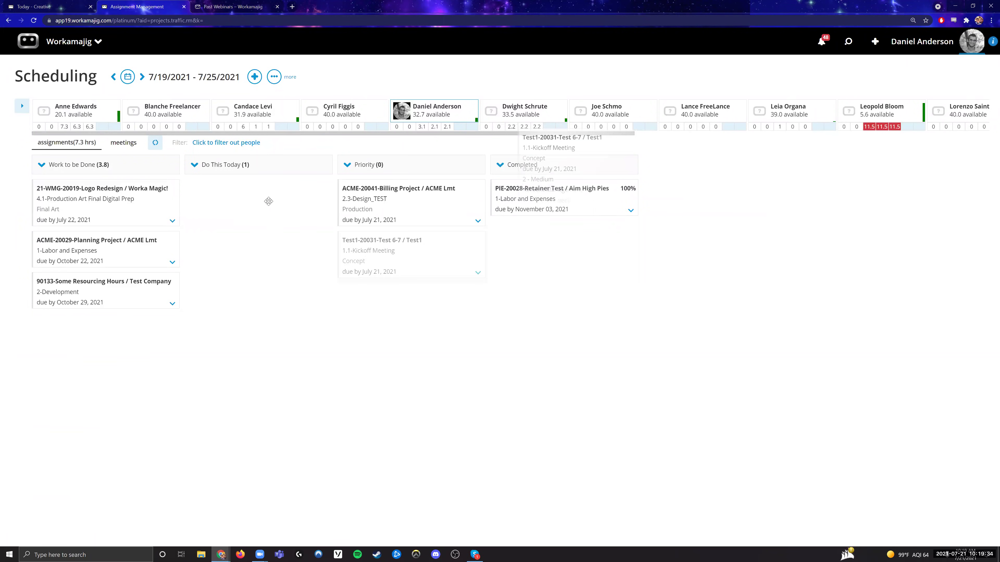
drag(255, 211, 256, 116)
drag(876, 189, 883, 185)
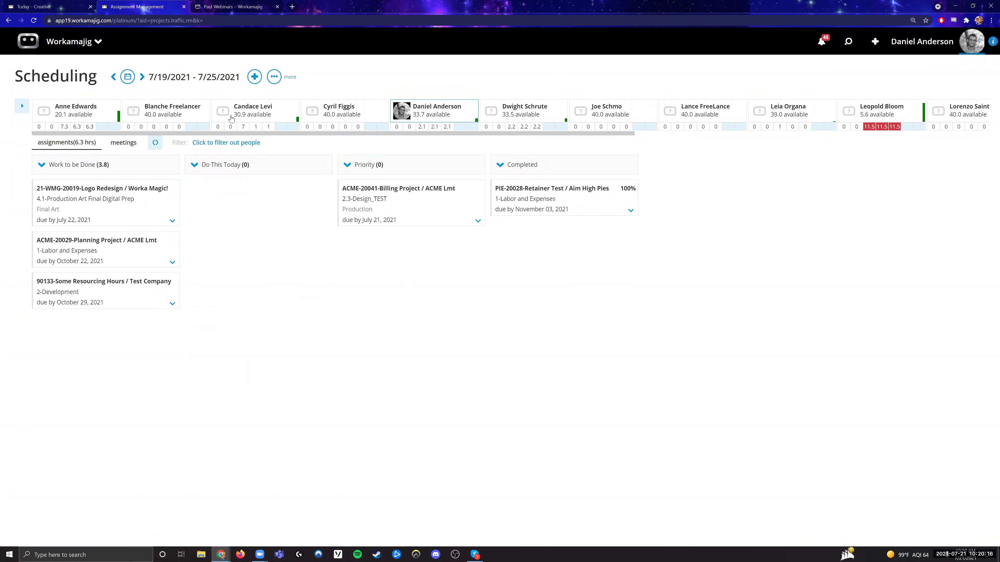
View the item types that can be added, show the Assign Work list again, and look at the people search options
click(254, 76)
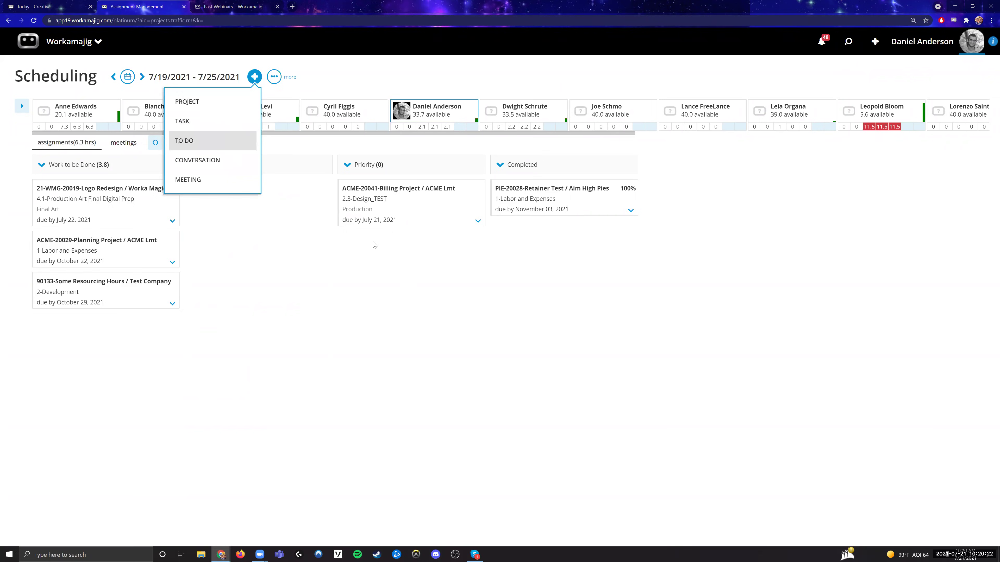
click(291, 204)
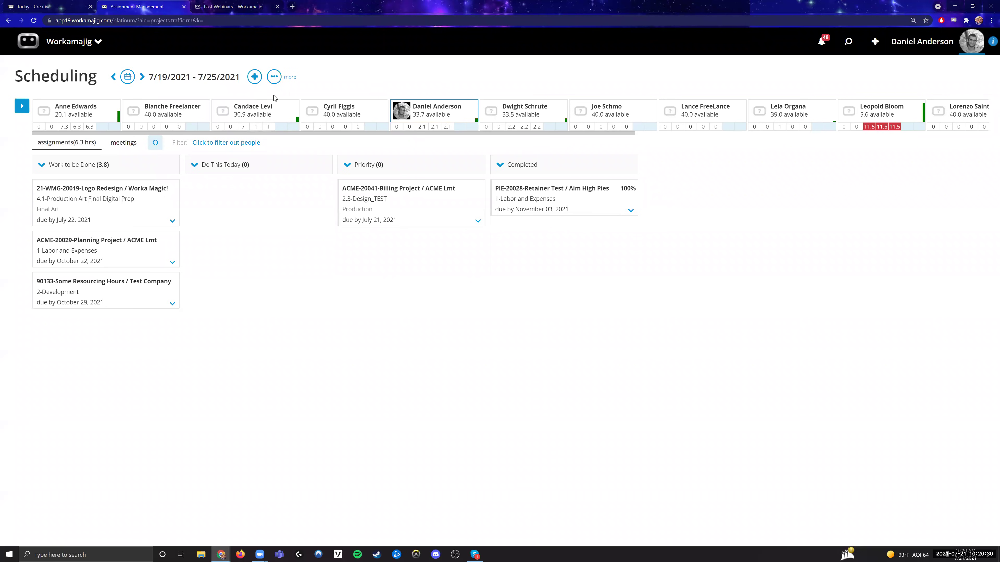
click(274, 77)
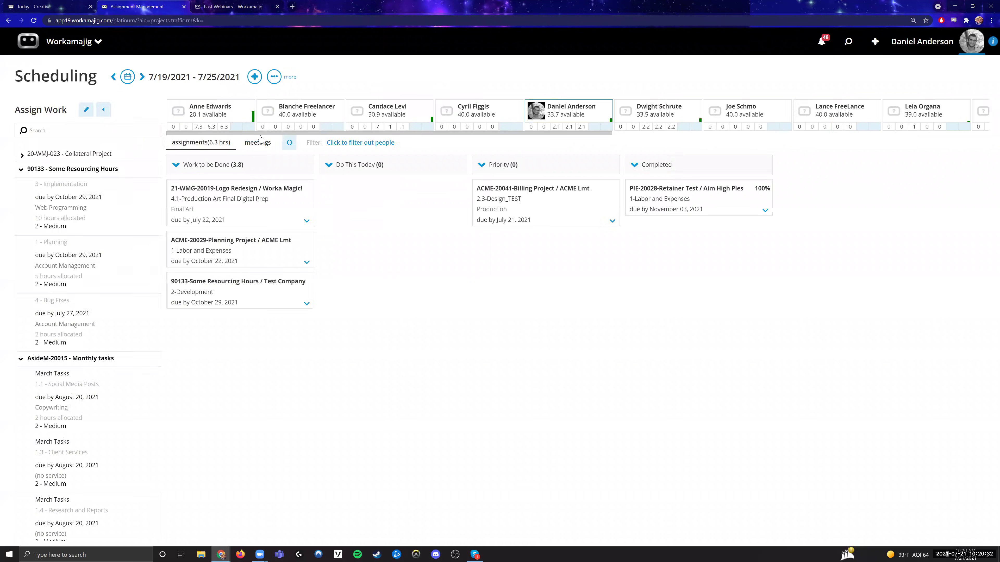
click(274, 77)
click(215, 115)
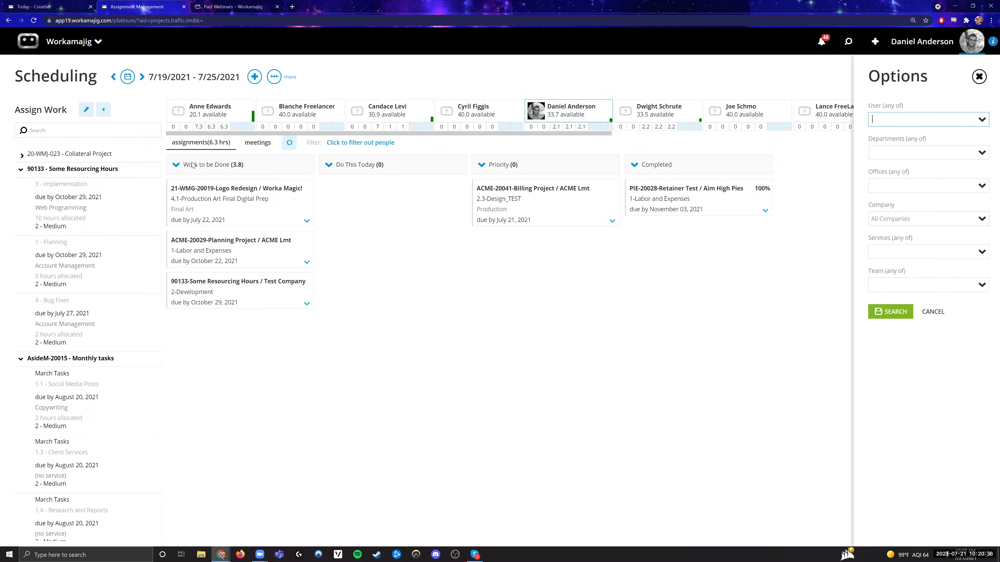
click(304, 137)
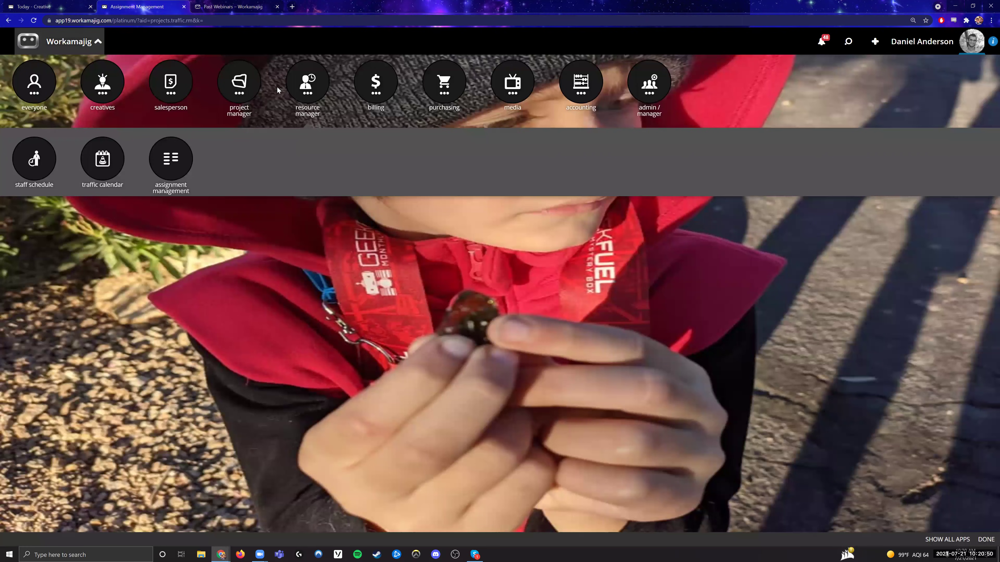
Review the Company Defaults in Resource Manager Settings against the creatives' System Settings, and leave for the Today - Creatives page
click(270, 177)
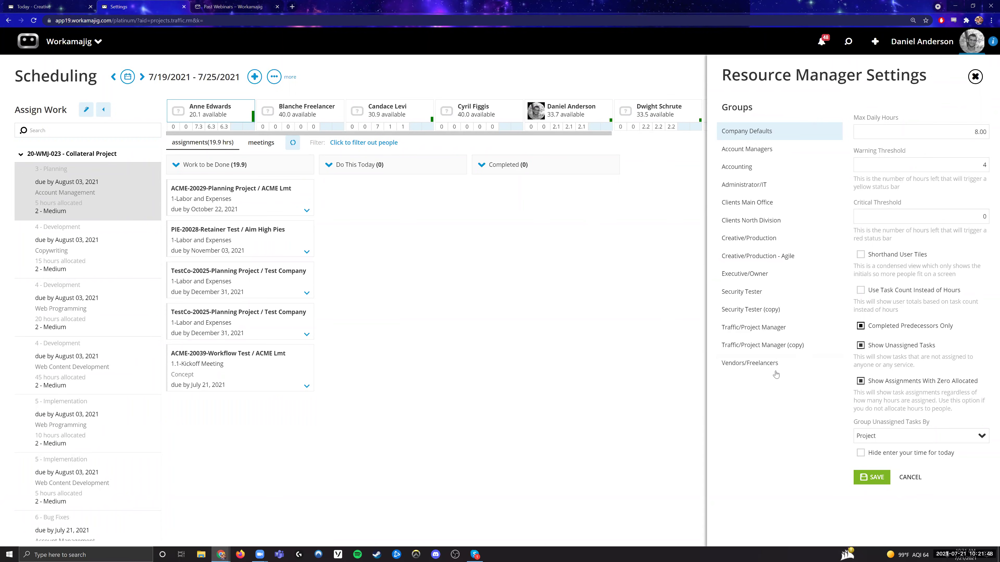
key(ctrl+shift+Tab)
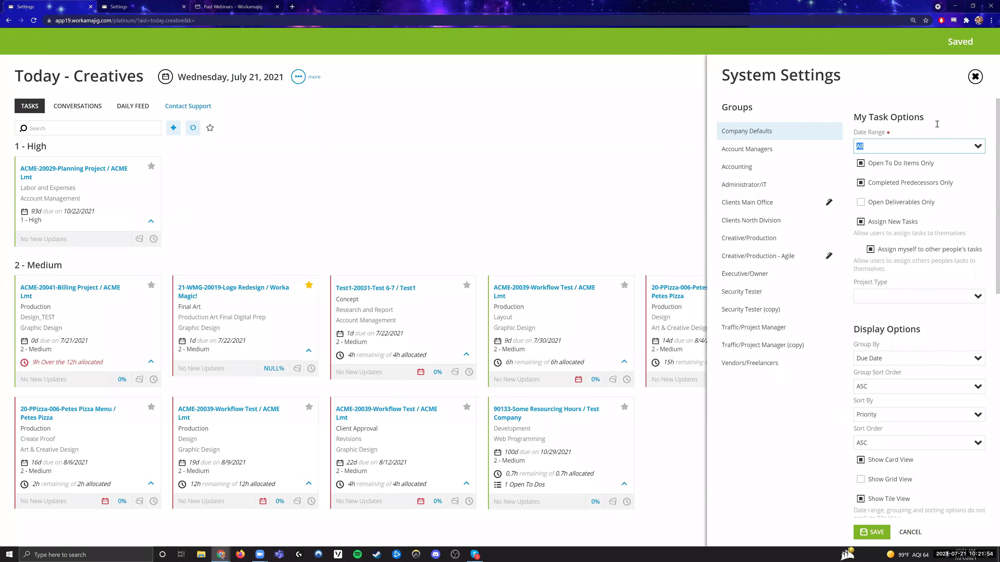
key(ctrl+Tab)
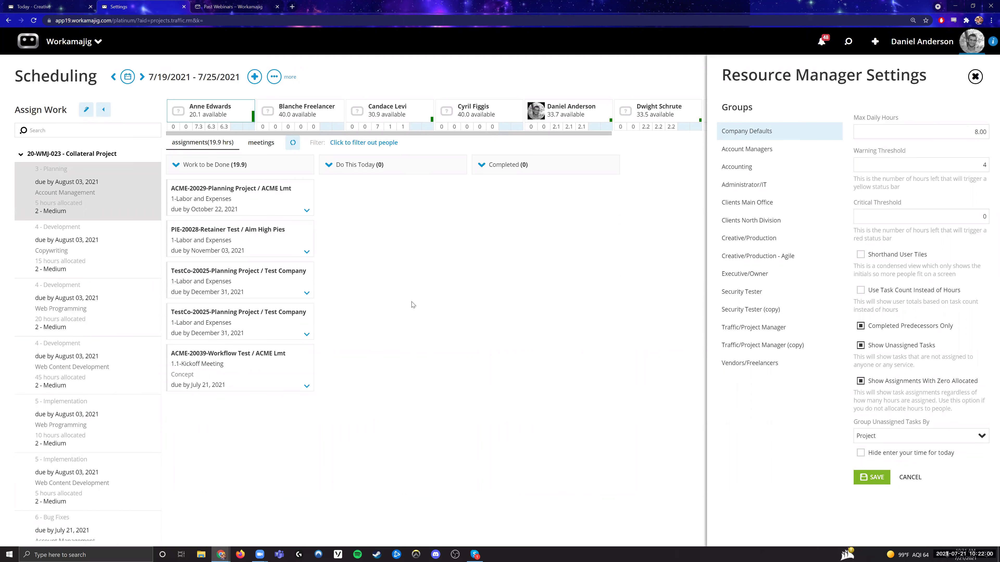
click(912, 54)
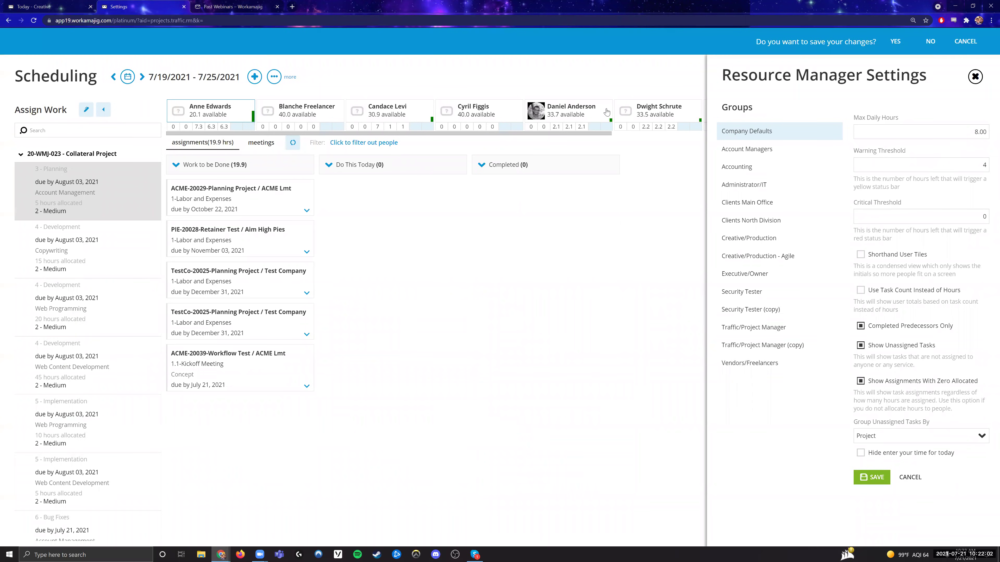
click(291, 154)
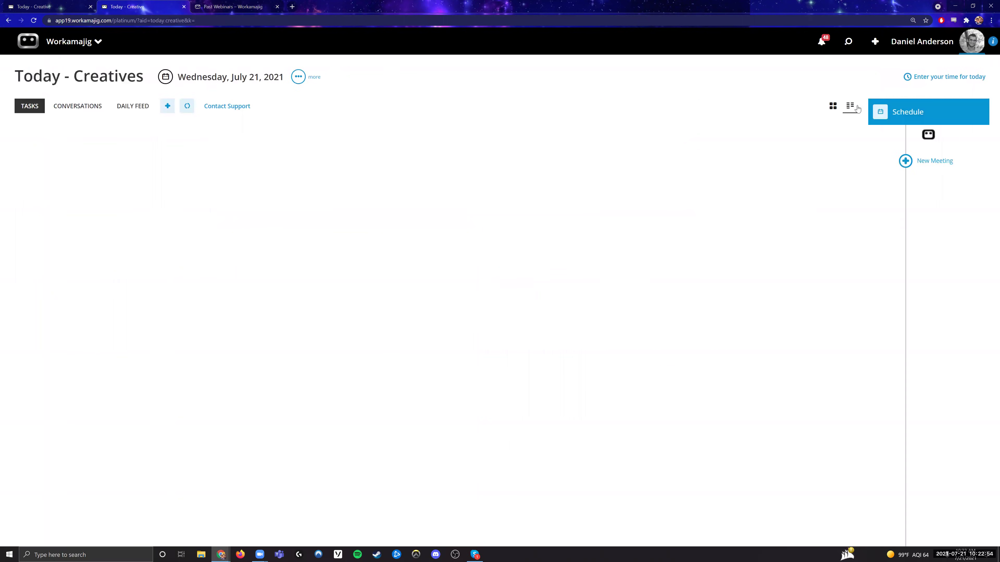
Examine the Display Options in the creatives' System Settings, close them unchanged, and look at the alternative task view
click(310, 75)
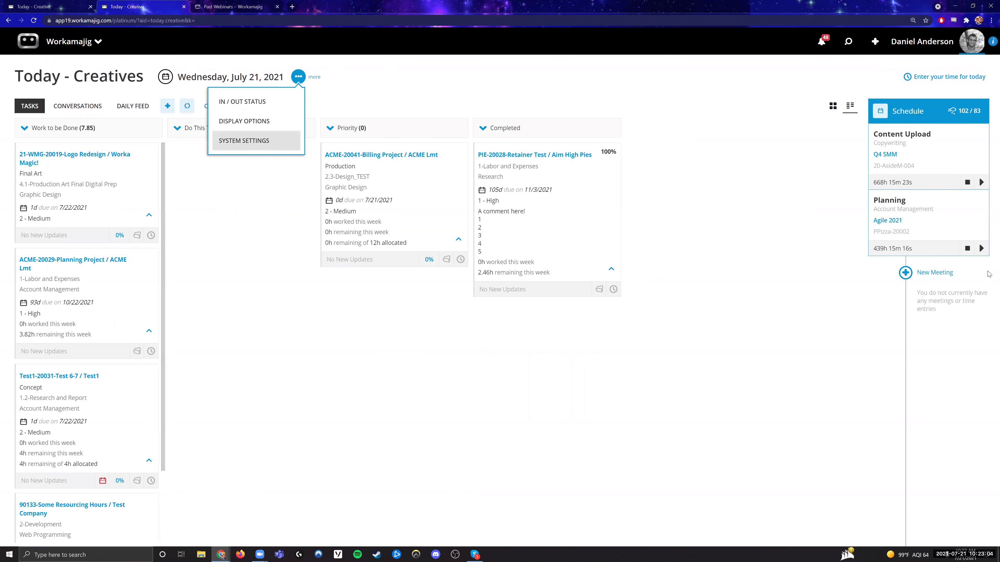
key(Return)
scroll(888, 273, down, 5)
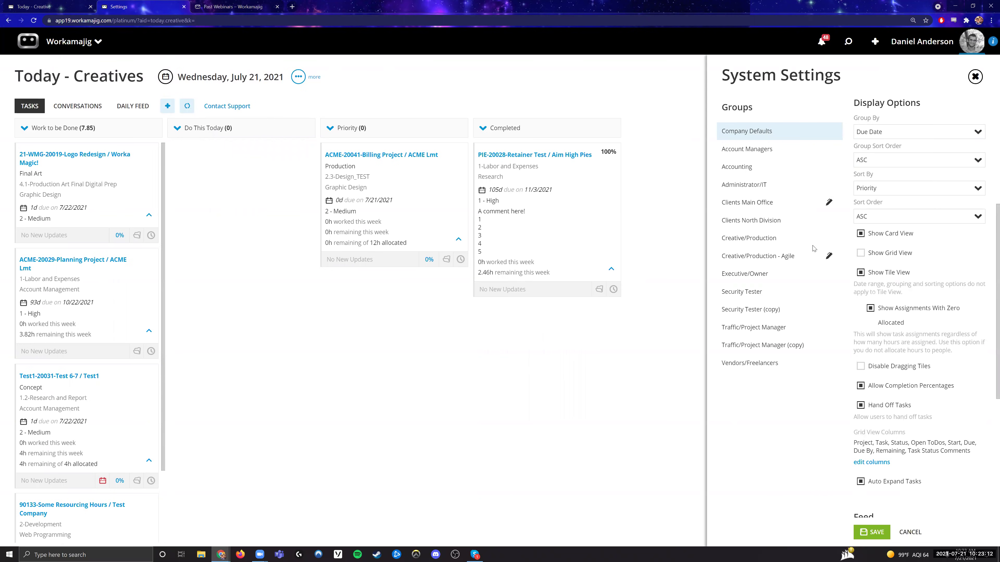
click(528, 91)
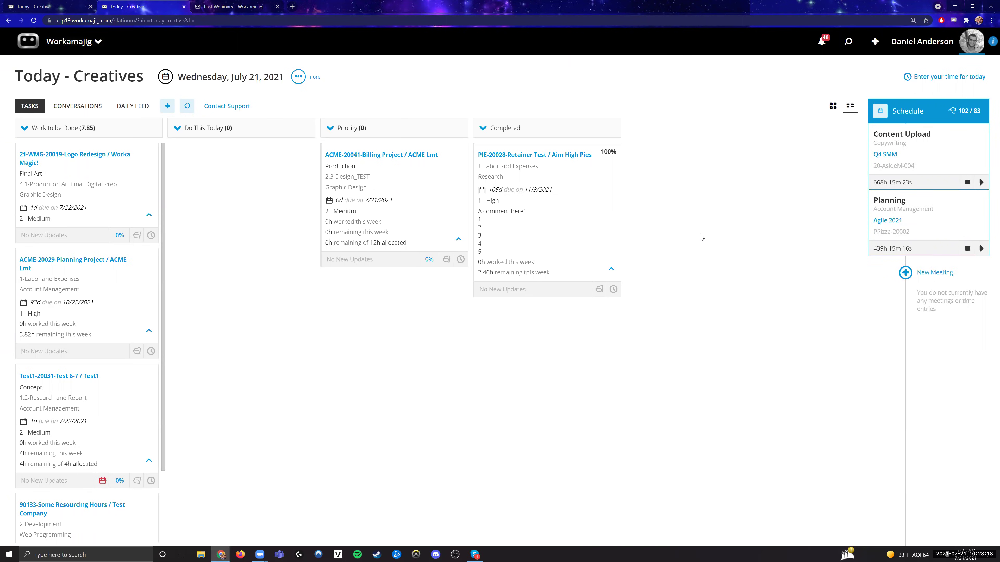
click(832, 105)
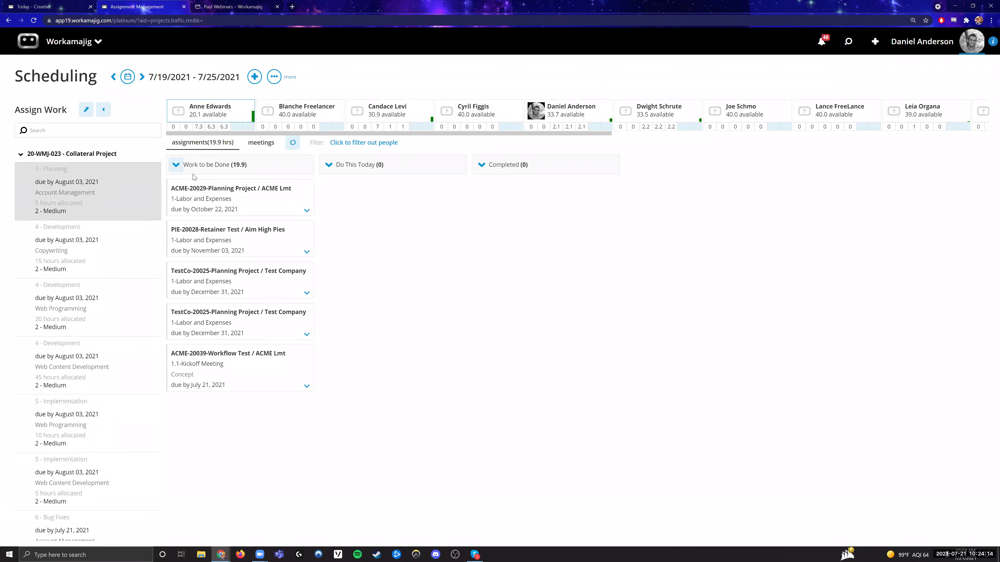
On the Scheduling page, expand the first staff member's PIE-20028-Retainer Test assignment to view its details, and collapse it
click(221, 182)
click(263, 303)
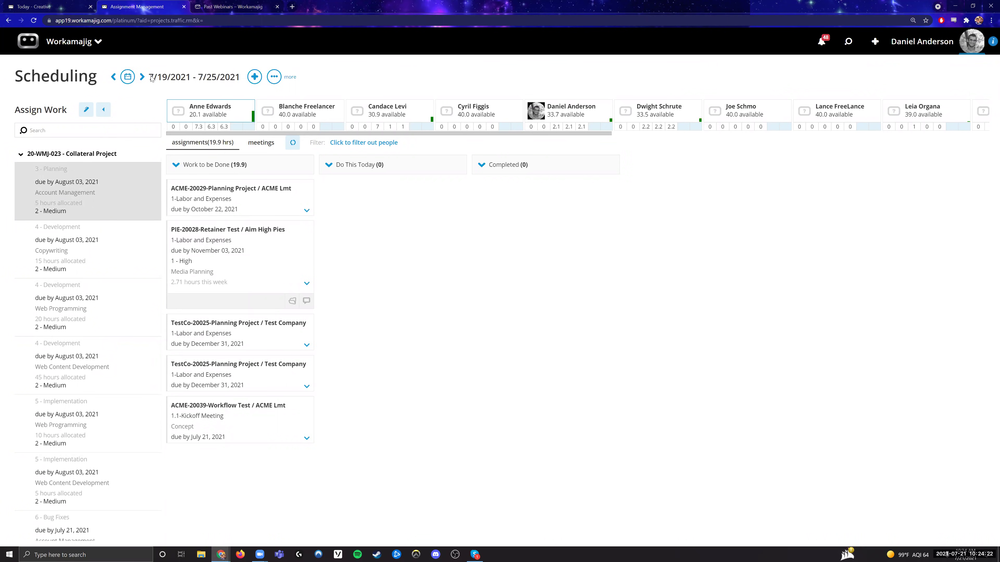
click(269, 180)
drag(269, 180, 301, 120)
click(266, 315)
mouse_move(267, 313)
mouse_down()
mouse_move(226, 312)
mouse_move(180, 131)
mouse_up()
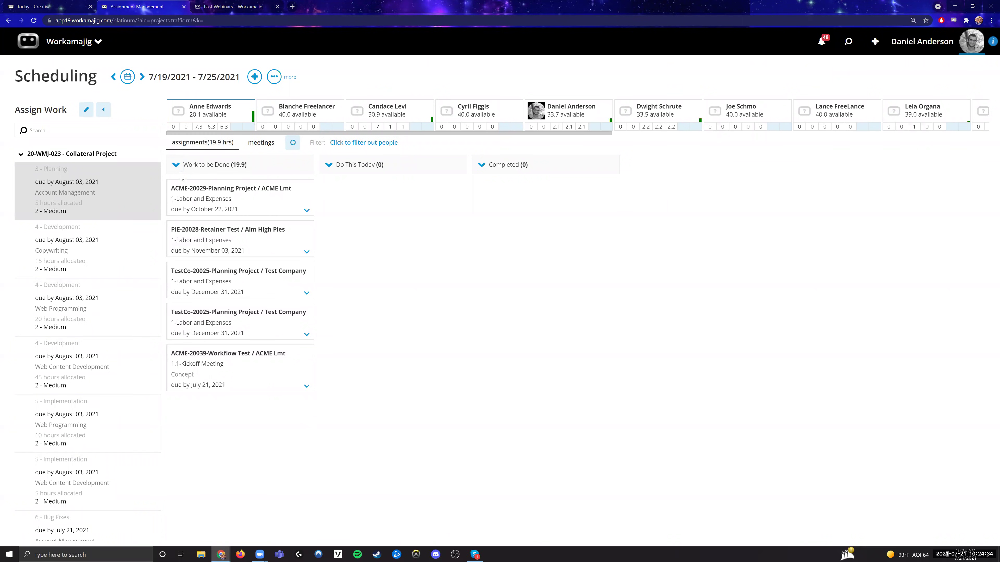
Open ACME-20029's Labor and Expenses task and review its plan dates, duration and Constraint options without changing them
mouse_move(209, 193)
click(252, 201)
click(229, 211)
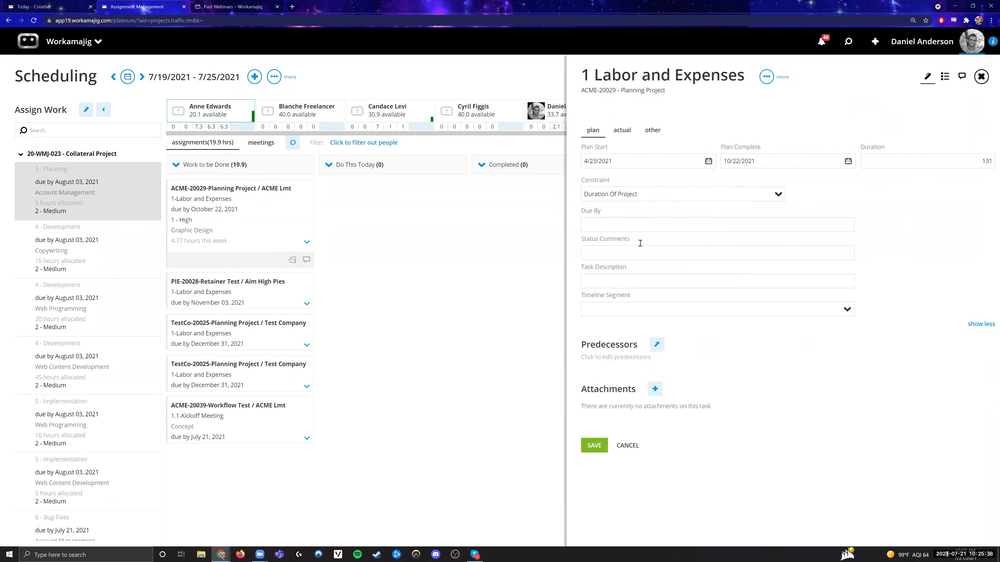
key(Tab)
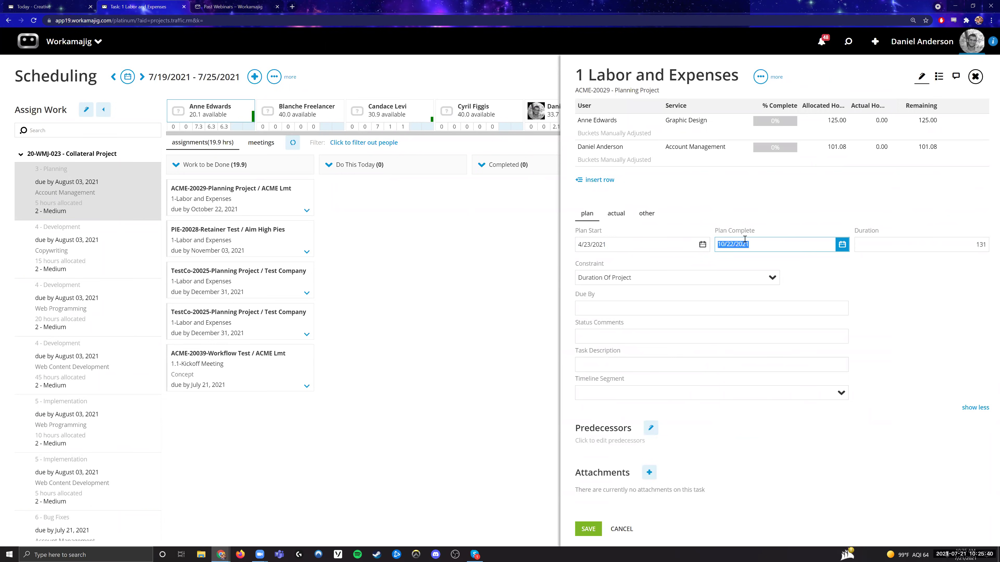
key(Tab)
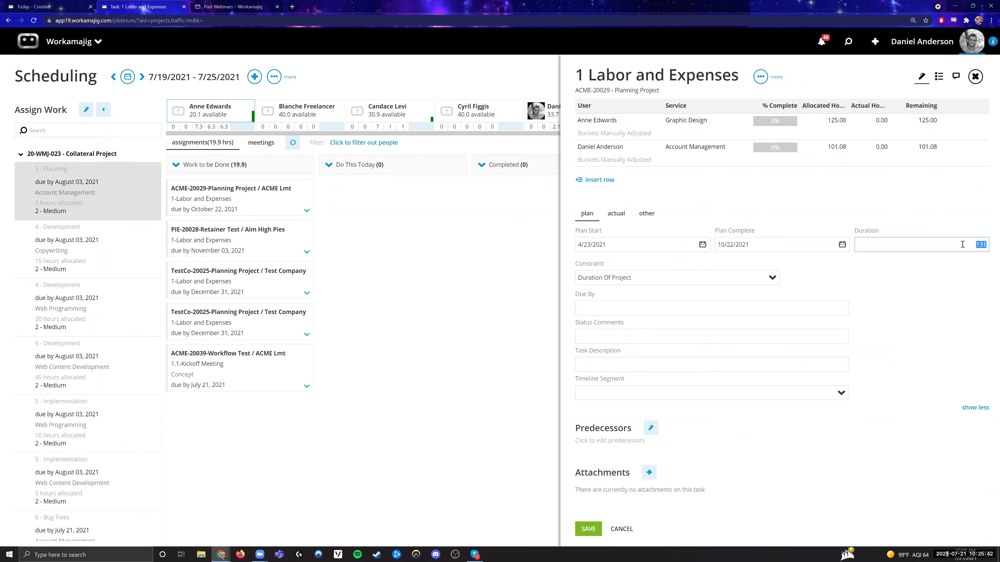
click(767, 303)
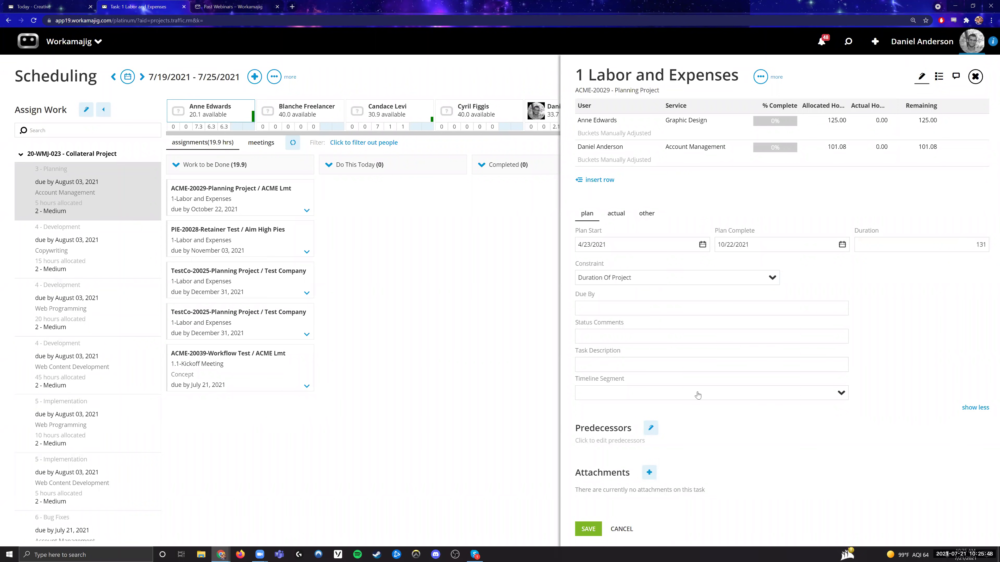
key(alt+Down)
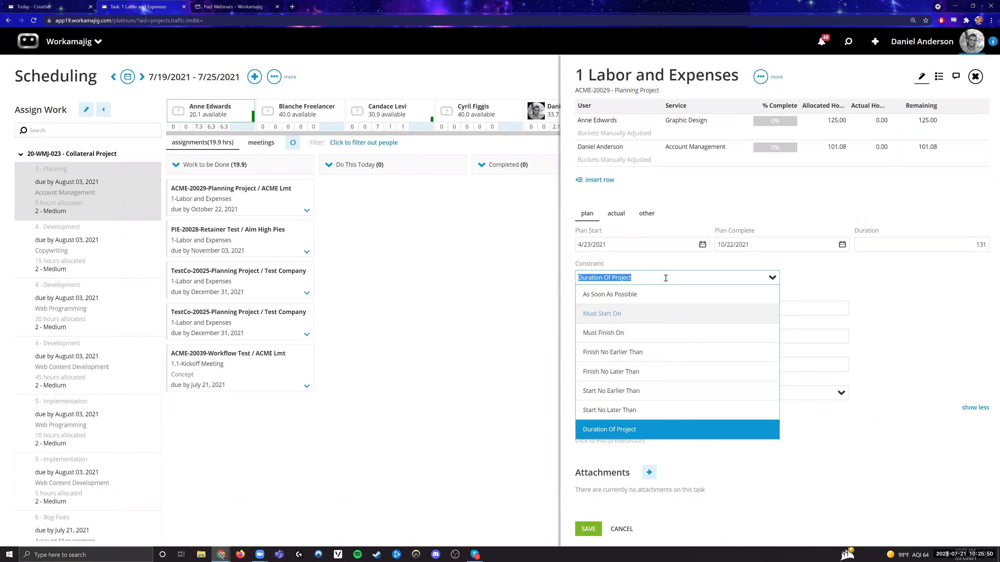
click(957, 257)
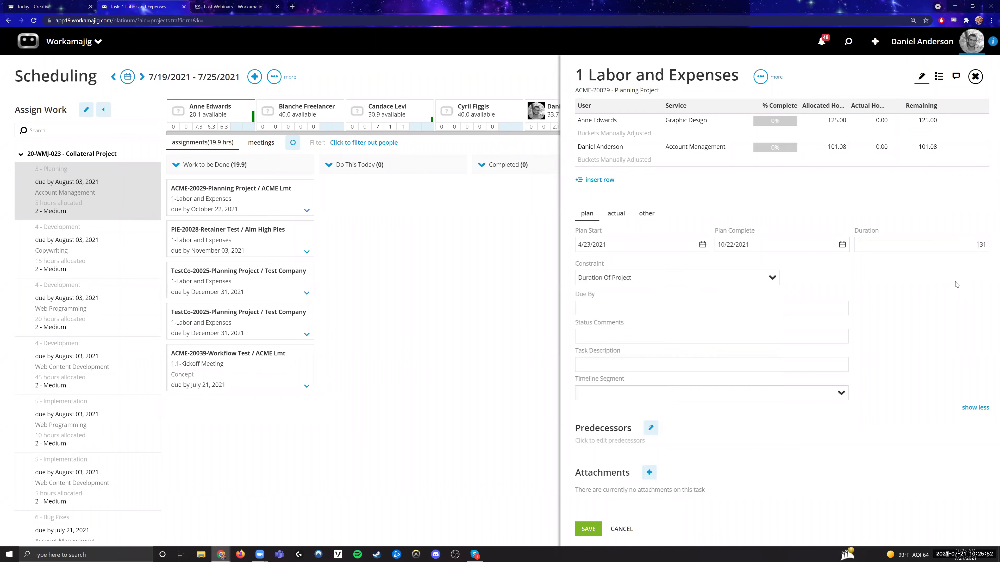
Check the Duration of ACME-20029's Labor and Expenses task without changing it, and close the task
key(shift+Tab)
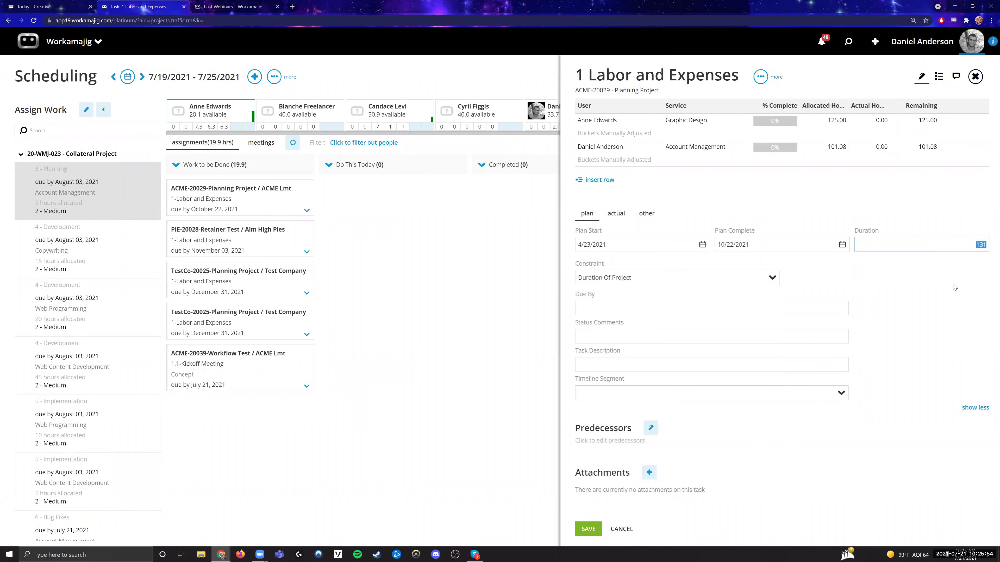
click(871, 218)
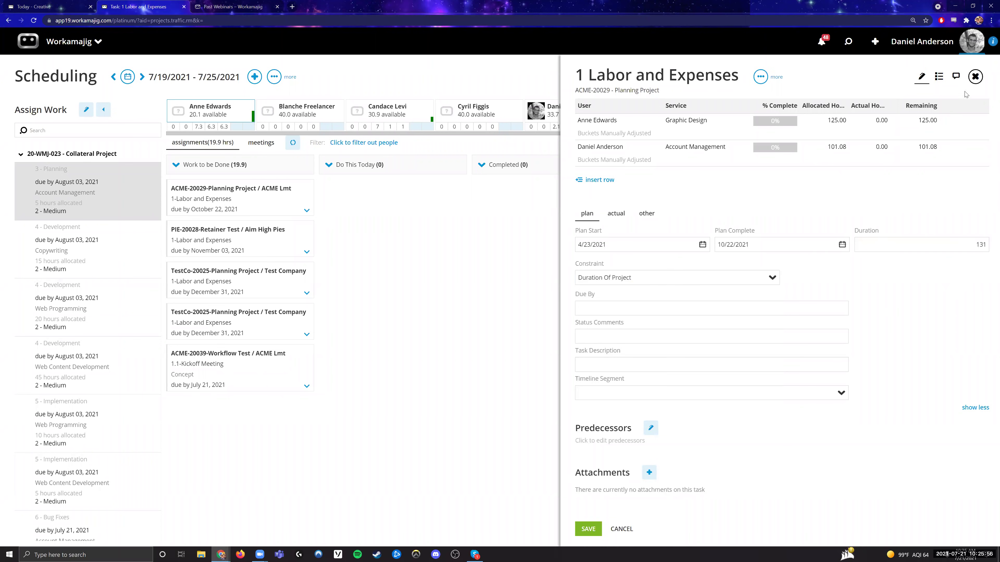
click(975, 77)
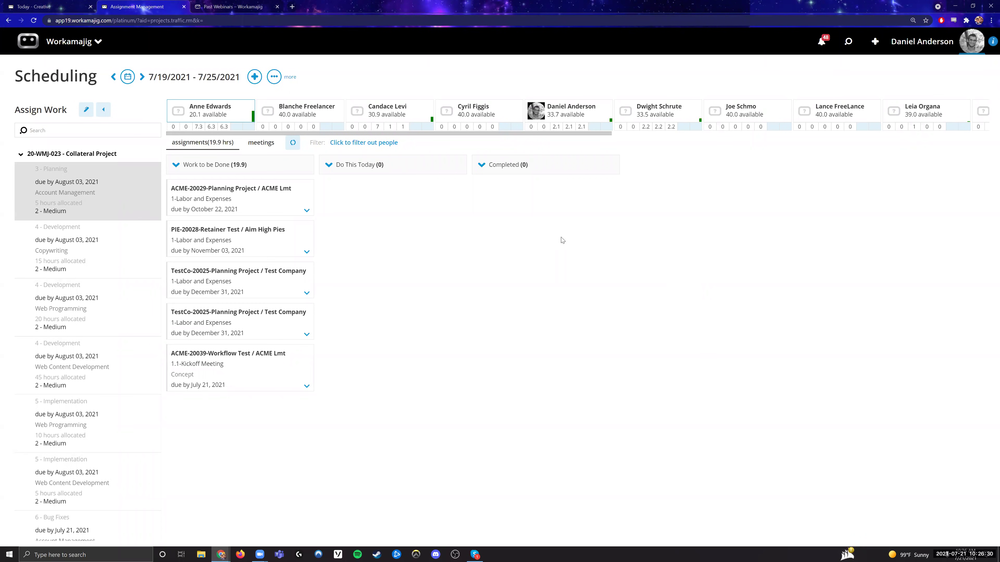
Look through the Labor and Expenses tasks of PIE-20028-Retainer Test and TestCo-20025-Planning Project, closing each without changes
click(255, 250)
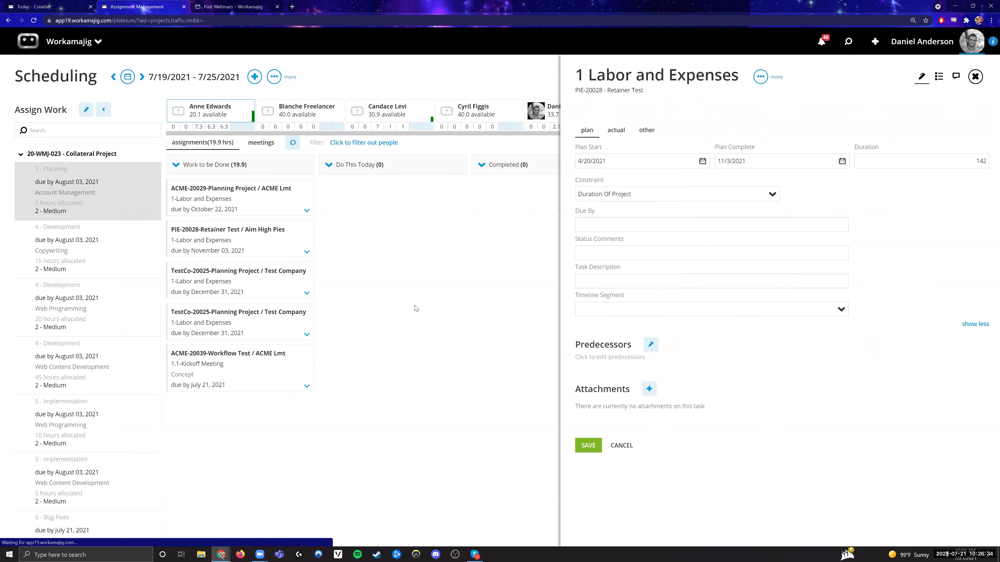
click(240, 291)
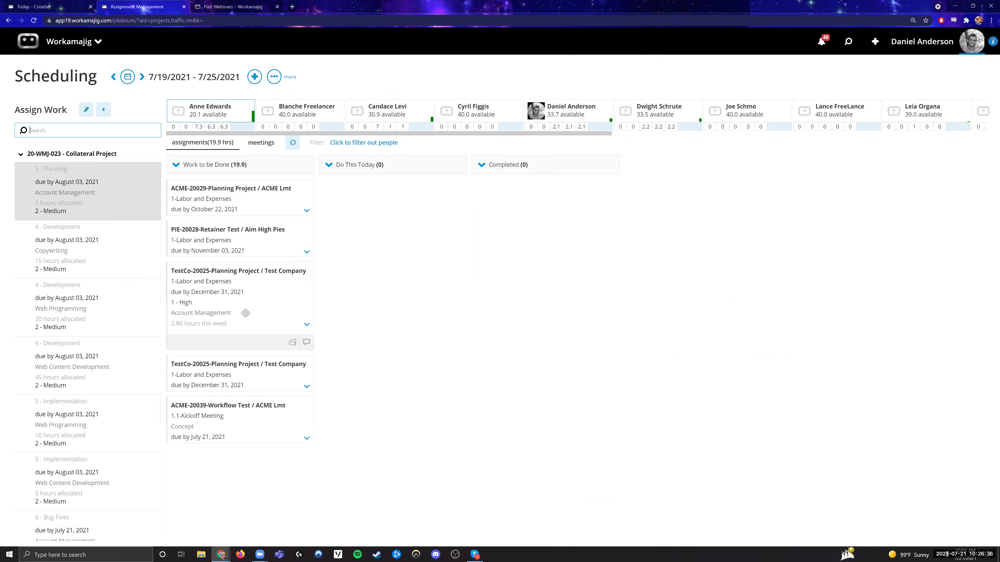
click(244, 329)
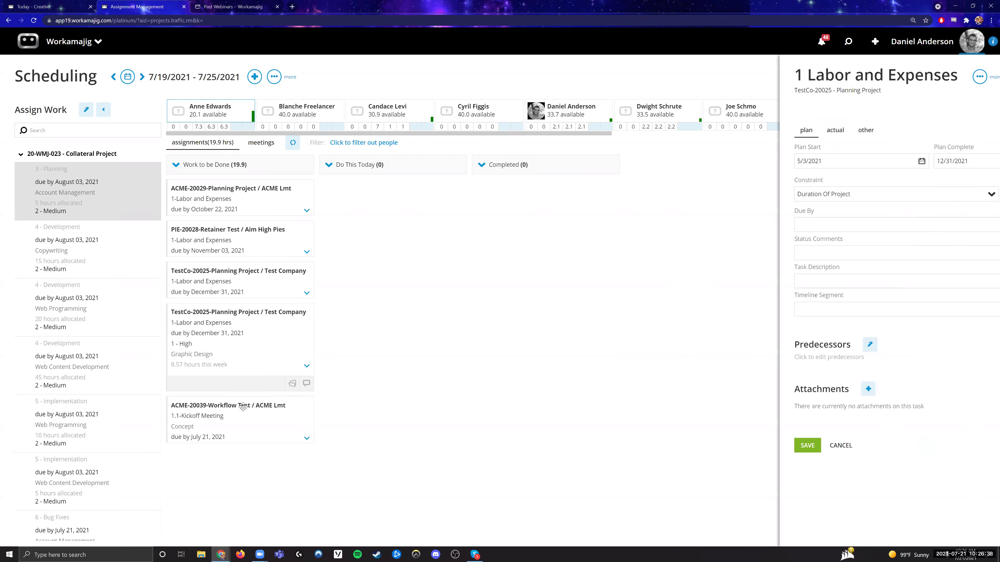
key(Escape)
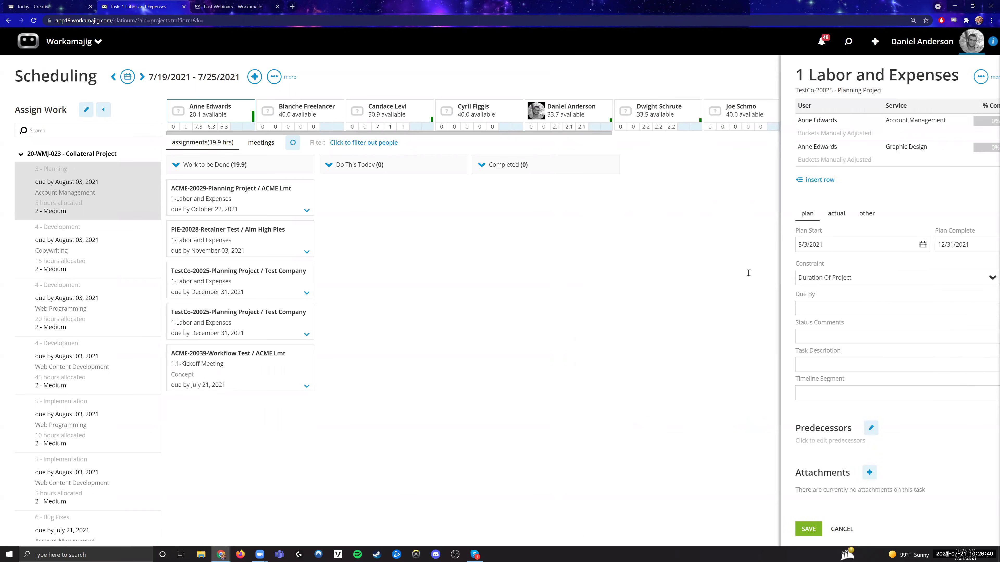
Review the Plan Complete date, duration and assigned users' completion percentages in ACME-20039's Kickoff Meeting task without changing them
key(Tab)
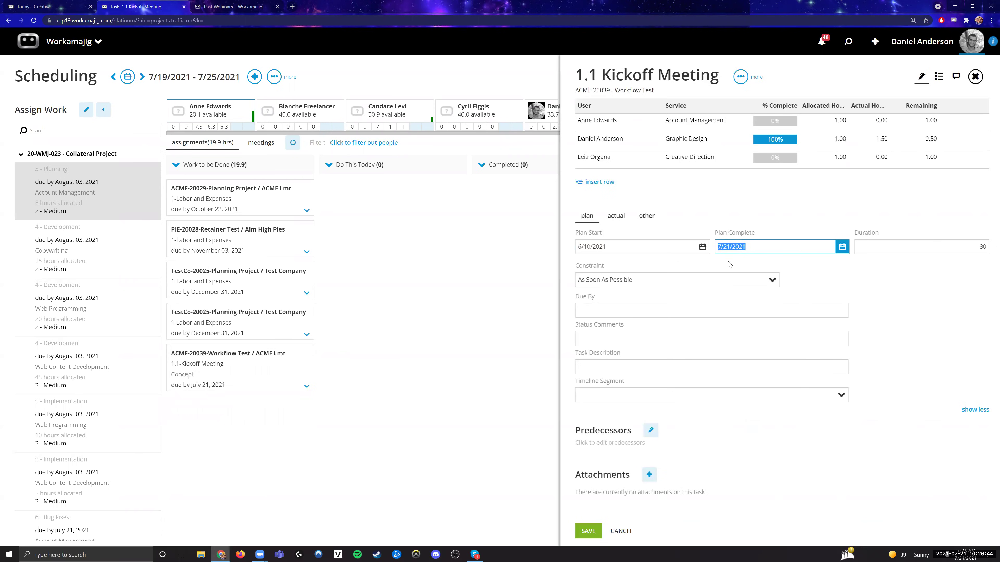
click(952, 267)
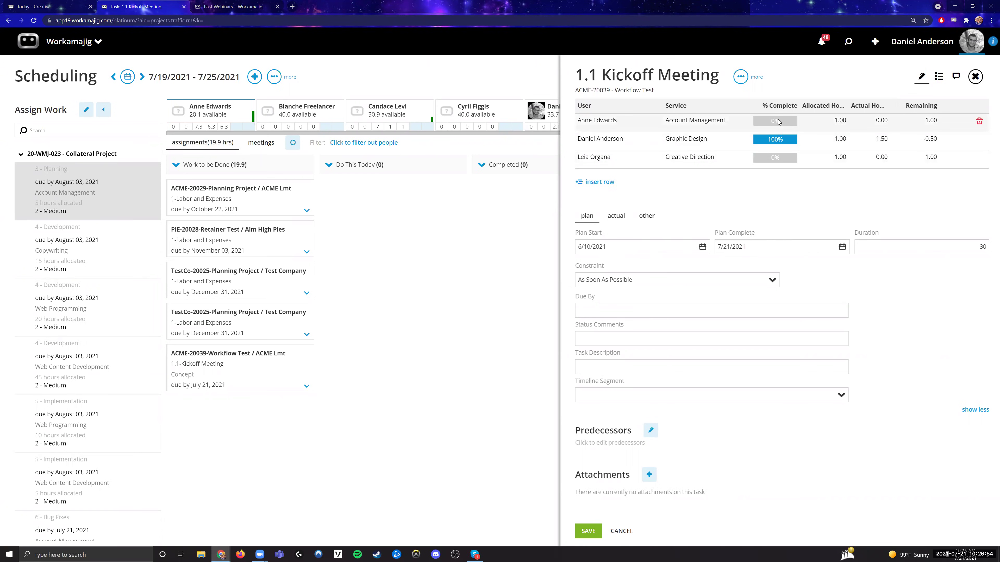
drag(746, 246, 714, 246)
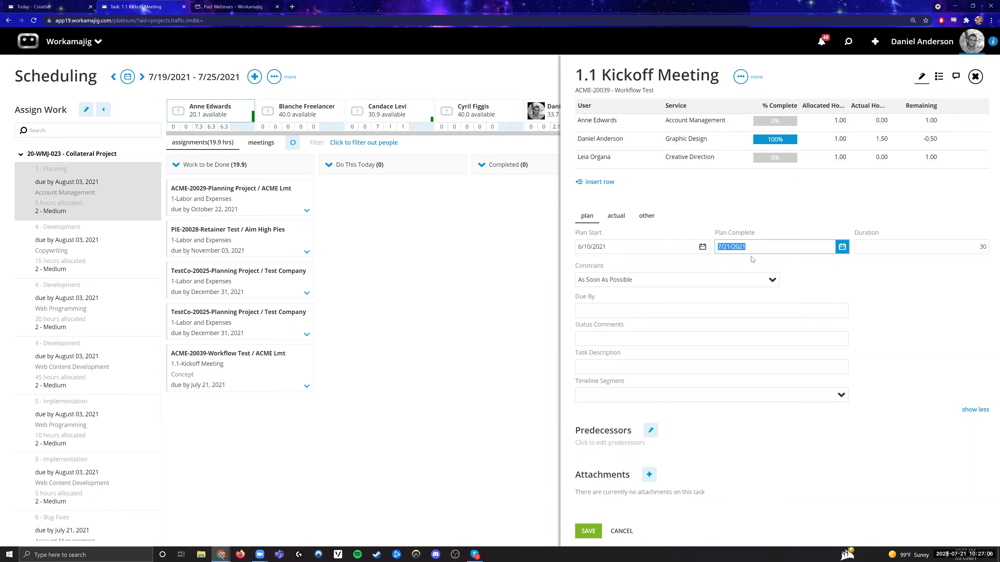
click(747, 247)
drag(746, 246, 717, 247)
click(816, 260)
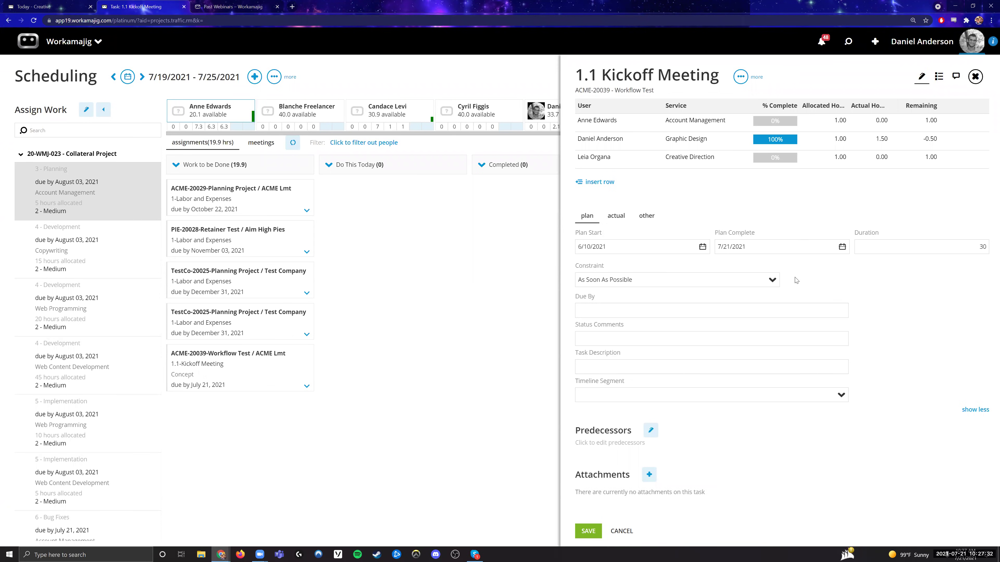
click(784, 119)
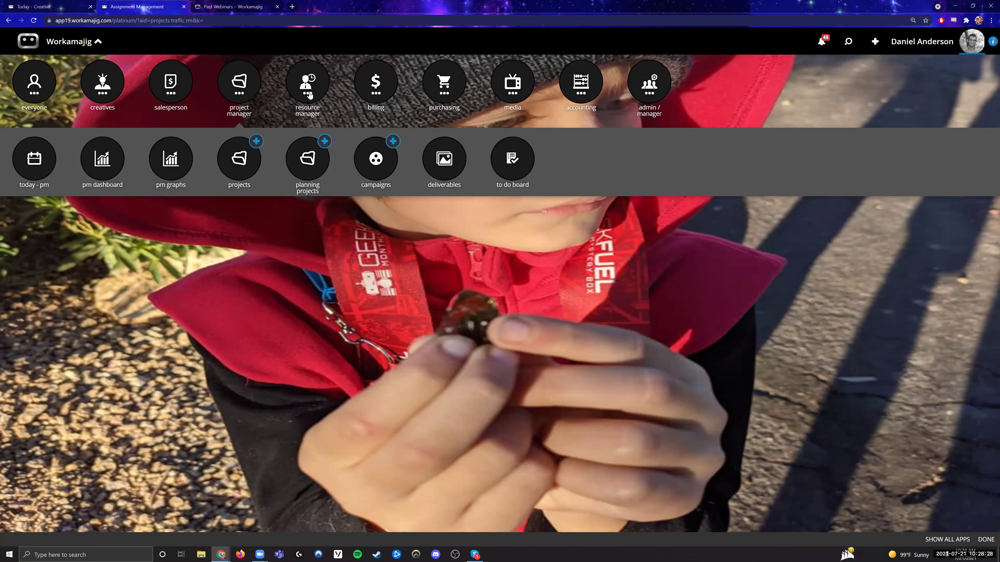
Show the resource manager's apps in the app launcher
click(308, 81)
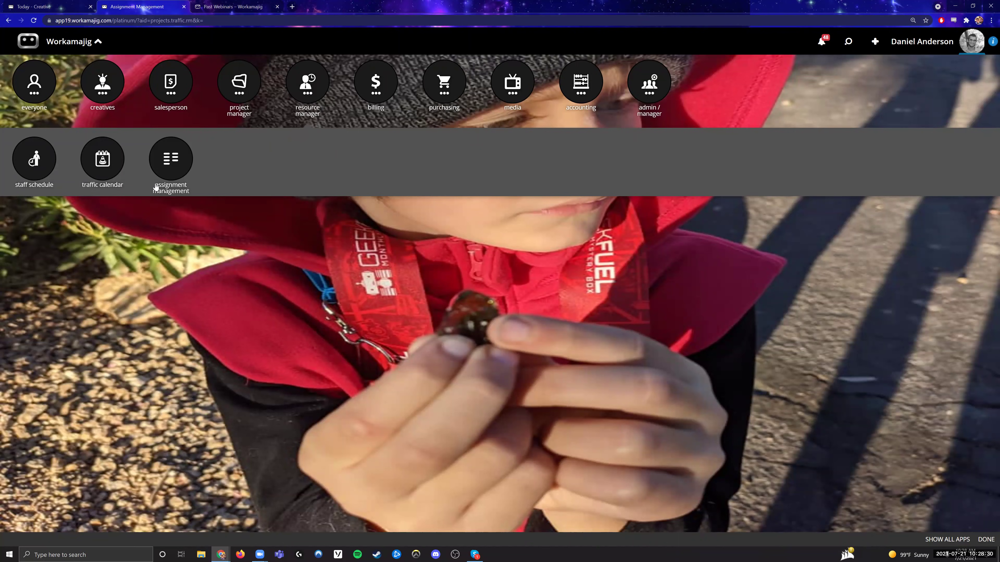